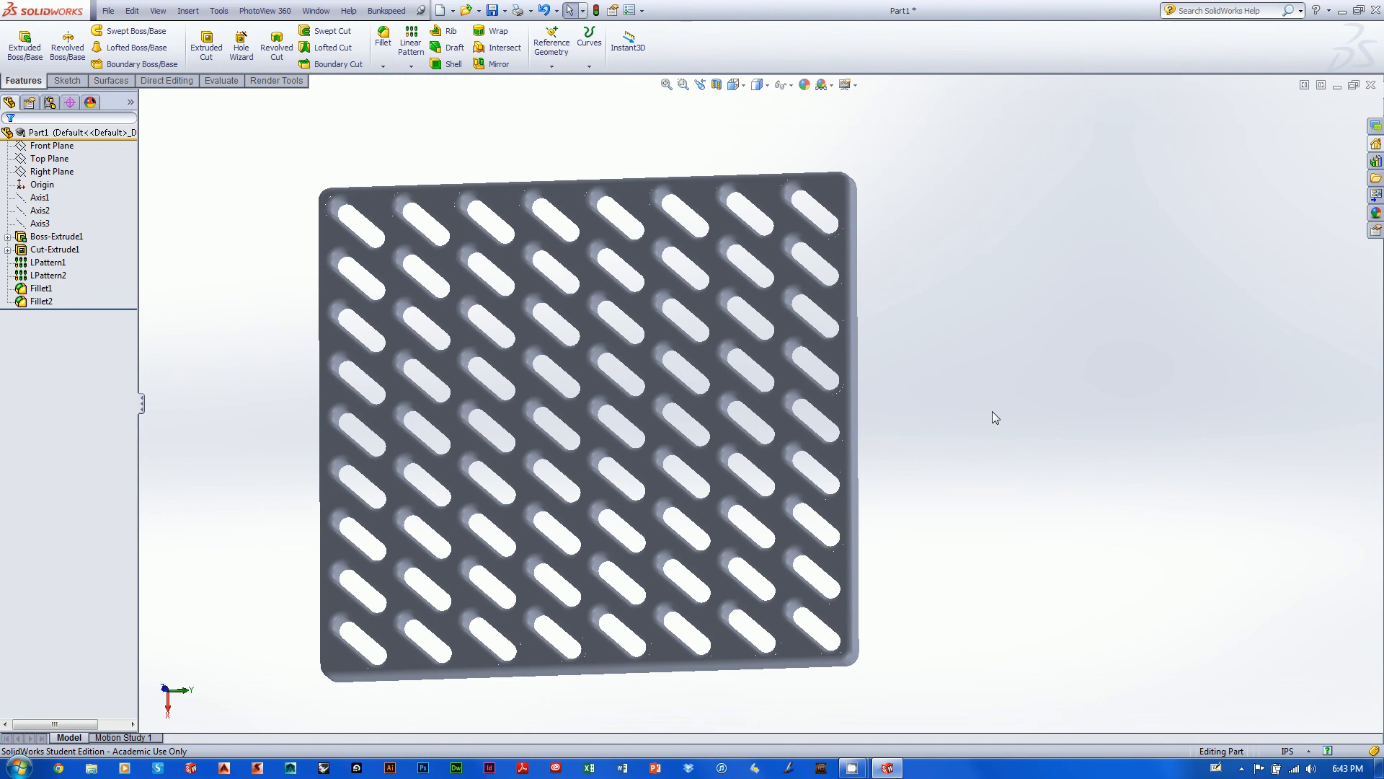
Set the plate's display style to shaded with edges.
{"action": "middle_click_drag", "start_coordinate": [1016, 207], "coordinate": [957, 198]}
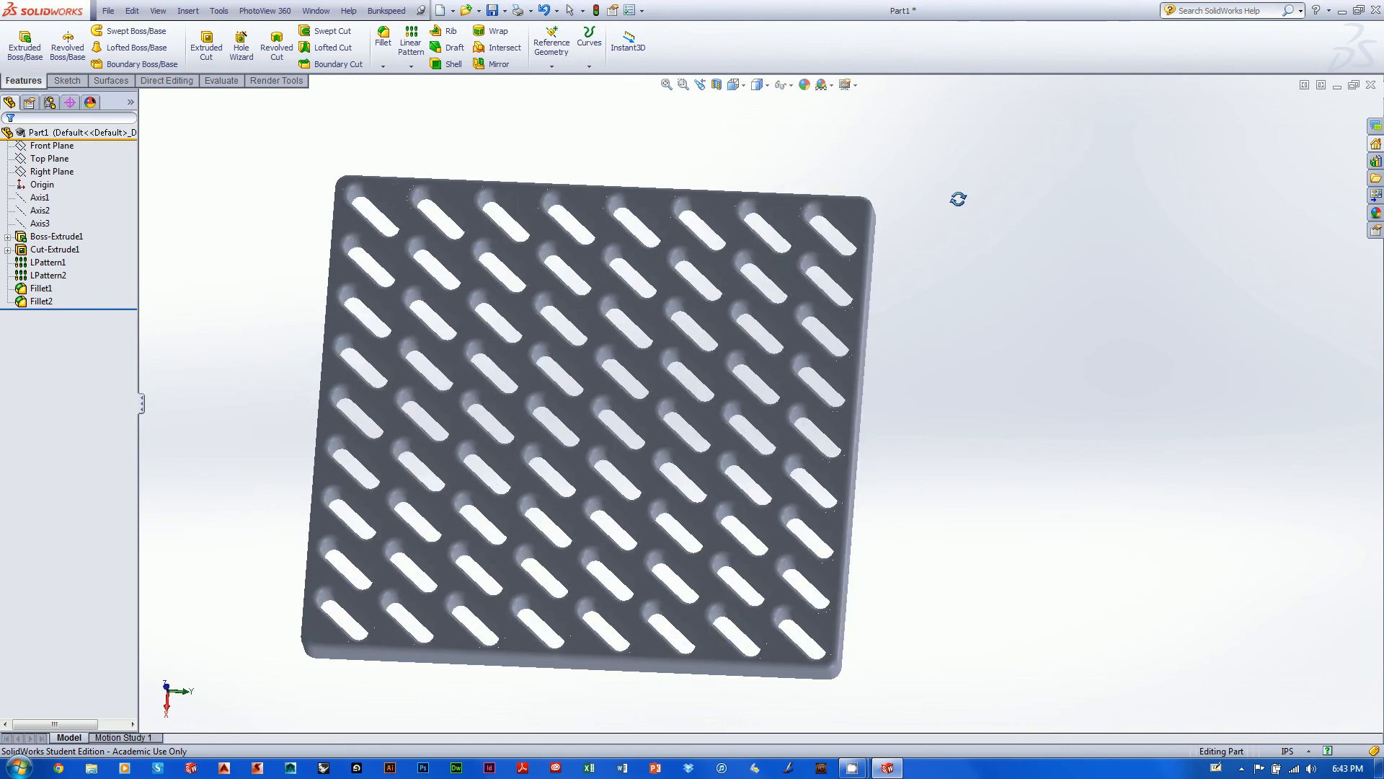
{"action": "scroll", "coordinate": [901, 180], "scroll_direction": "down", "scroll_amount": 3}
{"action": "left_click", "coordinate": [768, 85]}
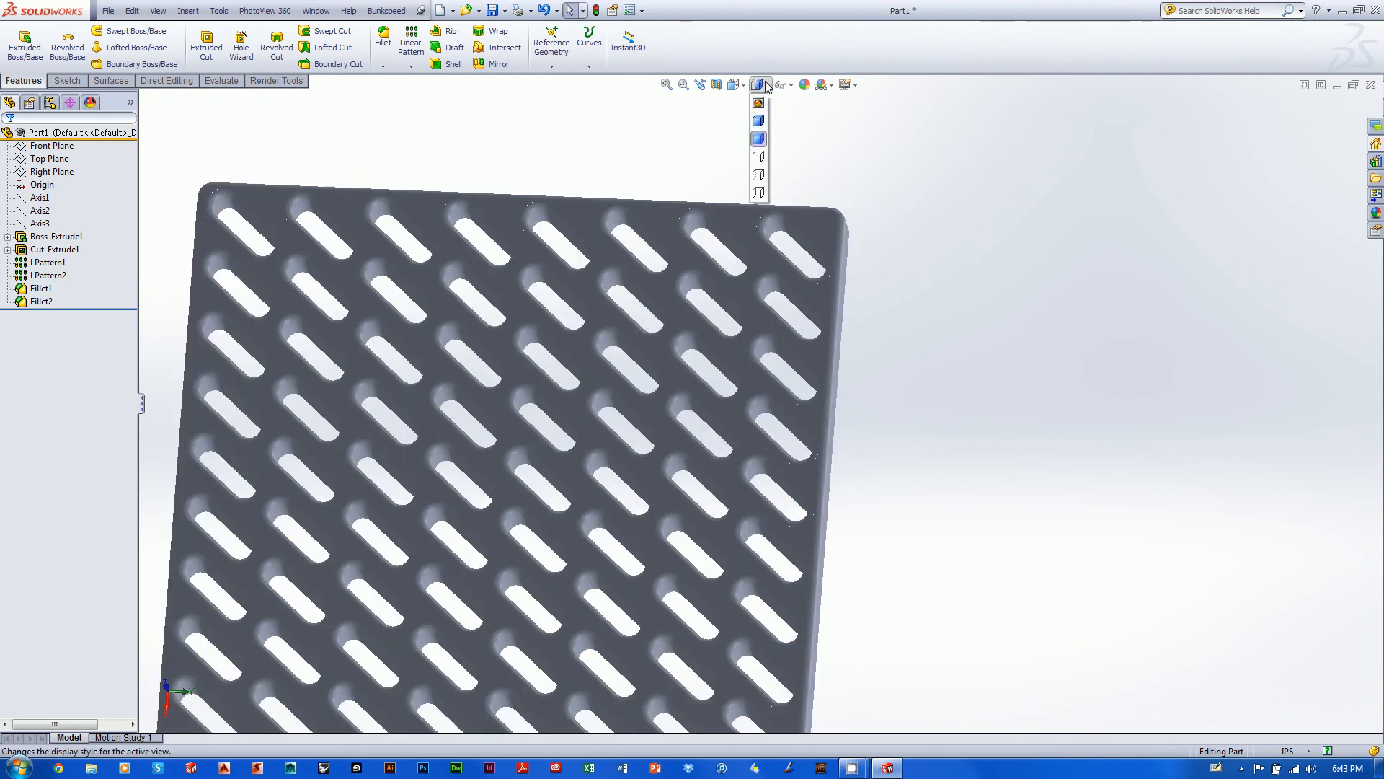
{"action": "left_click", "coordinate": [757, 121]}
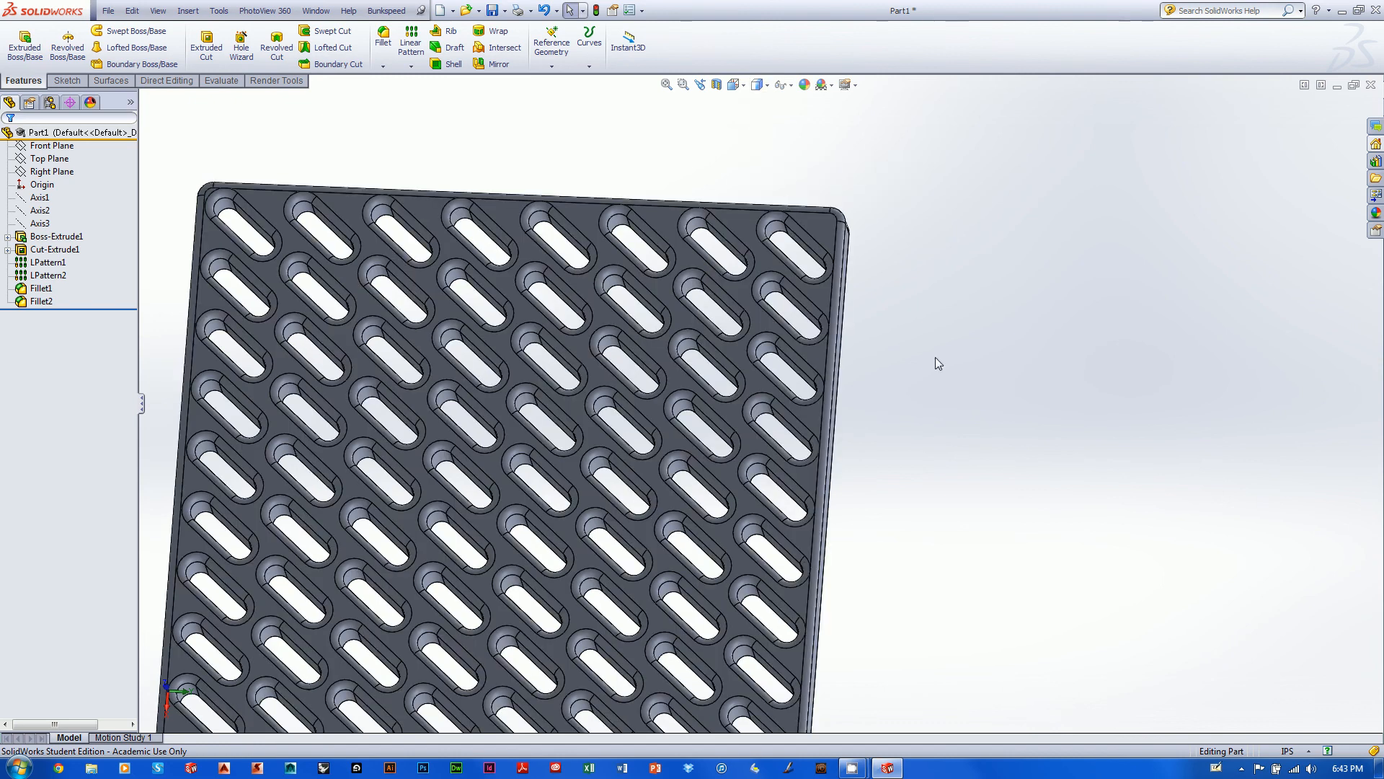
{"action": "middle_click_drag", "start_coordinate": [936, 357], "coordinate": [852, 426]}
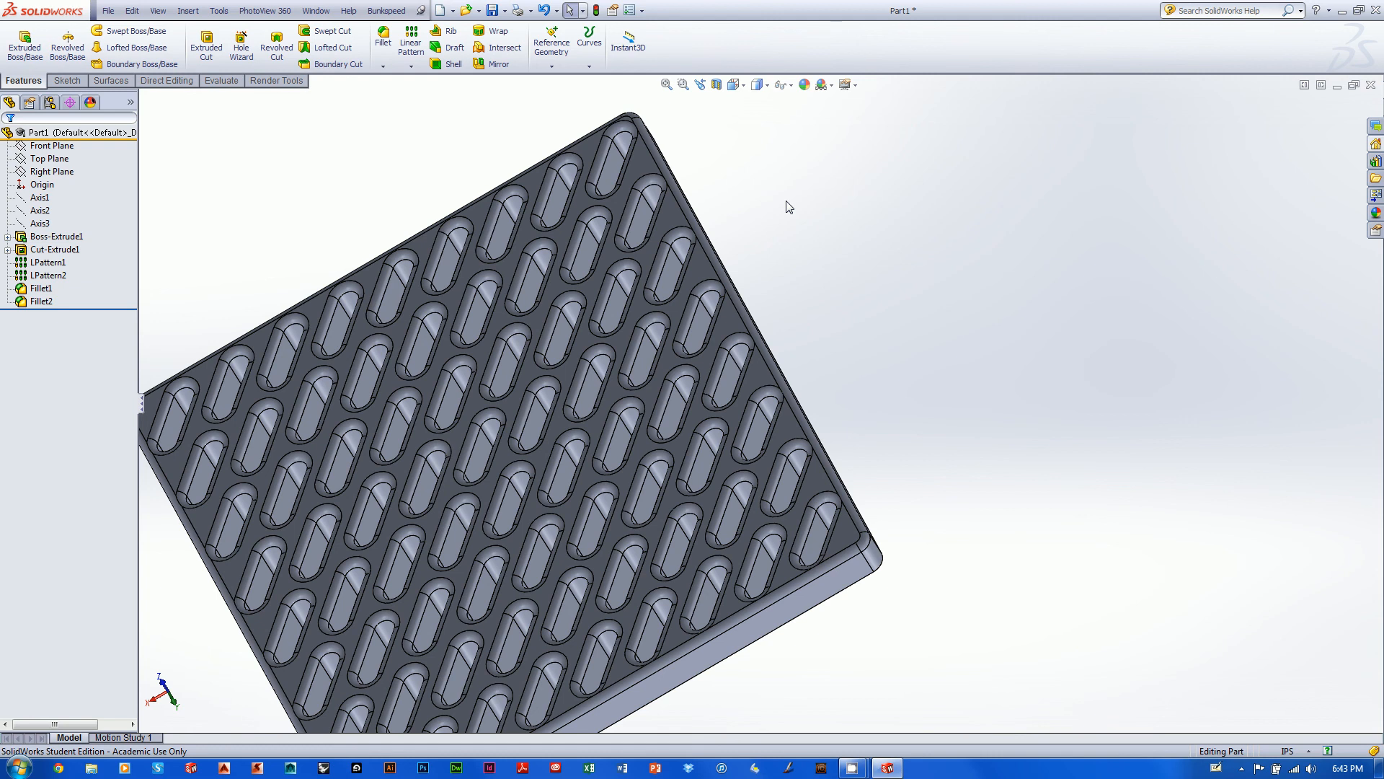
{"action": "middle_click_drag", "start_coordinate": [819, 247], "coordinate": [964, 223], "text": "ctrl"}
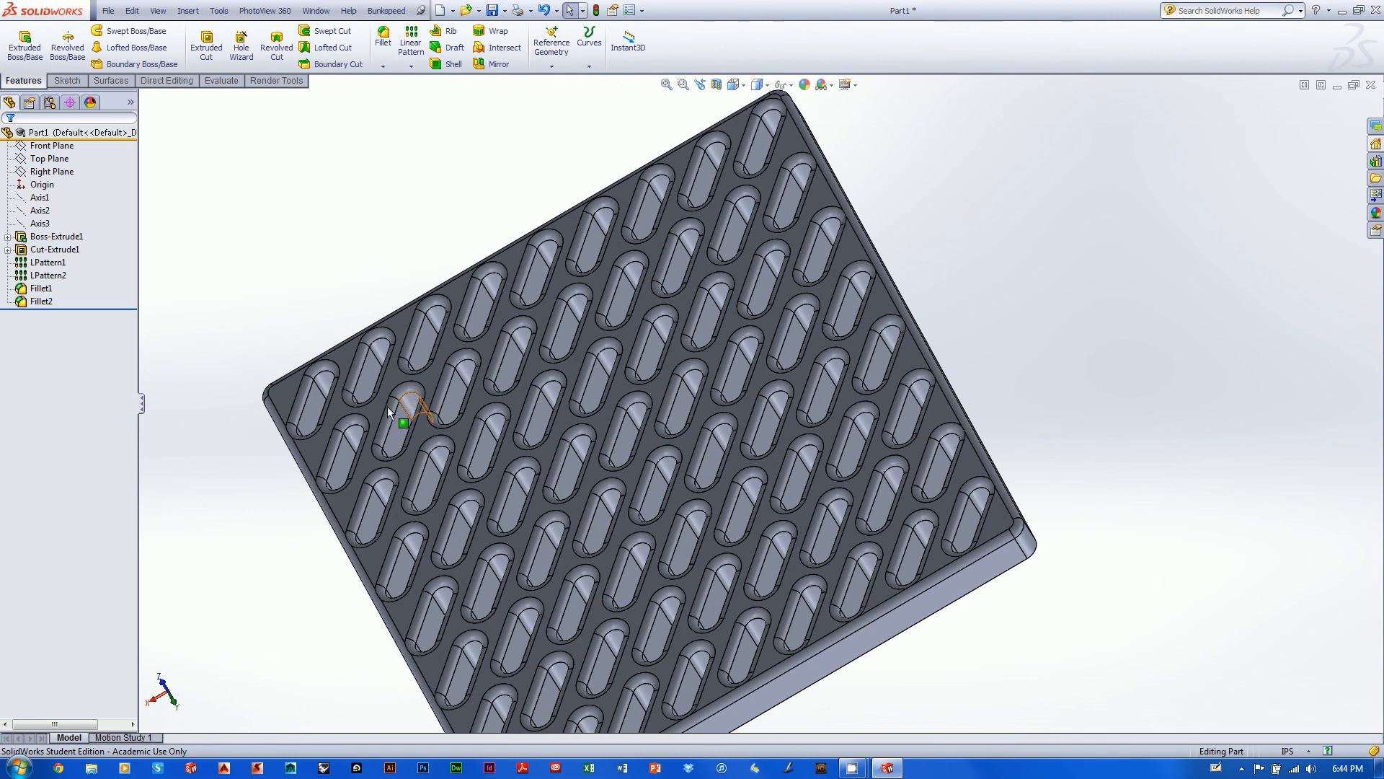
{"action": "middle_click_drag", "start_coordinate": [222, 470], "coordinate": [266, 470]}
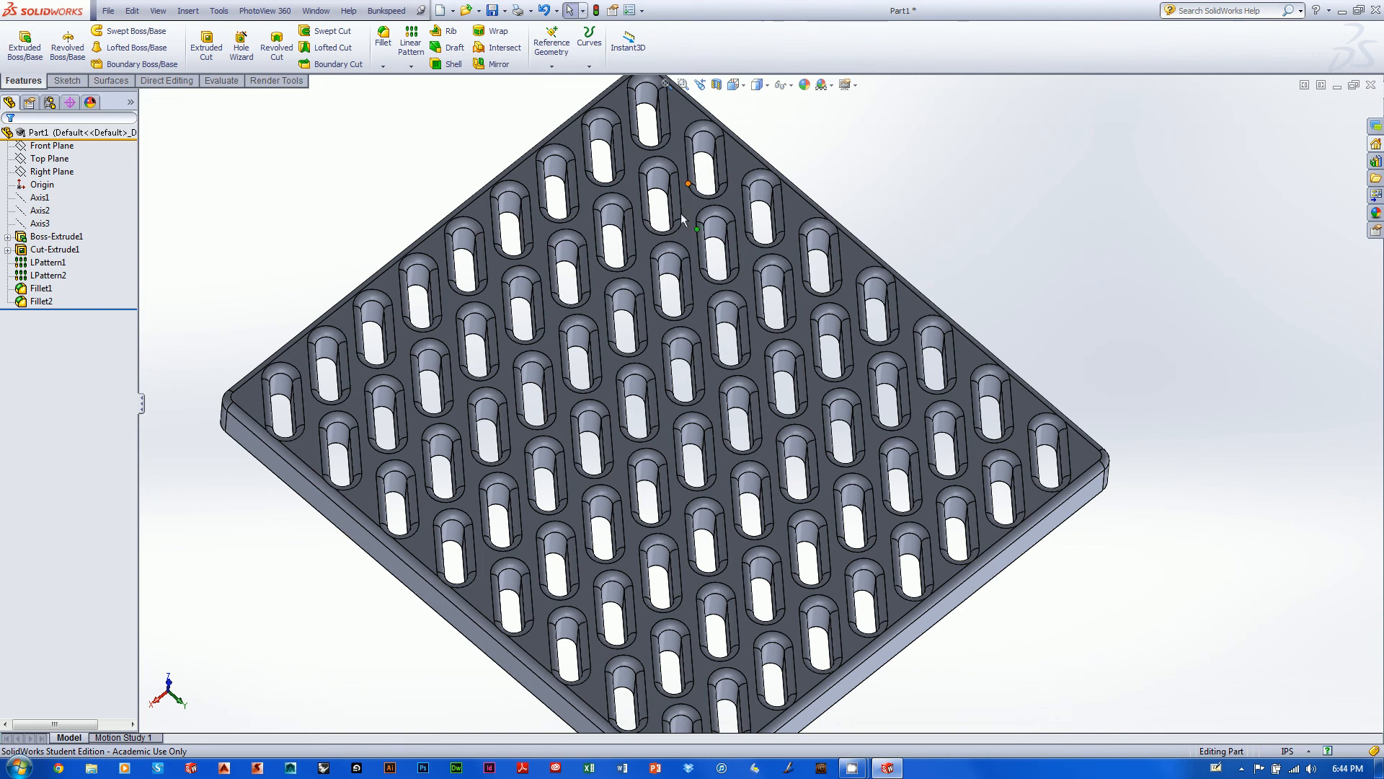
{"action": "scroll", "coordinate": [698, 249], "scroll_direction": "up", "scroll_amount": 5}
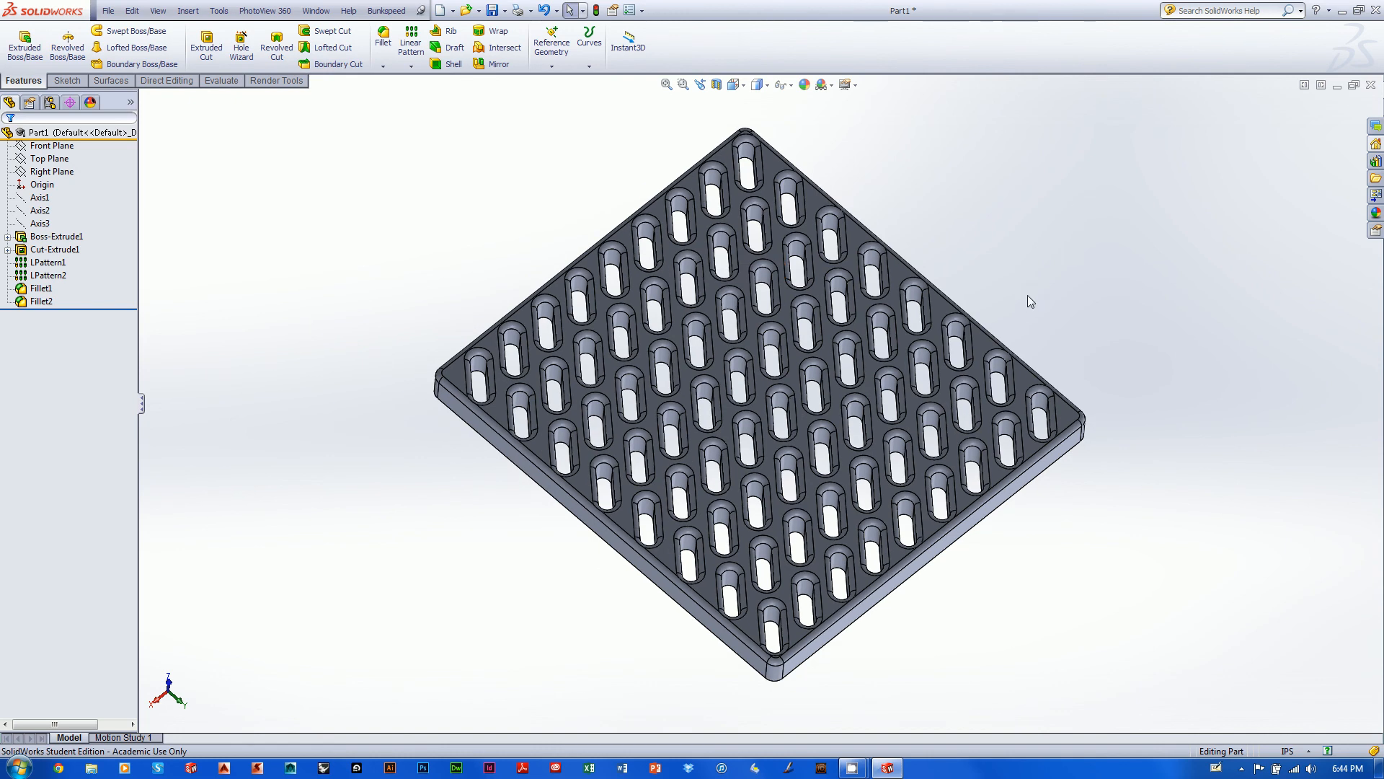
{"action": "right_click_drag", "start_coordinate": [1028, 296], "coordinate": [1102, 204]}
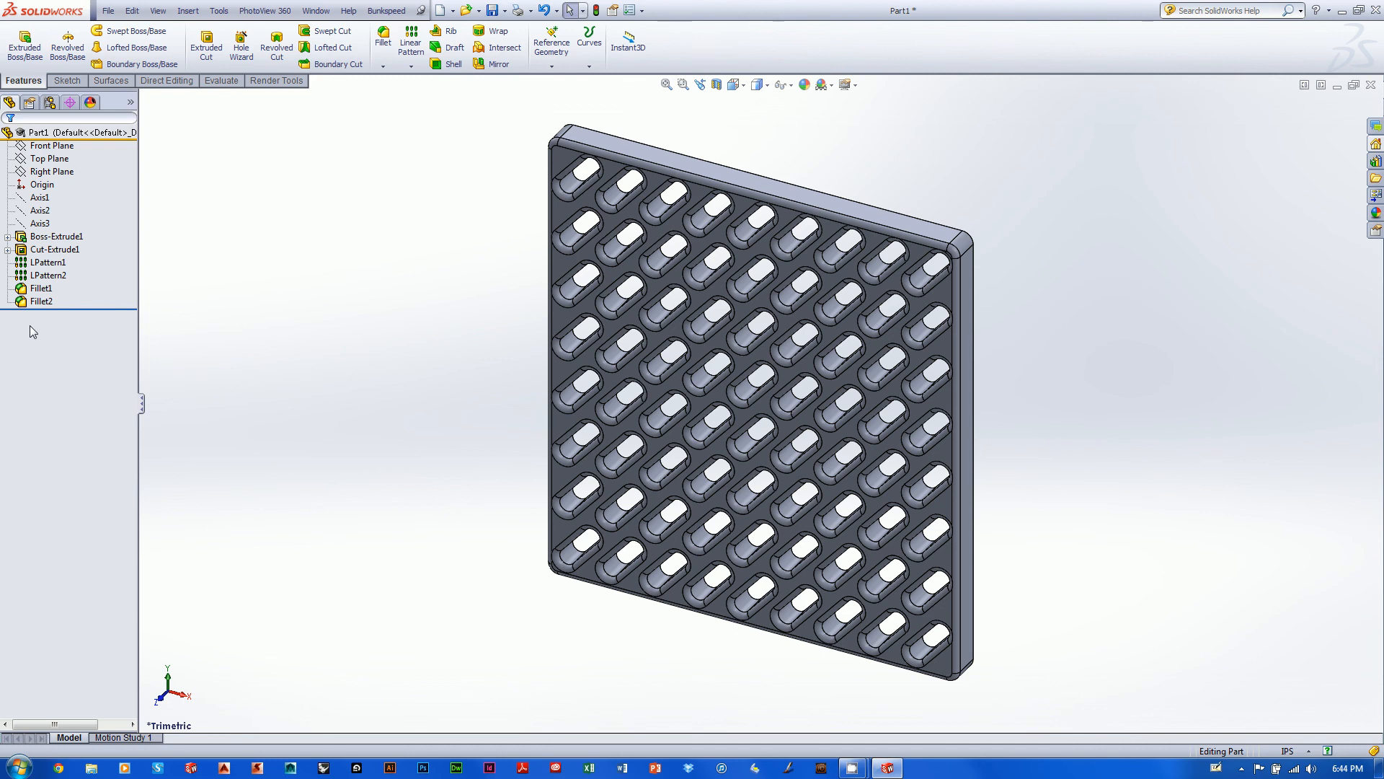
Delete both fillet features, first the corner fillet Fillet2 and then the front-face and slot-edge fillet Fillet1.
{"action": "left_click", "coordinate": [40, 224]}
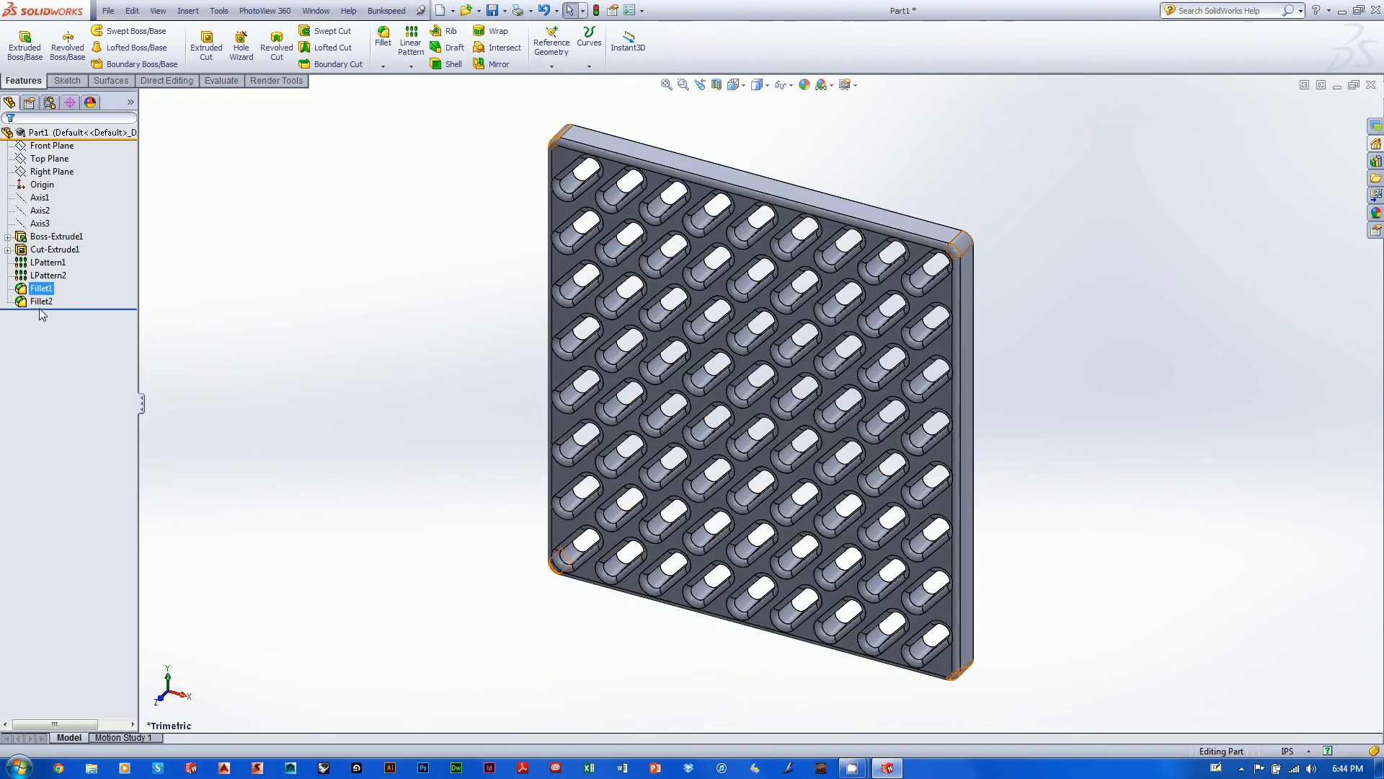
{"action": "left_click", "coordinate": [45, 249]}
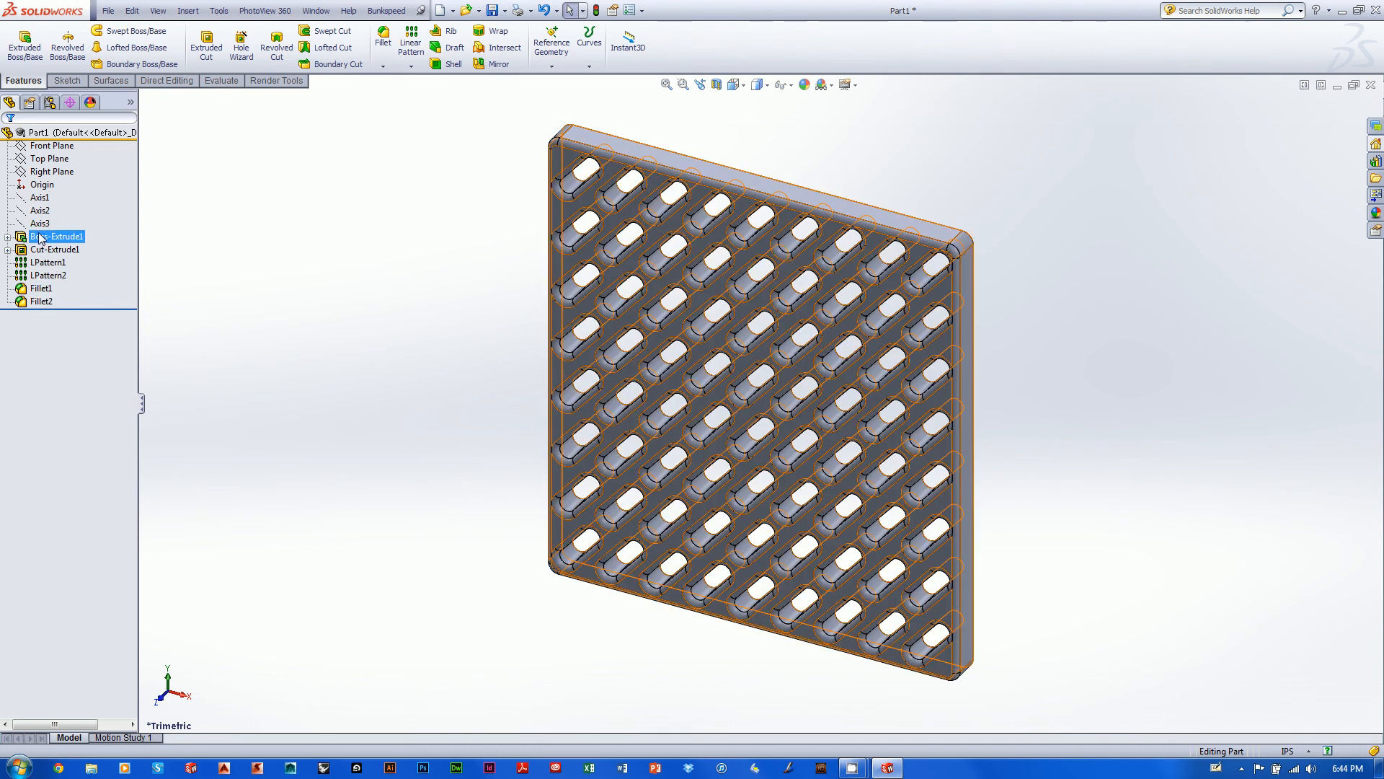
{"action": "left_click", "coordinate": [36, 301]}
{"action": "right_click", "coordinate": [36, 303]}
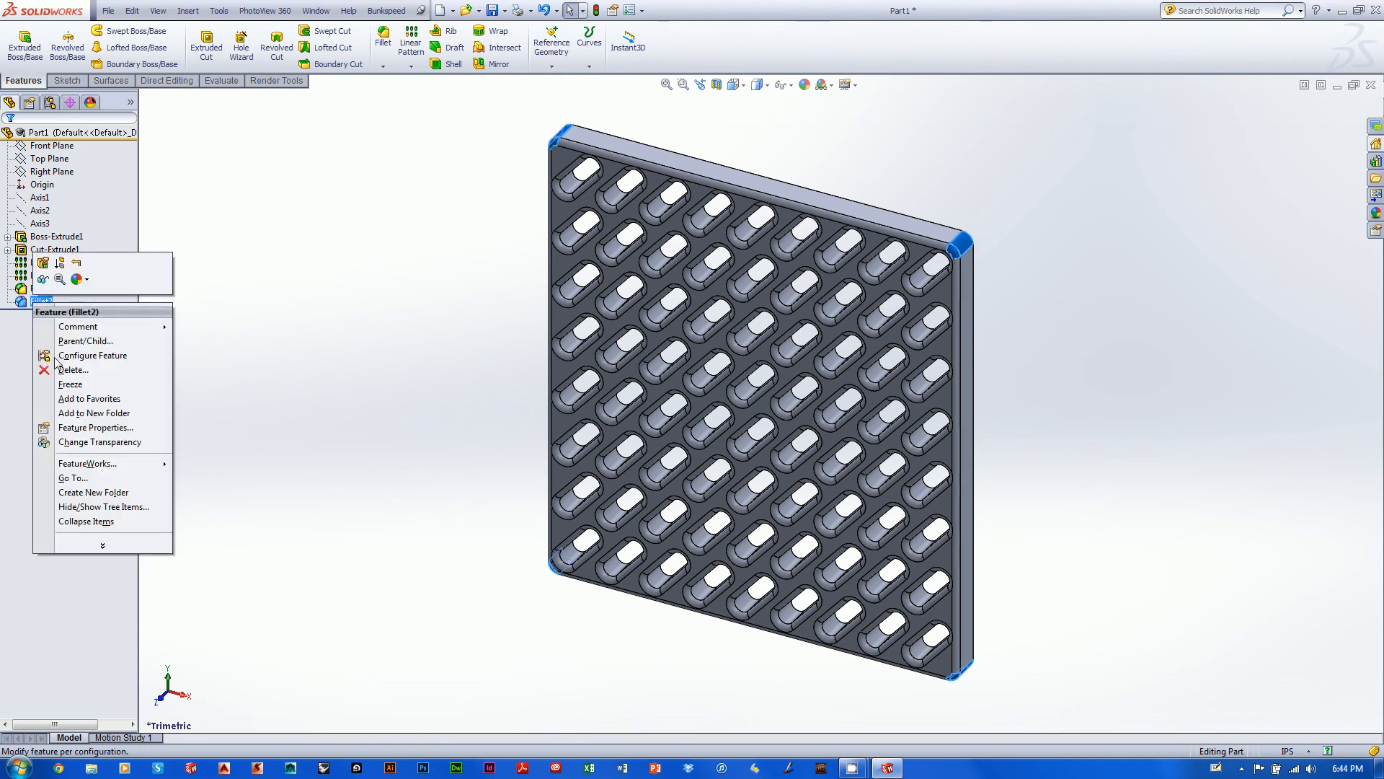
{"action": "left_click", "coordinate": [65, 371]}
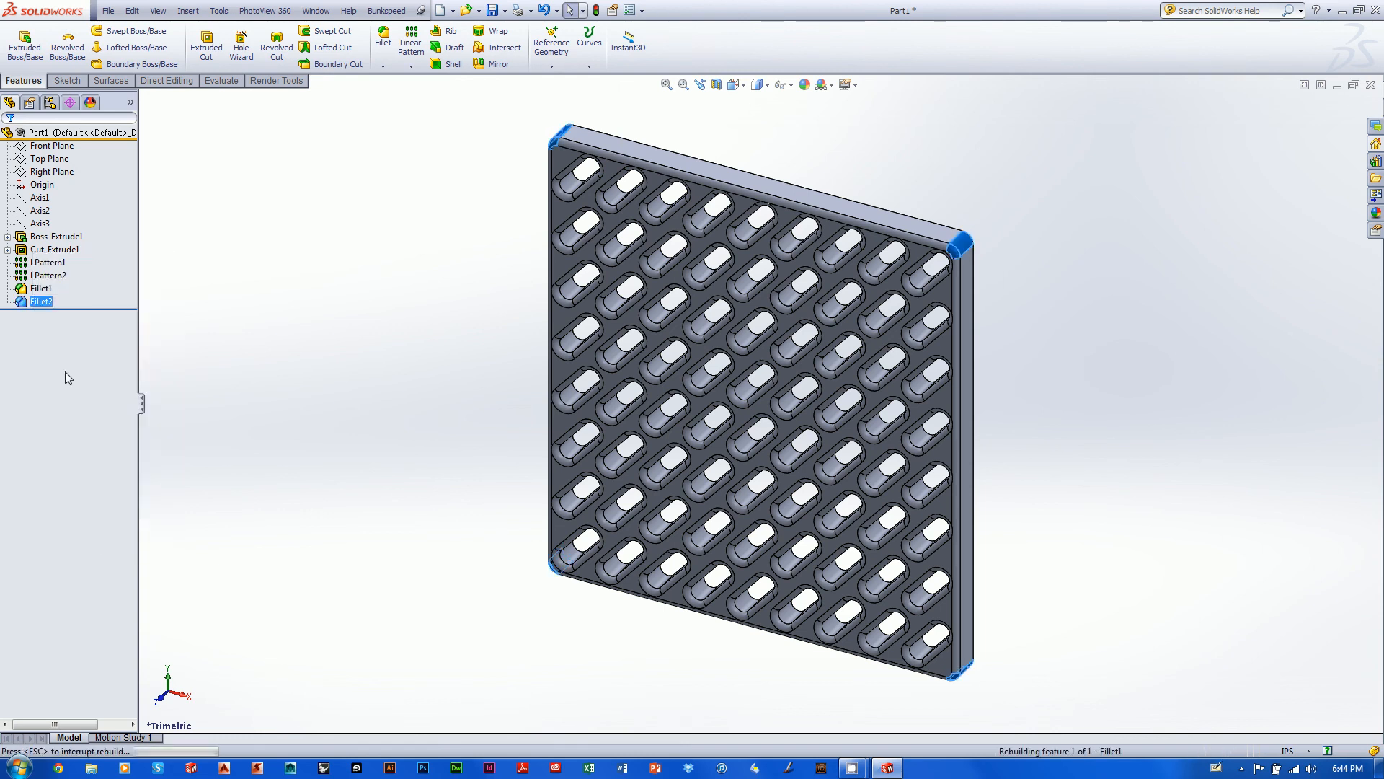
{"action": "left_click", "coordinate": [38, 289]}
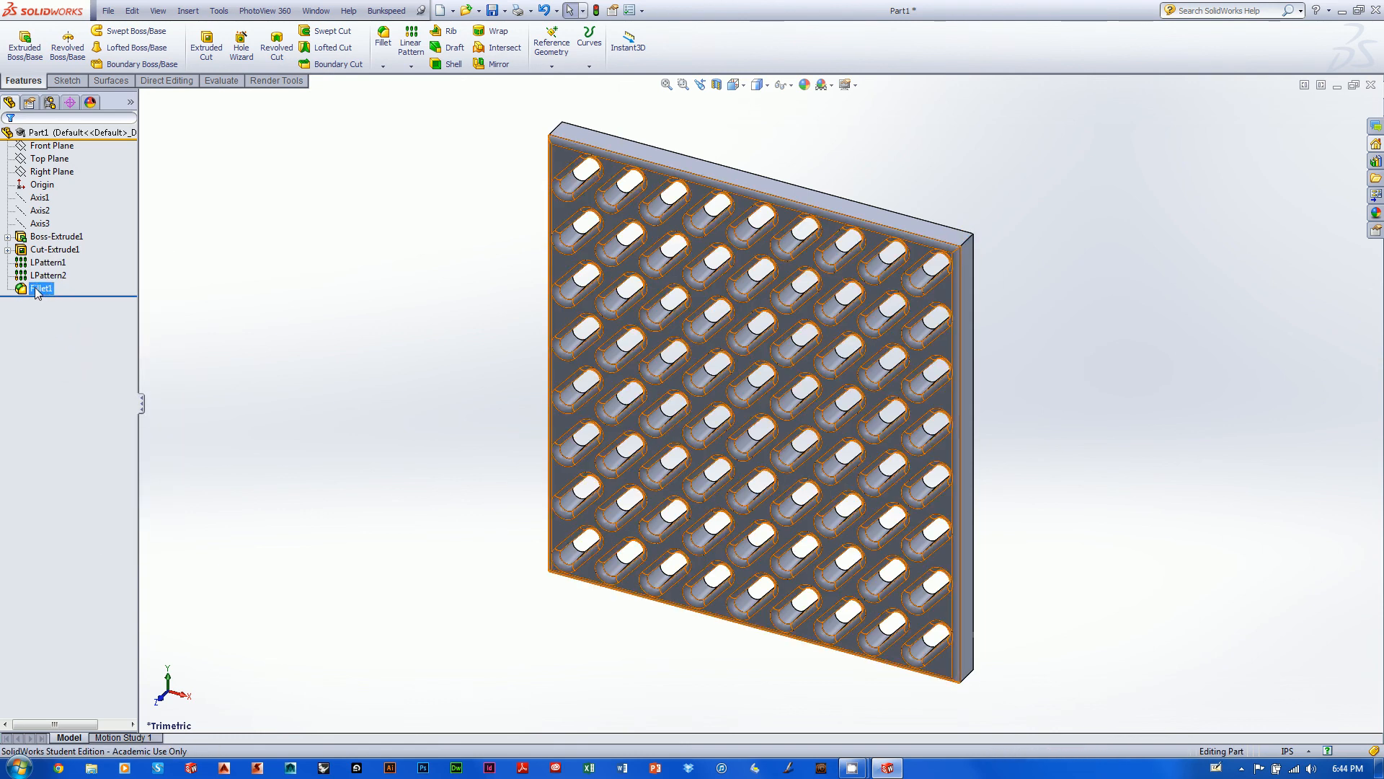
{"action": "right_click", "coordinate": [38, 290]}
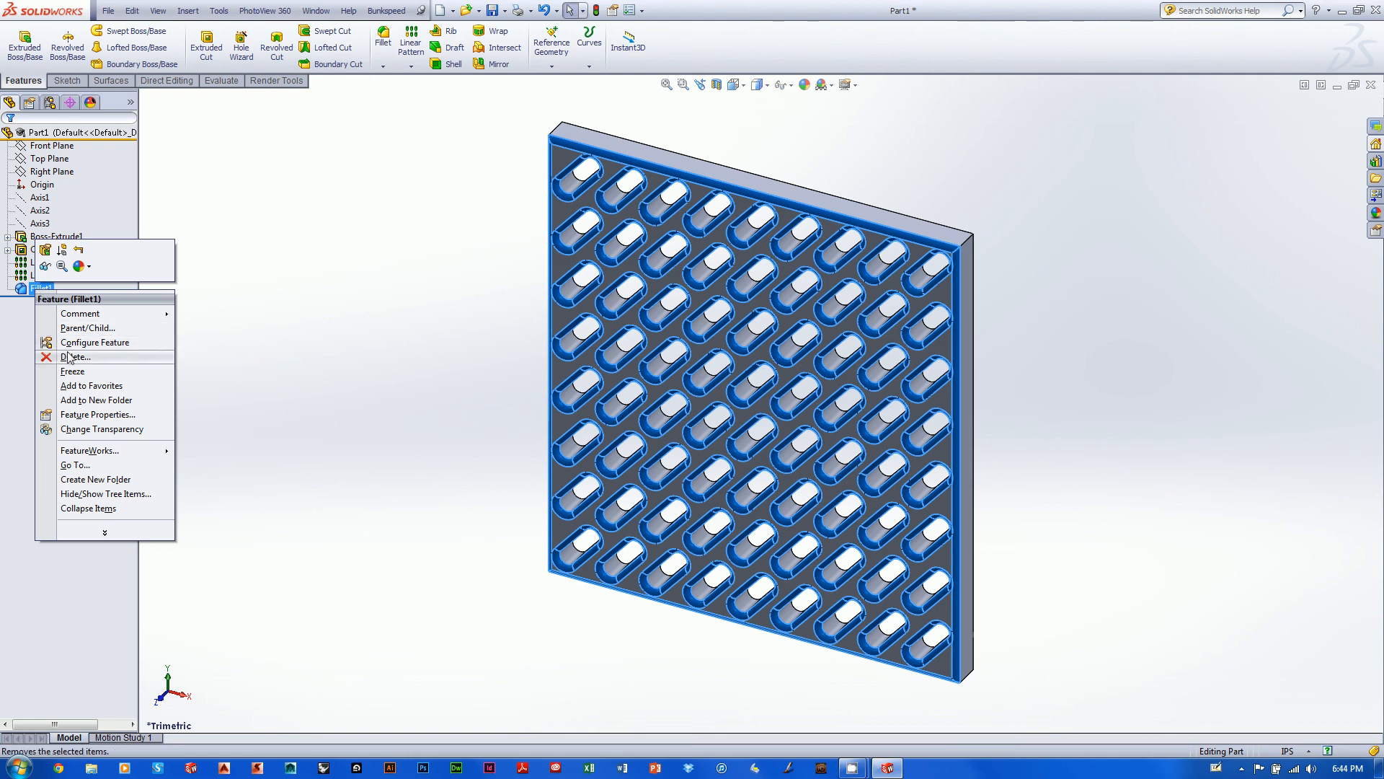
{"action": "left_click", "coordinate": [68, 354]}
Delete both linear patterns of the slot, LPattern2 and then LPattern1.
{"action": "left_click", "coordinate": [49, 275]}
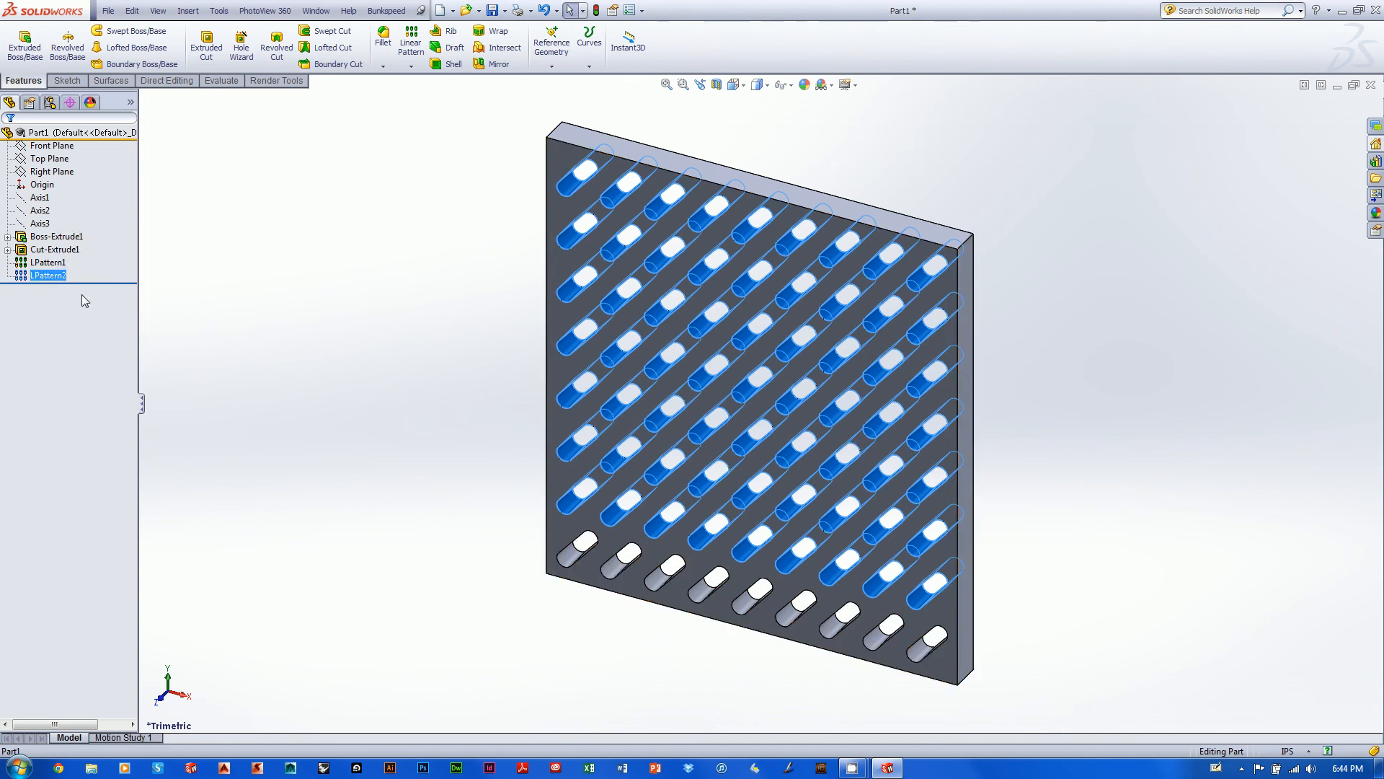
{"action": "right_click", "coordinate": [41, 279]}
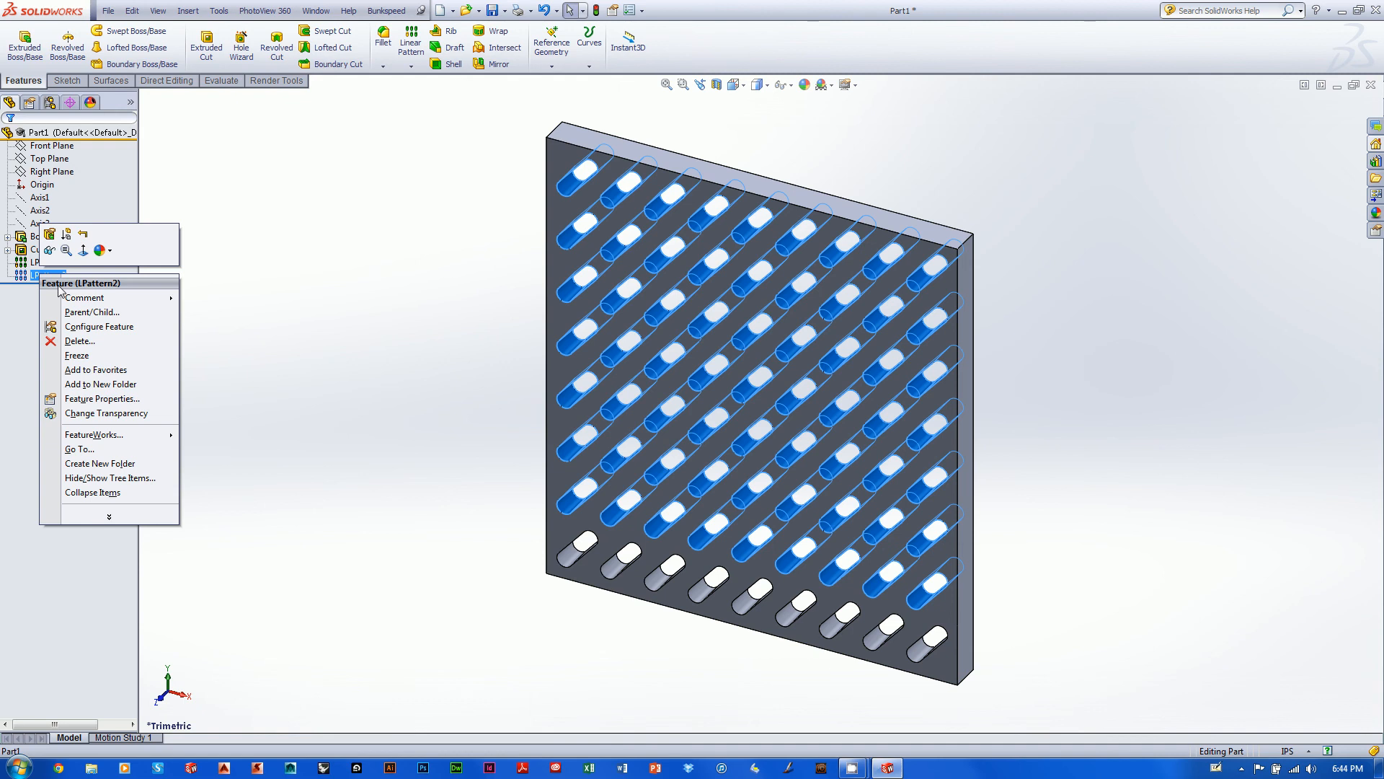
{"action": "left_click", "coordinate": [76, 341]}
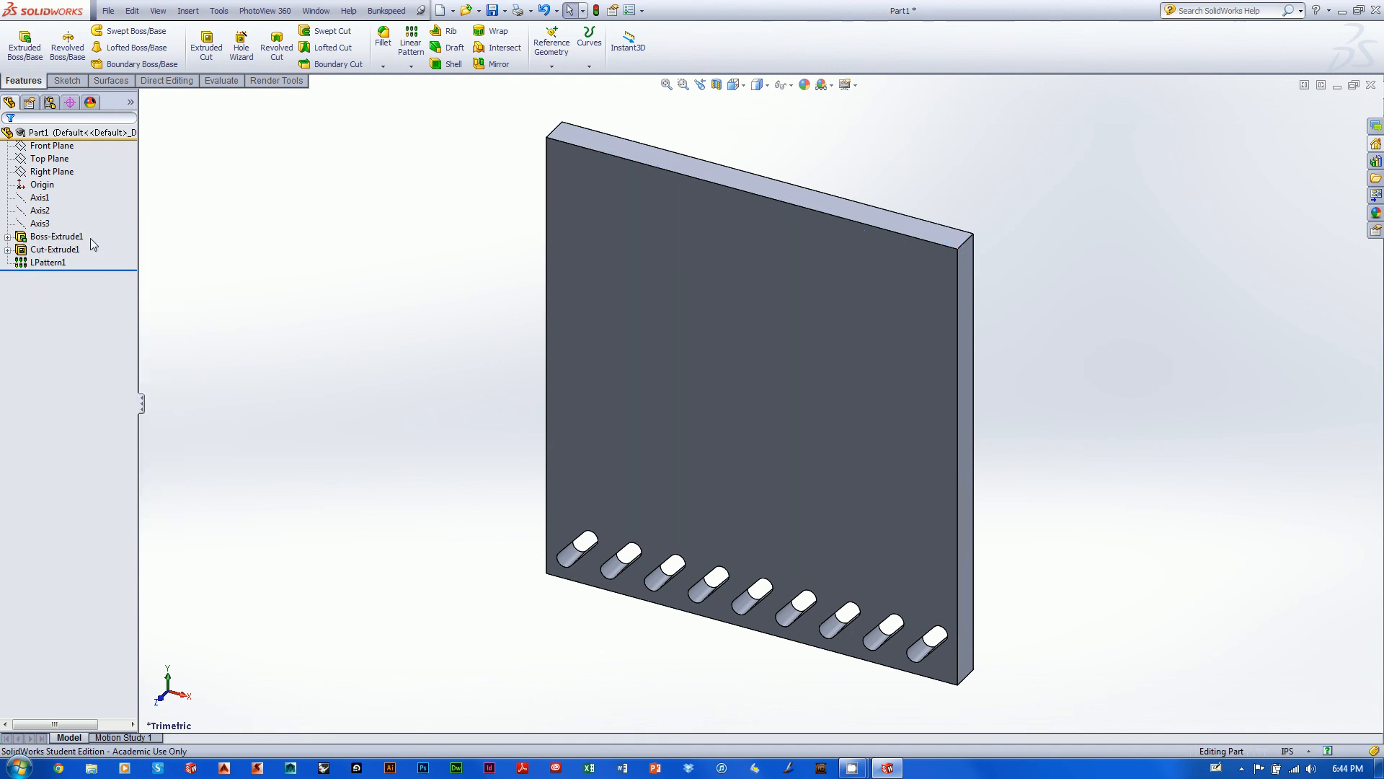
{"action": "left_click", "coordinate": [39, 264]}
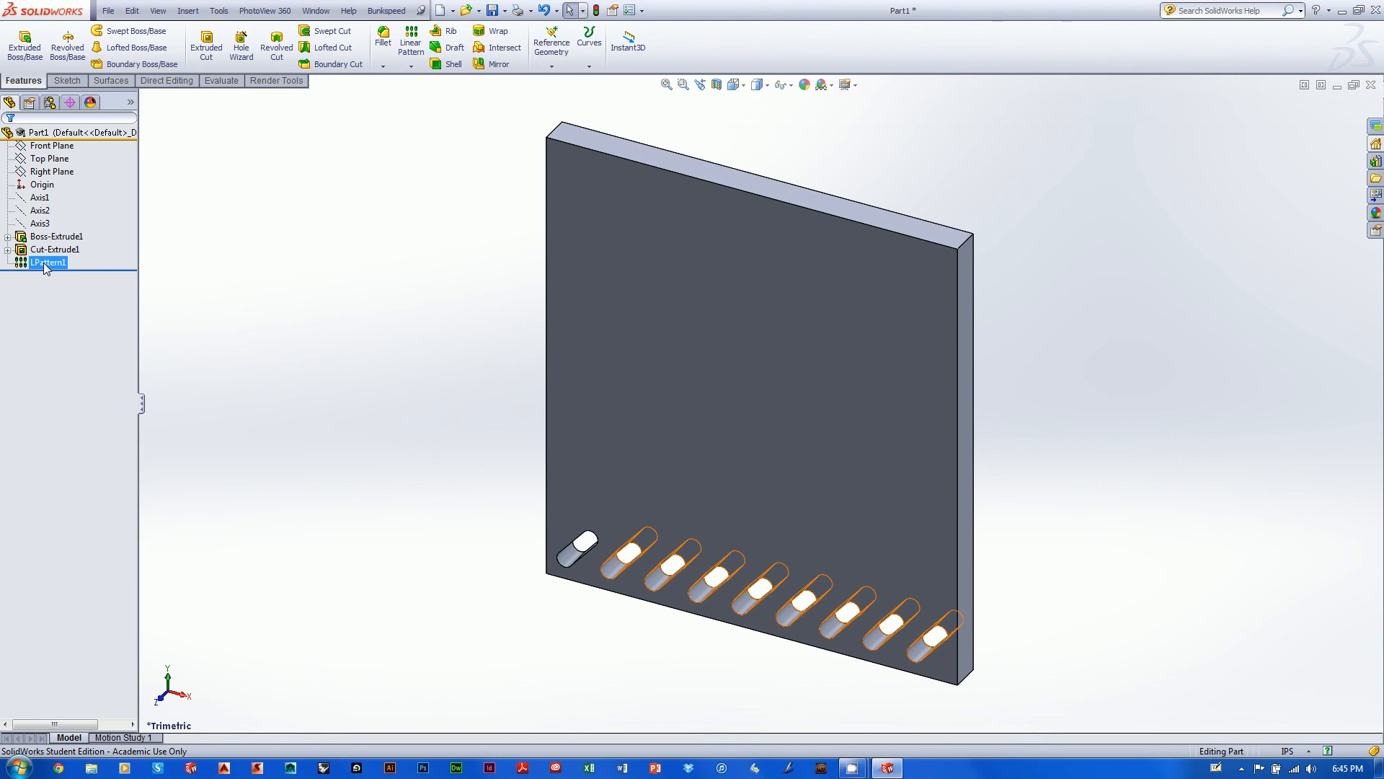
{"action": "left_click", "coordinate": [198, 349]}
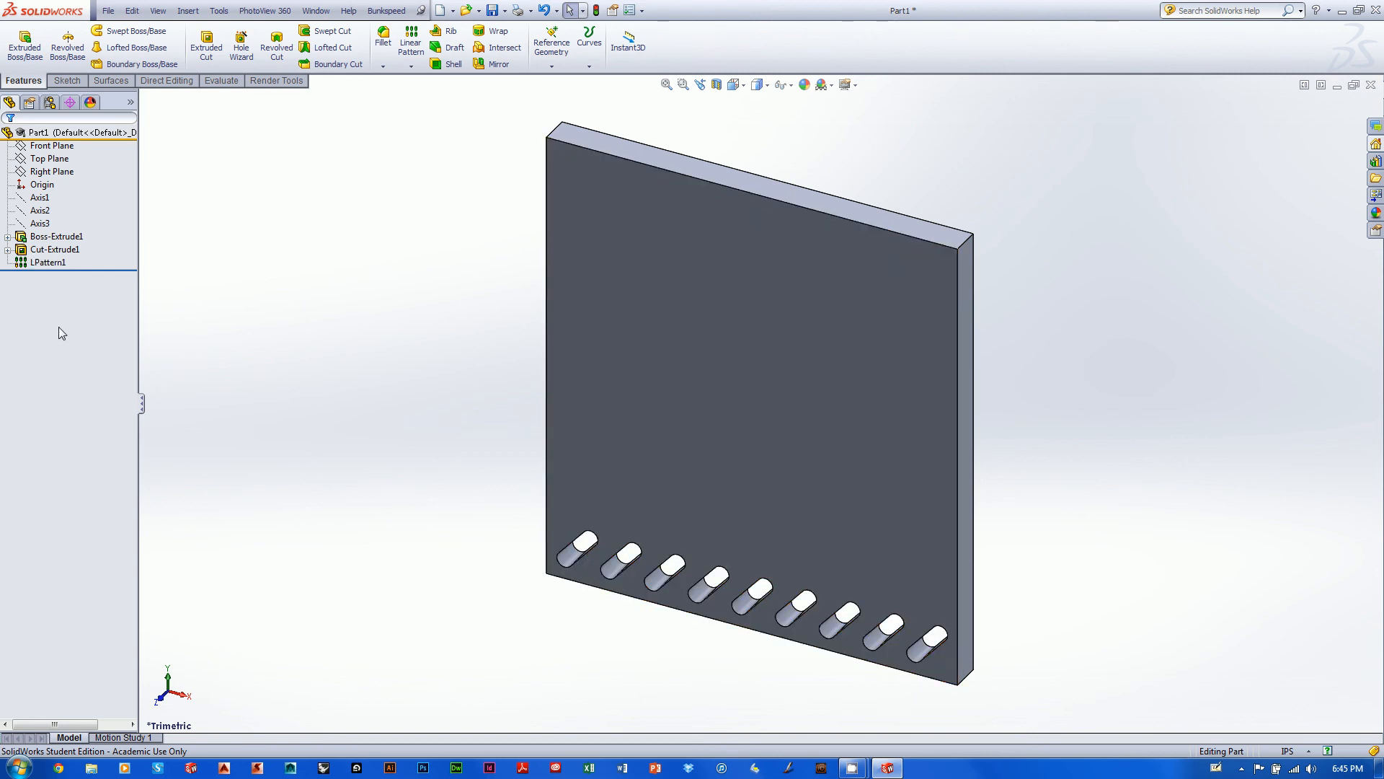
{"action": "left_click", "coordinate": [48, 262]}
{"action": "right_click", "coordinate": [47, 263]}
{"action": "left_click", "coordinate": [103, 330]}
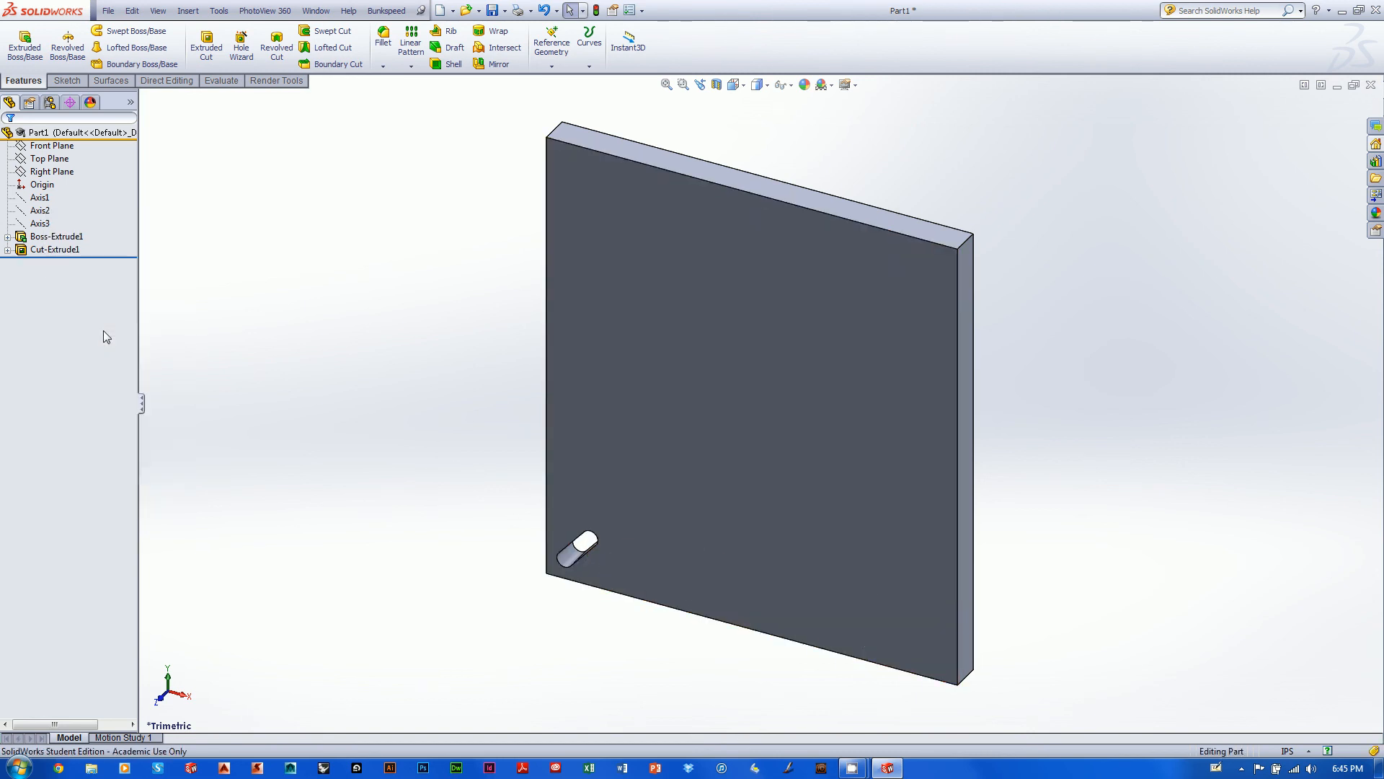
Delete the slot cut feature Cut-Extrude1 while keeping its sketch.
{"action": "left_click", "coordinate": [44, 250]}
{"action": "right_click", "coordinate": [48, 249]}
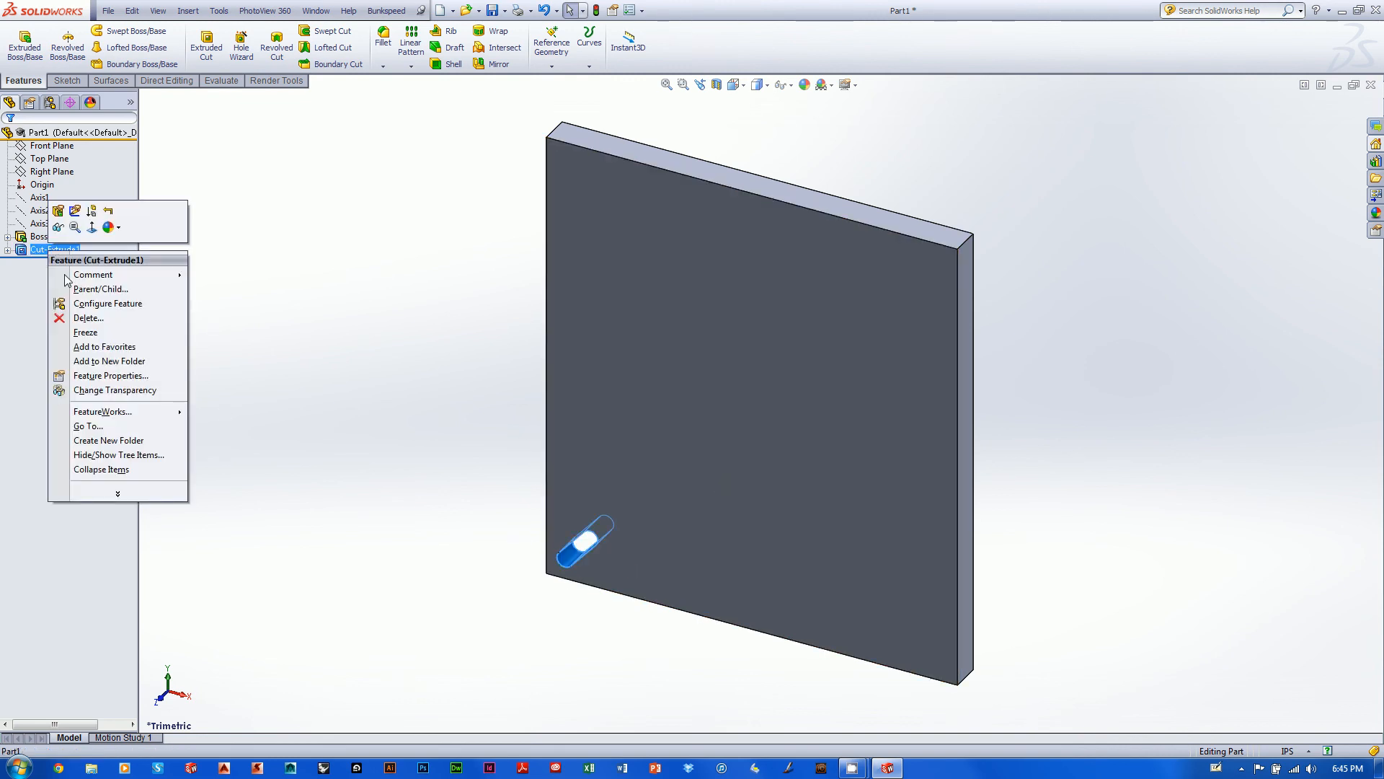
{"action": "left_click", "coordinate": [86, 317]}
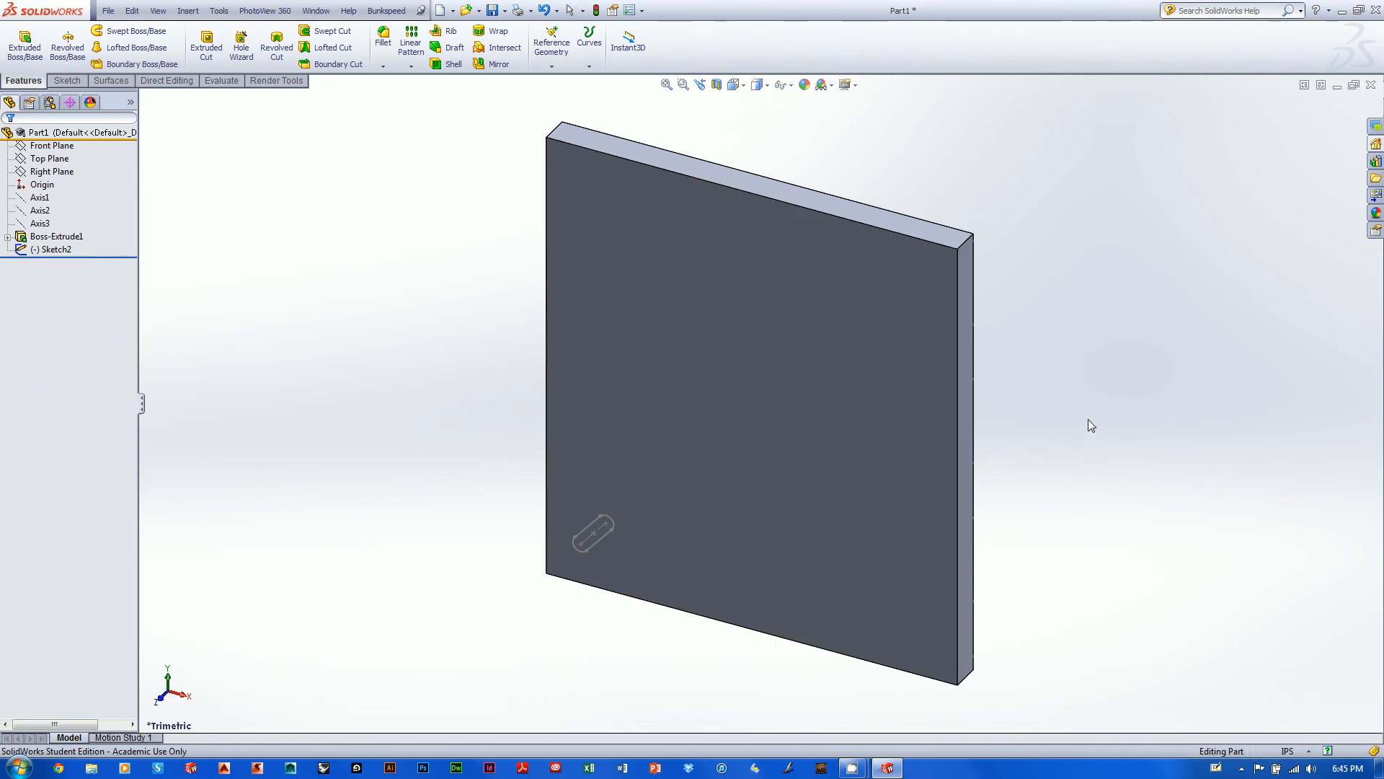
Open the slot sketch Sketch2 for editing and view it square-on.
{"action": "mouse_move", "coordinate": [1088, 418]}
{"action": "middle_mouse_down"}
{"action": "mouse_move", "coordinate": [1044, 436]}
{"action": "mouse_move", "coordinate": [1088, 371]}
{"action": "mouse_move", "coordinate": [1081, 396]}
{"action": "middle_mouse_up"}
{"action": "mouse_move", "coordinate": [1015, 431]}
{"action": "middle_mouse_down"}
{"action": "mouse_move", "coordinate": [1041, 439]}
{"action": "mouse_move", "coordinate": [946, 544]}
{"action": "mouse_move", "coordinate": [1063, 411]}
{"action": "middle_mouse_up"}
{"action": "scroll", "coordinate": [1063, 411], "scroll_direction": "down", "scroll_amount": 2}
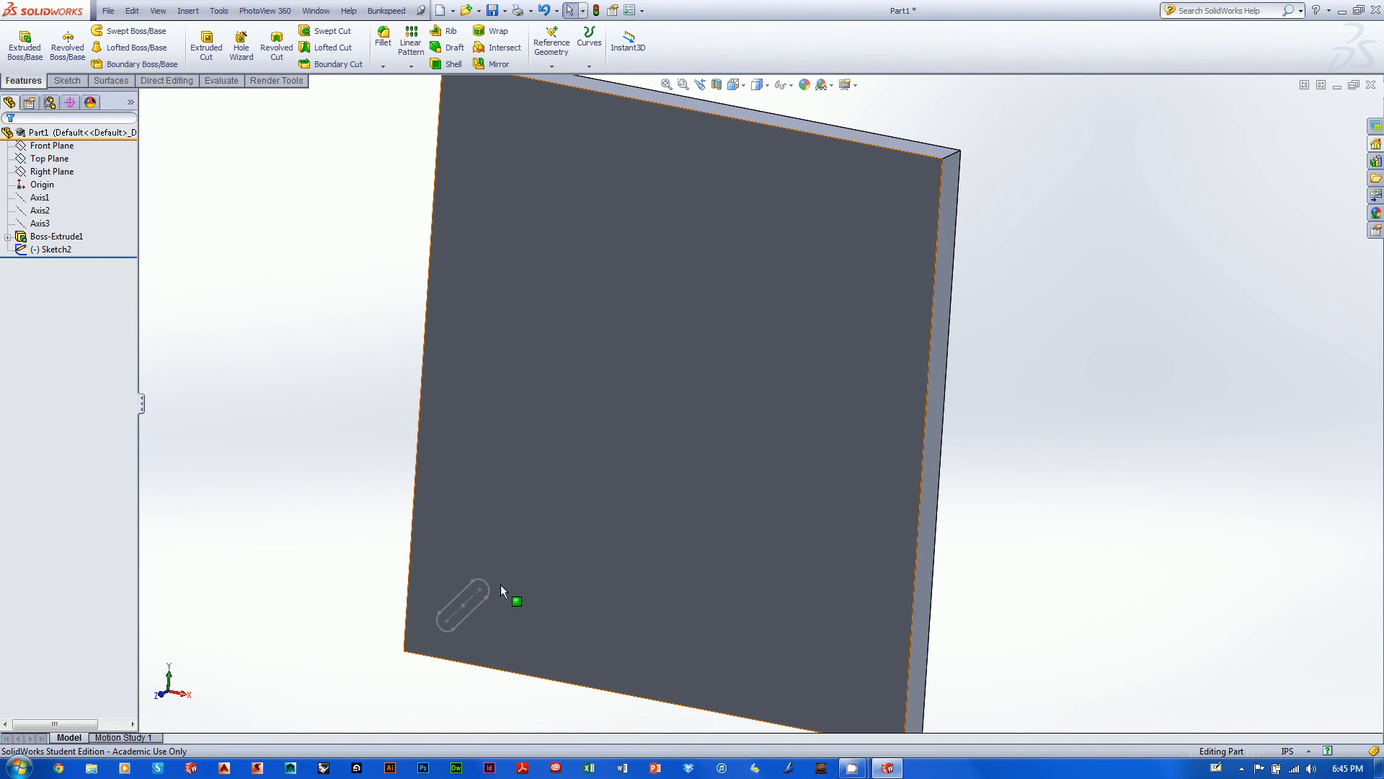
{"action": "left_click", "coordinate": [48, 253]}
{"action": "right_click", "coordinate": [46, 253]}
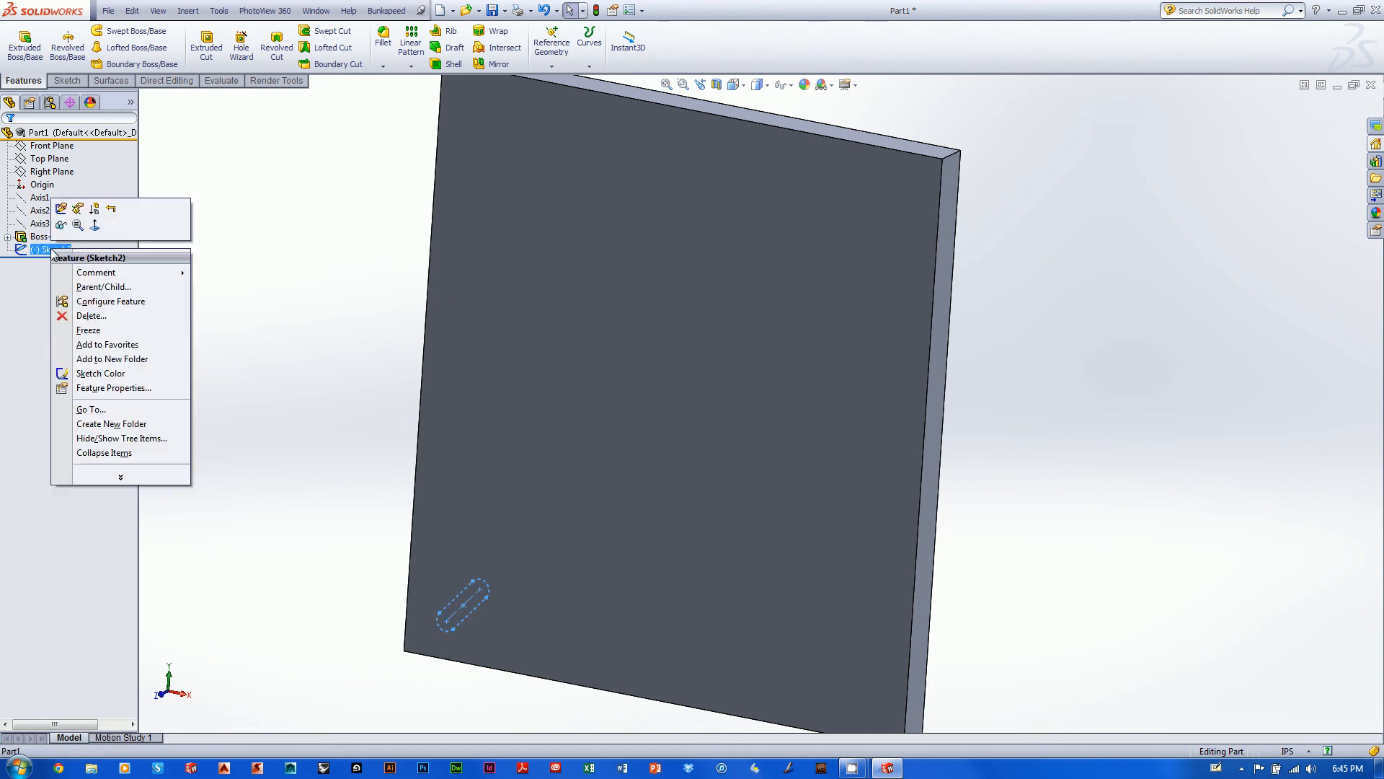
{"action": "left_click", "coordinate": [61, 209]}
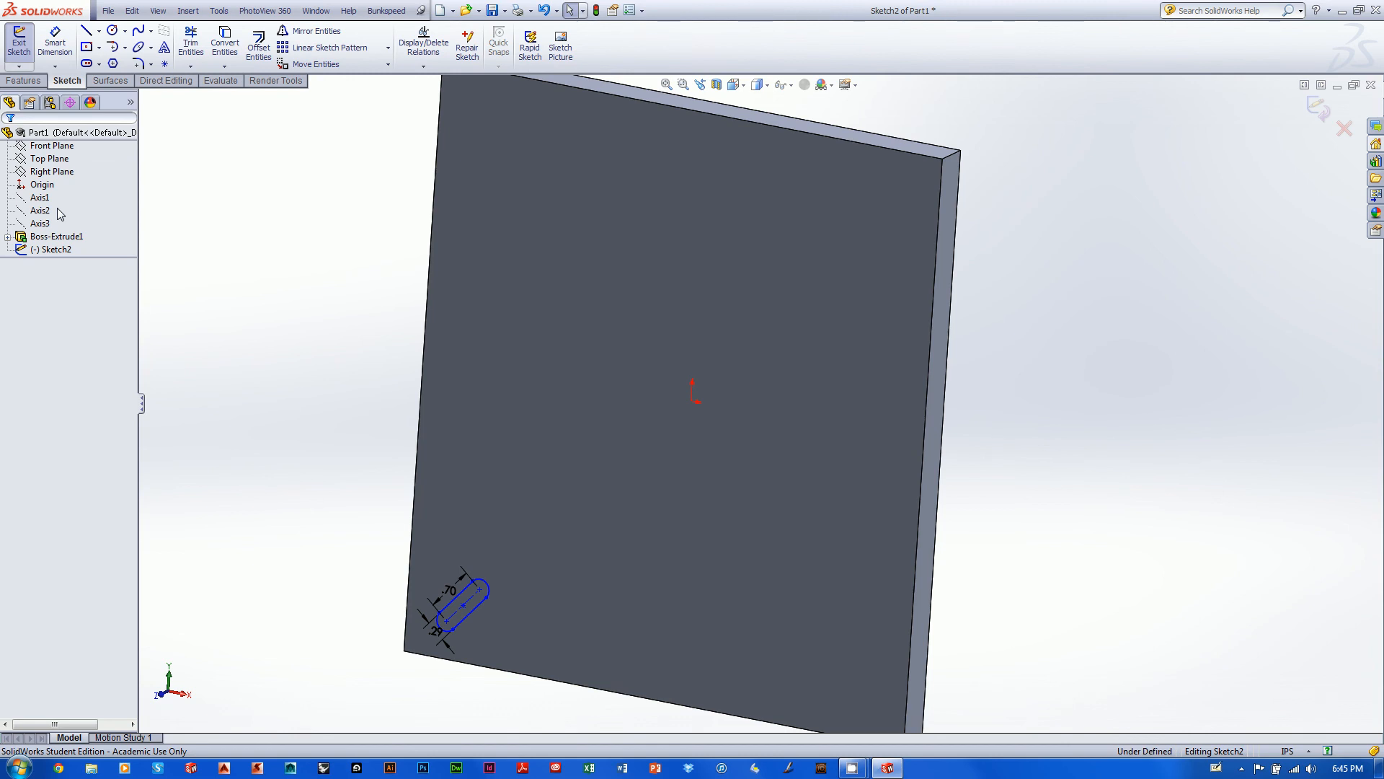
{"action": "key", "text": "ctrl+8"}
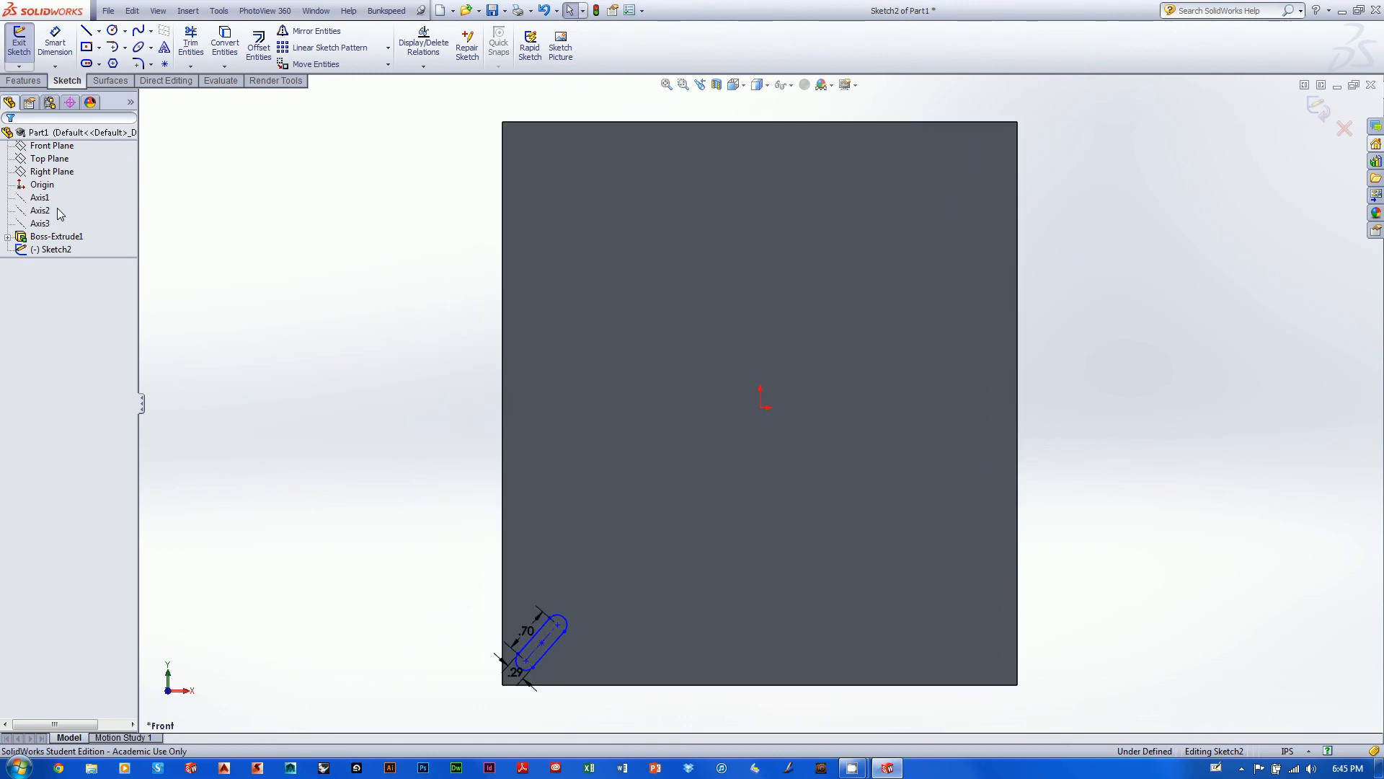
Add a coincident relation between the slot's centre point and the sketch origin, and clear the selection.
{"action": "left_click", "coordinate": [541, 642]}
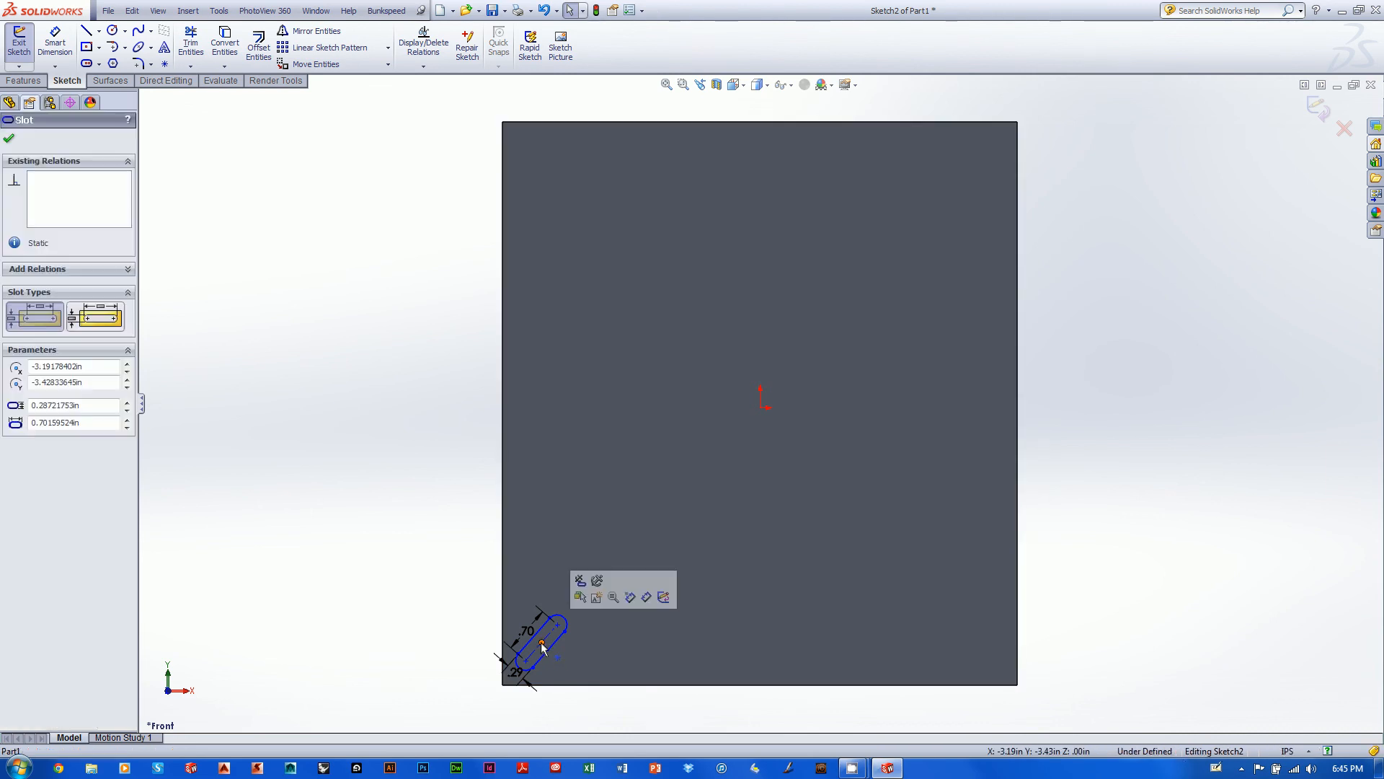
{"action": "left_click", "coordinate": [761, 409], "text": "ctrl"}
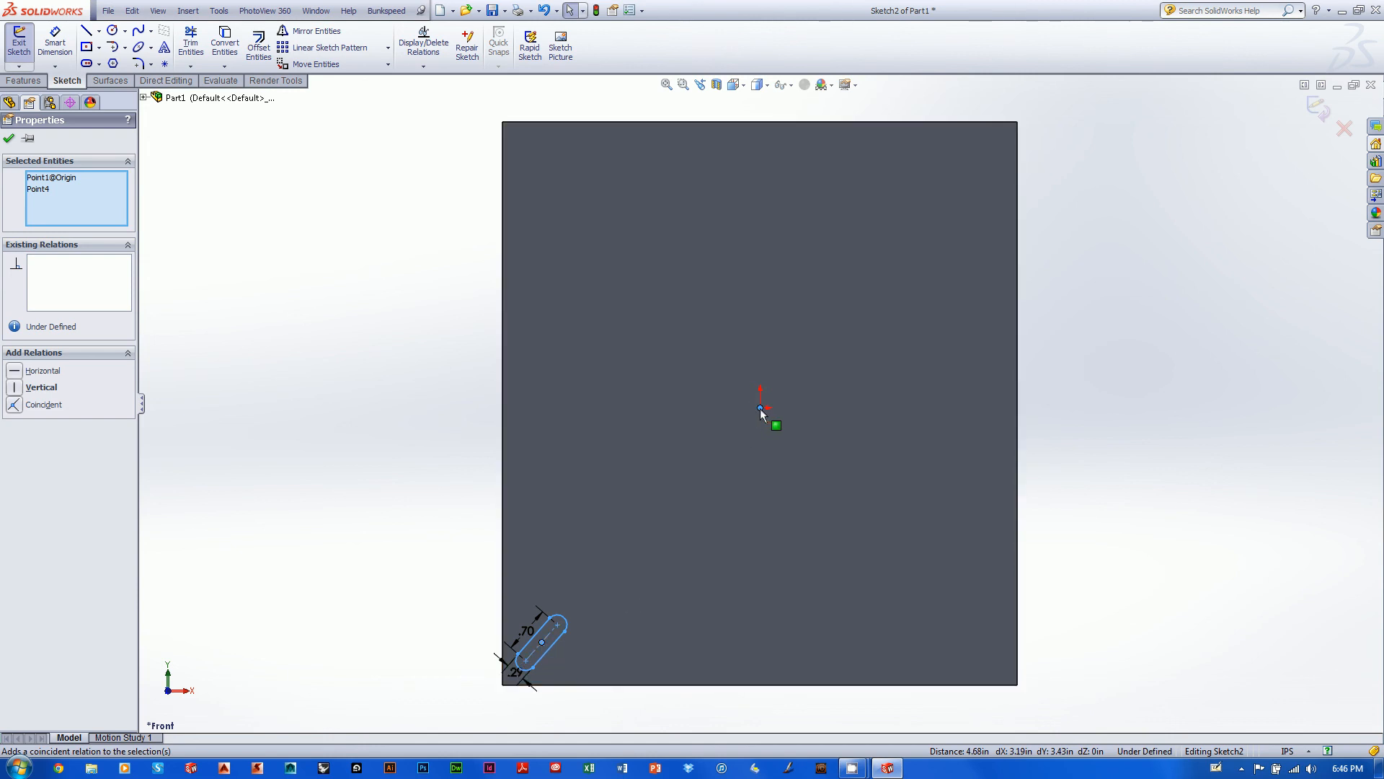
{"action": "right_click", "coordinate": [760, 408]}
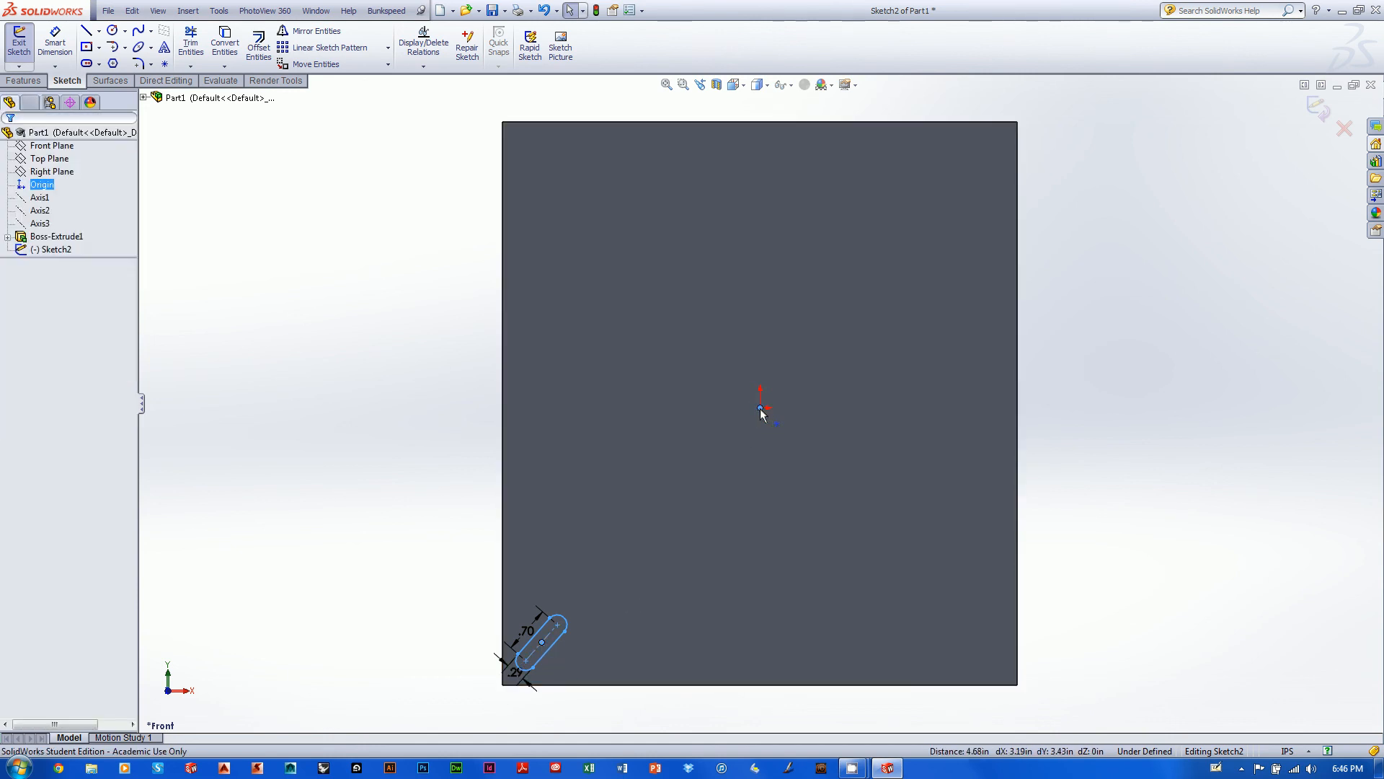
{"action": "left_click", "coordinate": [805, 371]}
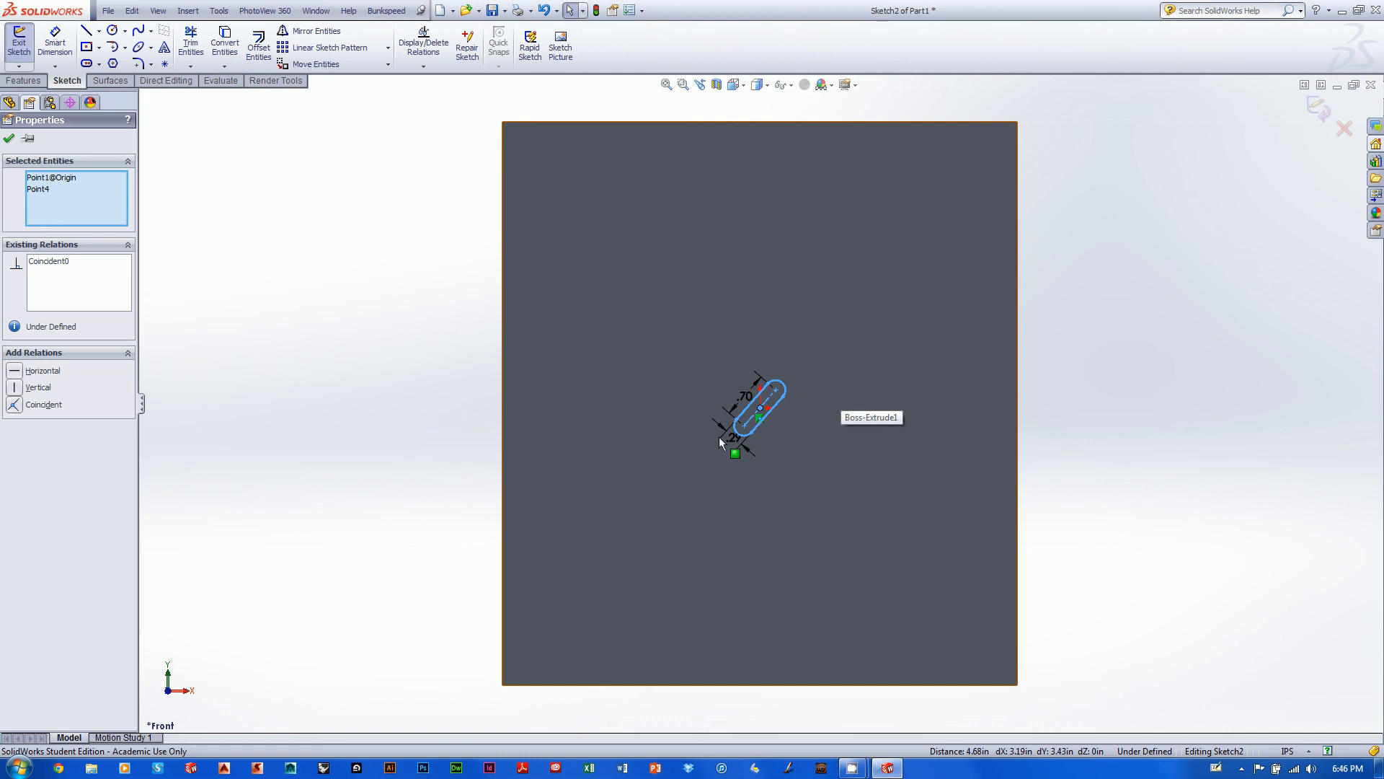
{"action": "mouse_move", "coordinate": [773, 452]}
{"action": "middle_mouse_down", "text": "shift"}
{"action": "mouse_move", "coordinate": [1118, 272]}
{"action": "mouse_move", "coordinate": [1083, 319]}
{"action": "middle_mouse_up", "text": "shift"}
{"action": "key", "text": "Escape"}
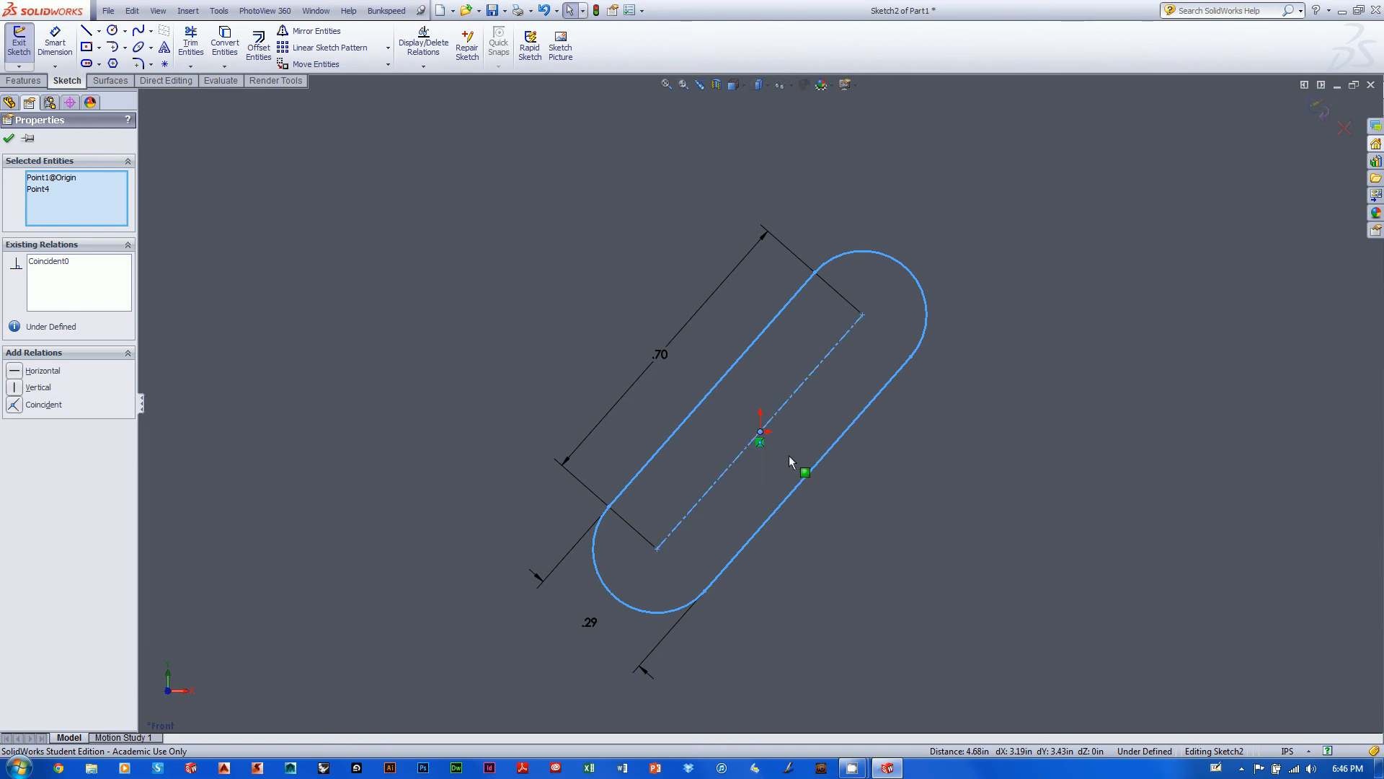
{"action": "mouse_move", "coordinate": [910, 401]}
{"action": "middle_mouse_down", "text": "shift"}
{"action": "mouse_move", "coordinate": [757, 531]}
{"action": "mouse_move", "coordinate": [825, 428]}
{"action": "middle_mouse_up", "text": "shift"}
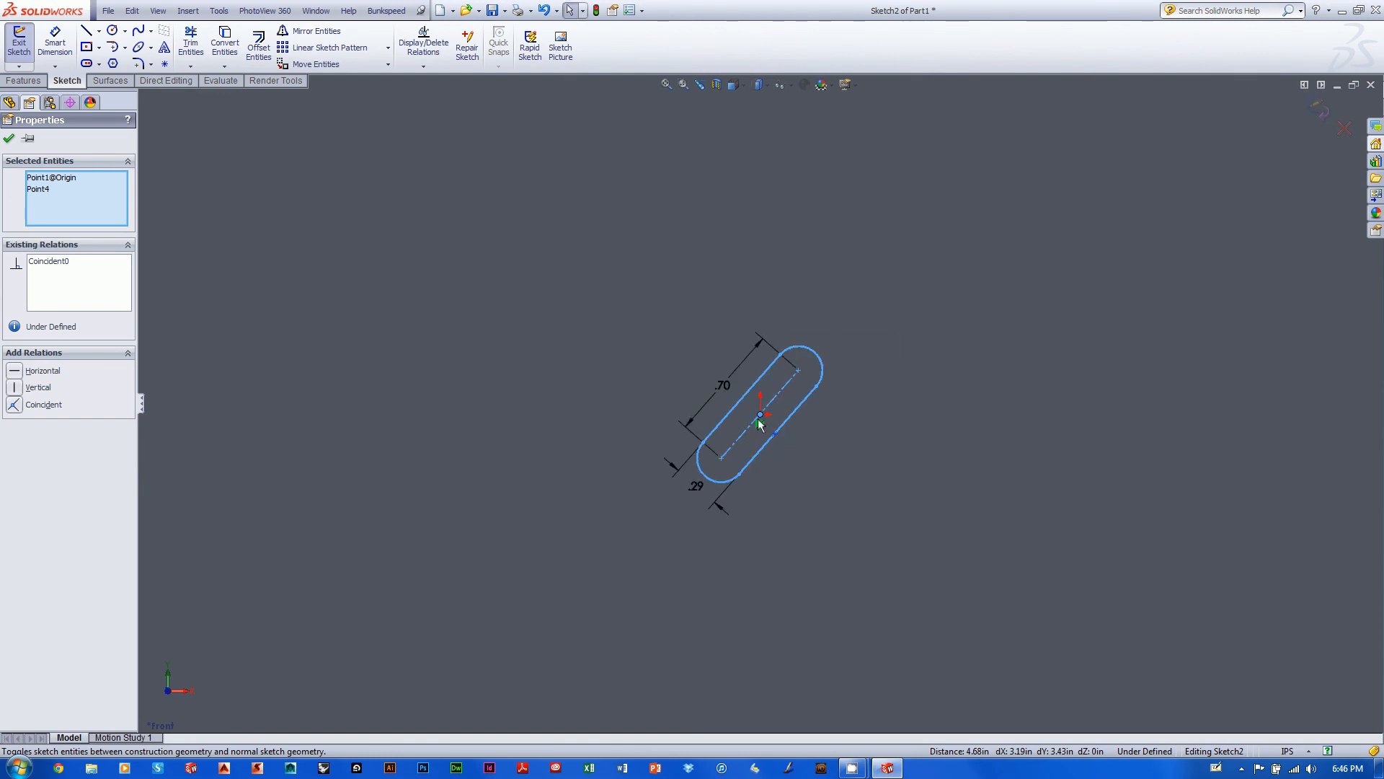
{"action": "left_click", "coordinate": [842, 562]}
Move the slot by its centre point to about 1.5 in straight above the origin.
{"action": "middle_click_drag", "start_coordinate": [852, 415], "coordinate": [827, 484], "text": "shift"}
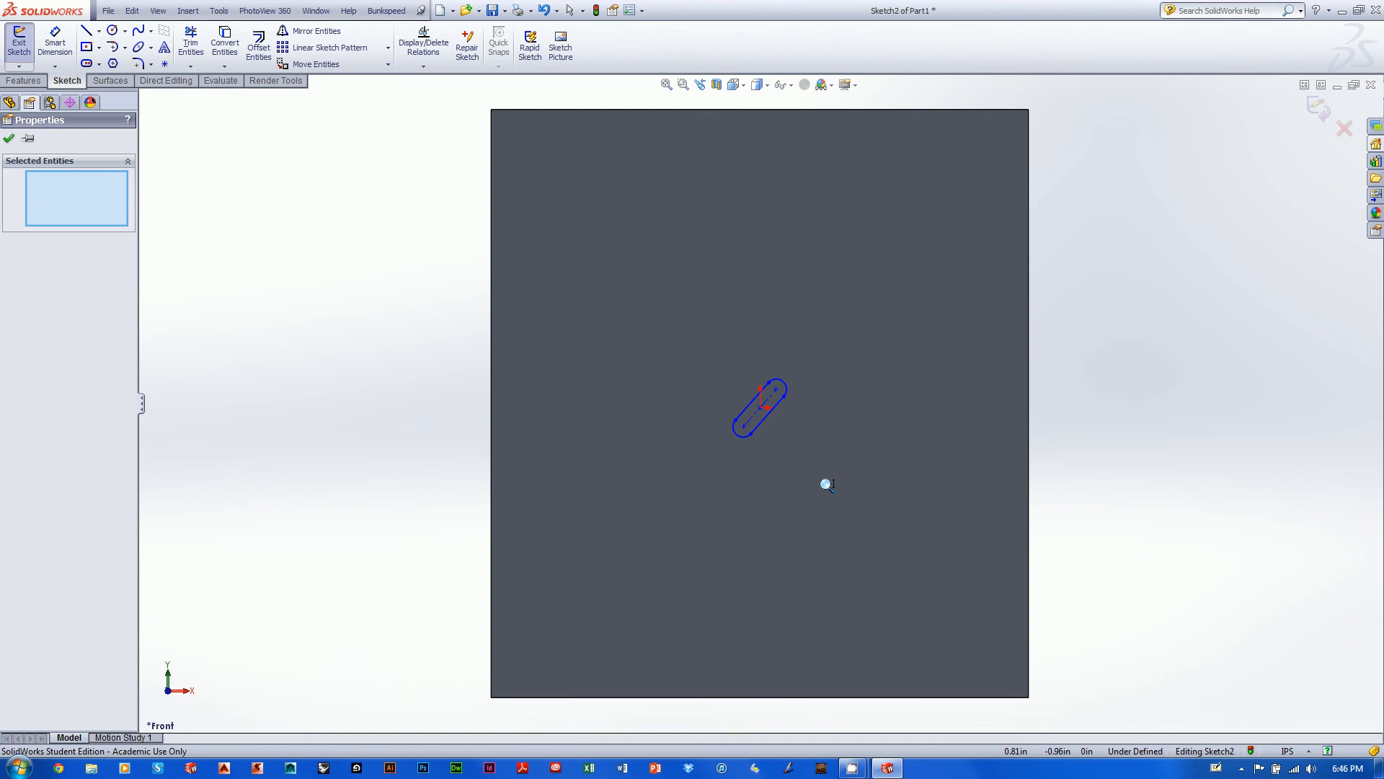
{"action": "left_click", "coordinate": [761, 411]}
{"action": "left_click_drag", "start_coordinate": [761, 411], "coordinate": [760, 305]}
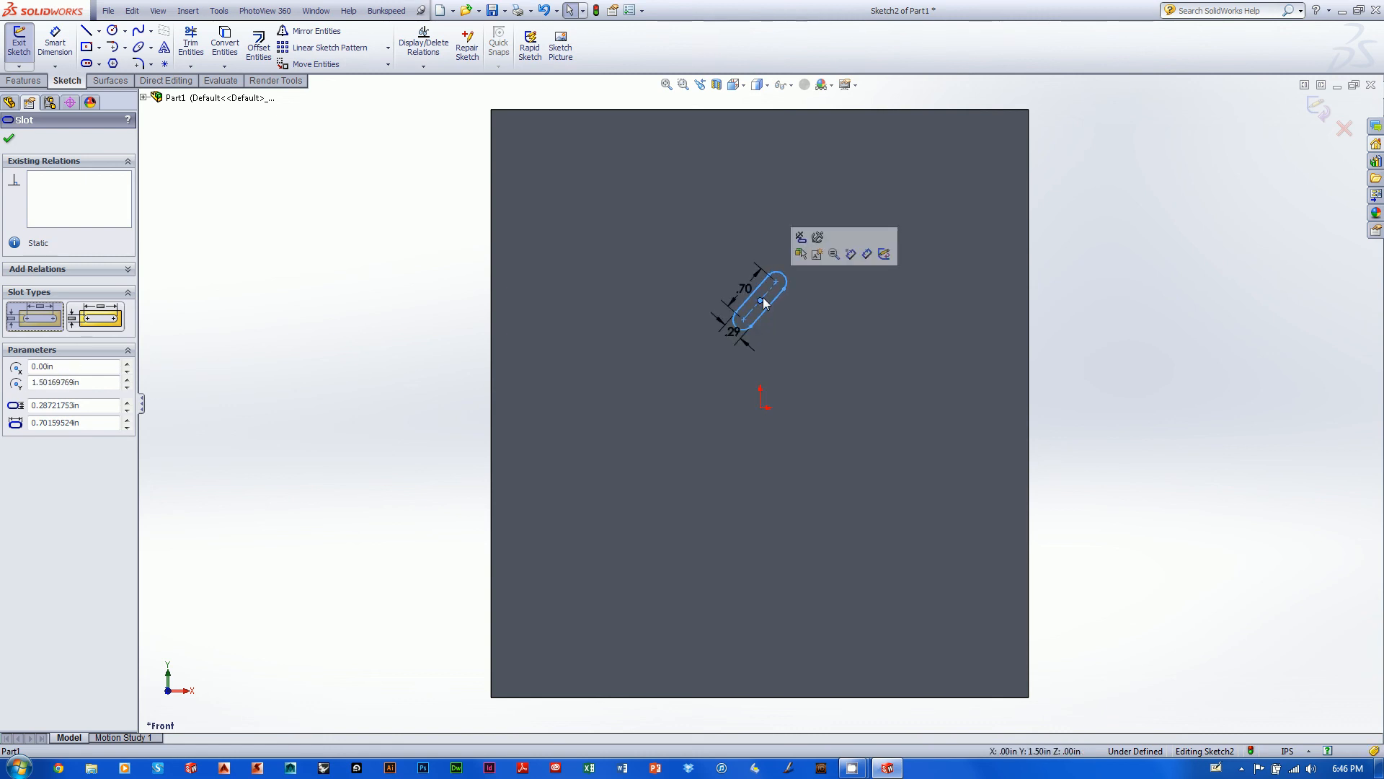
{"action": "key", "text": "Escape"}
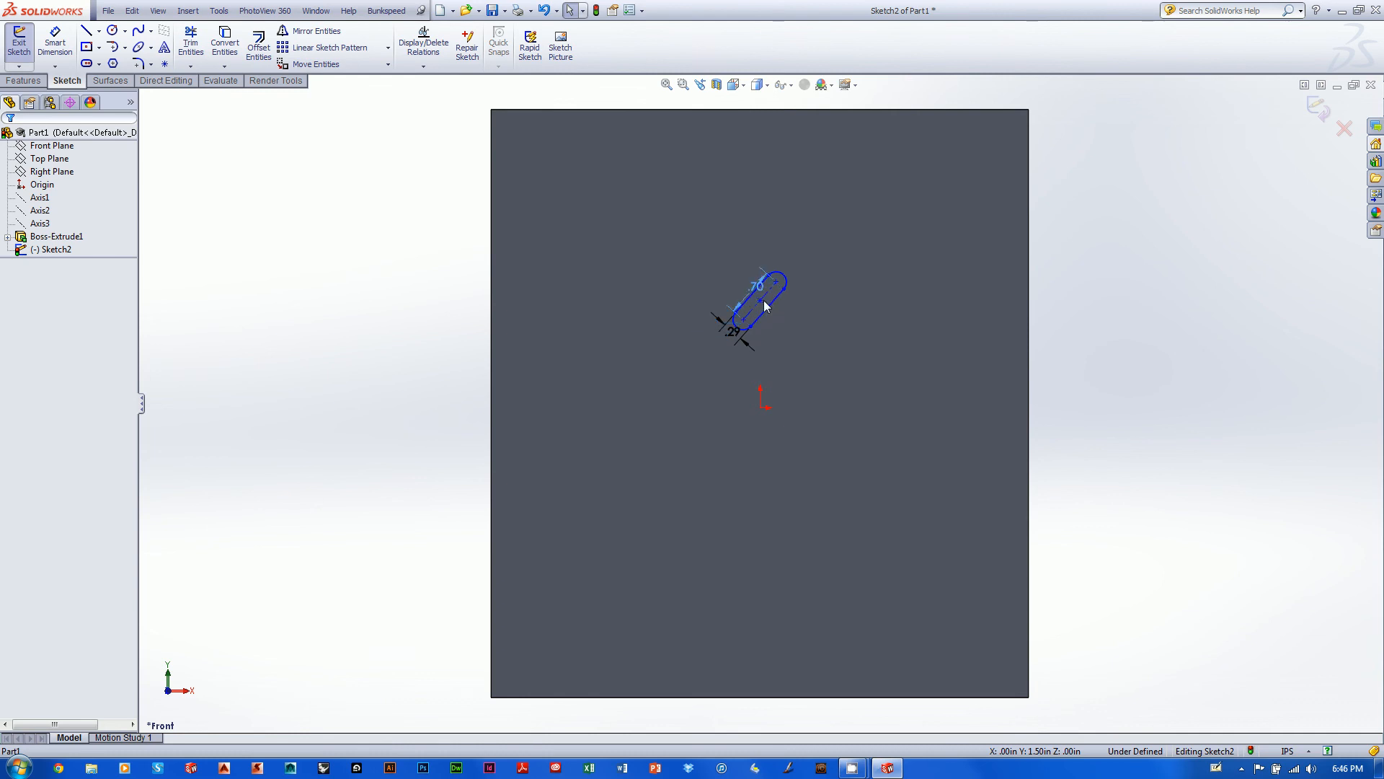
Reposition the slot's 0.70 in length dimension, move the slot's centre to about 1.31 in straight above the origin, and clear the selection.
{"action": "left_click", "coordinate": [758, 292]}
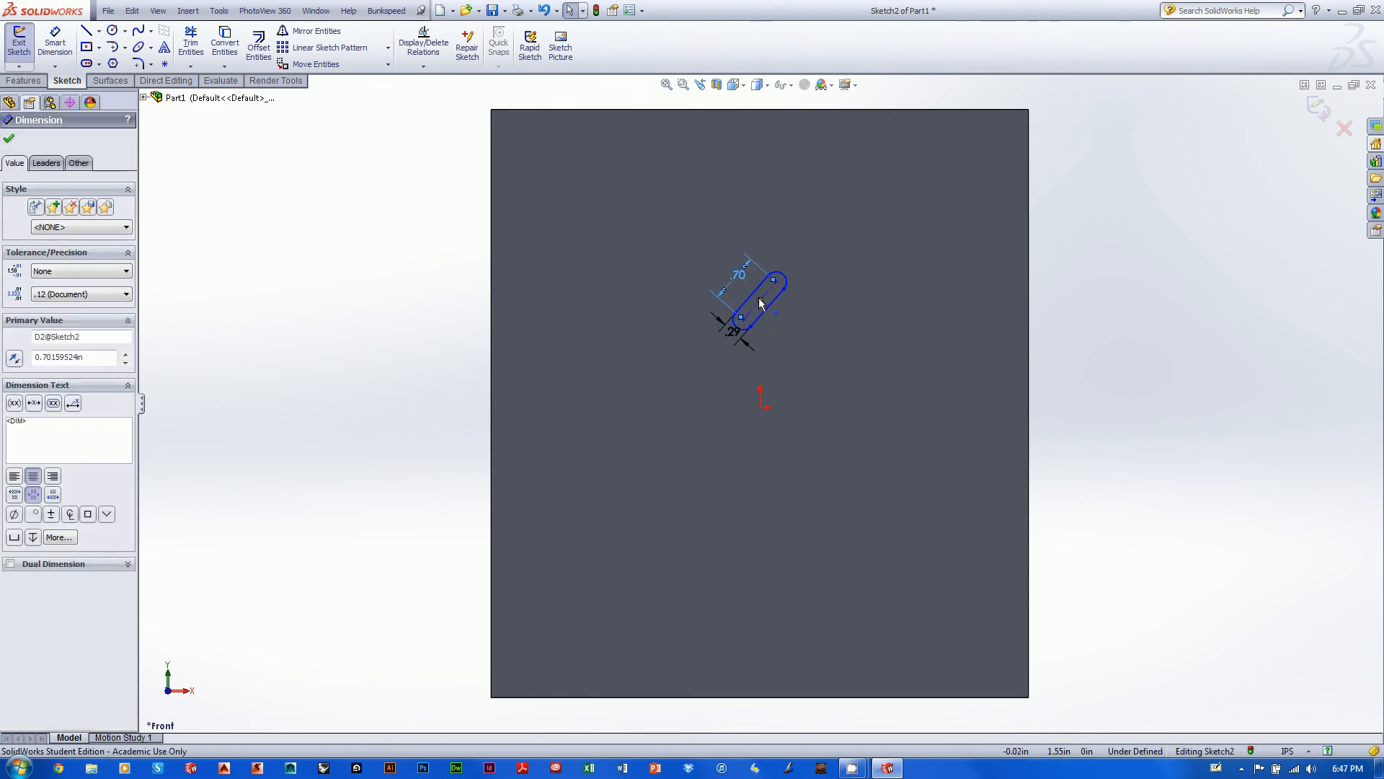
{"action": "left_click_drag", "start_coordinate": [761, 303], "coordinate": [763, 321]}
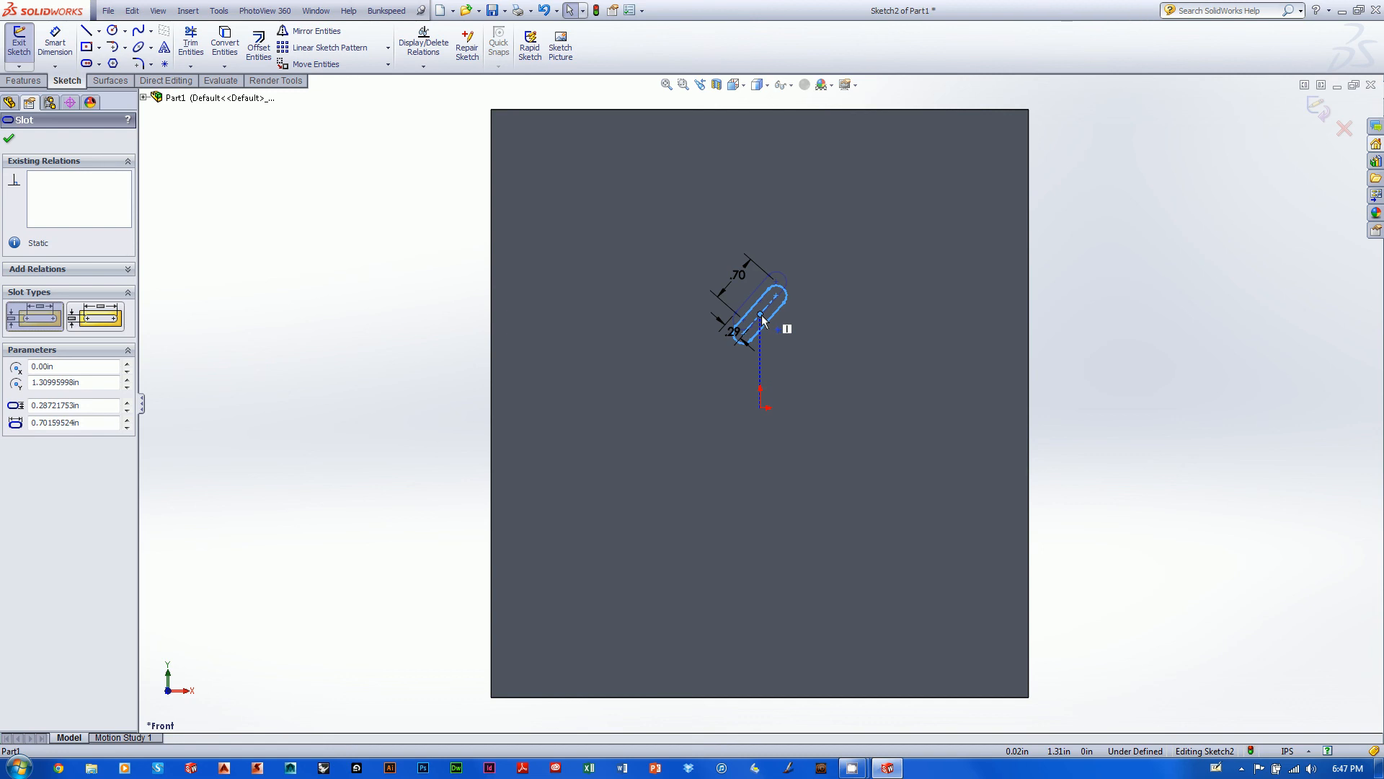
{"action": "left_click_drag", "start_coordinate": [762, 321], "coordinate": [763, 321]}
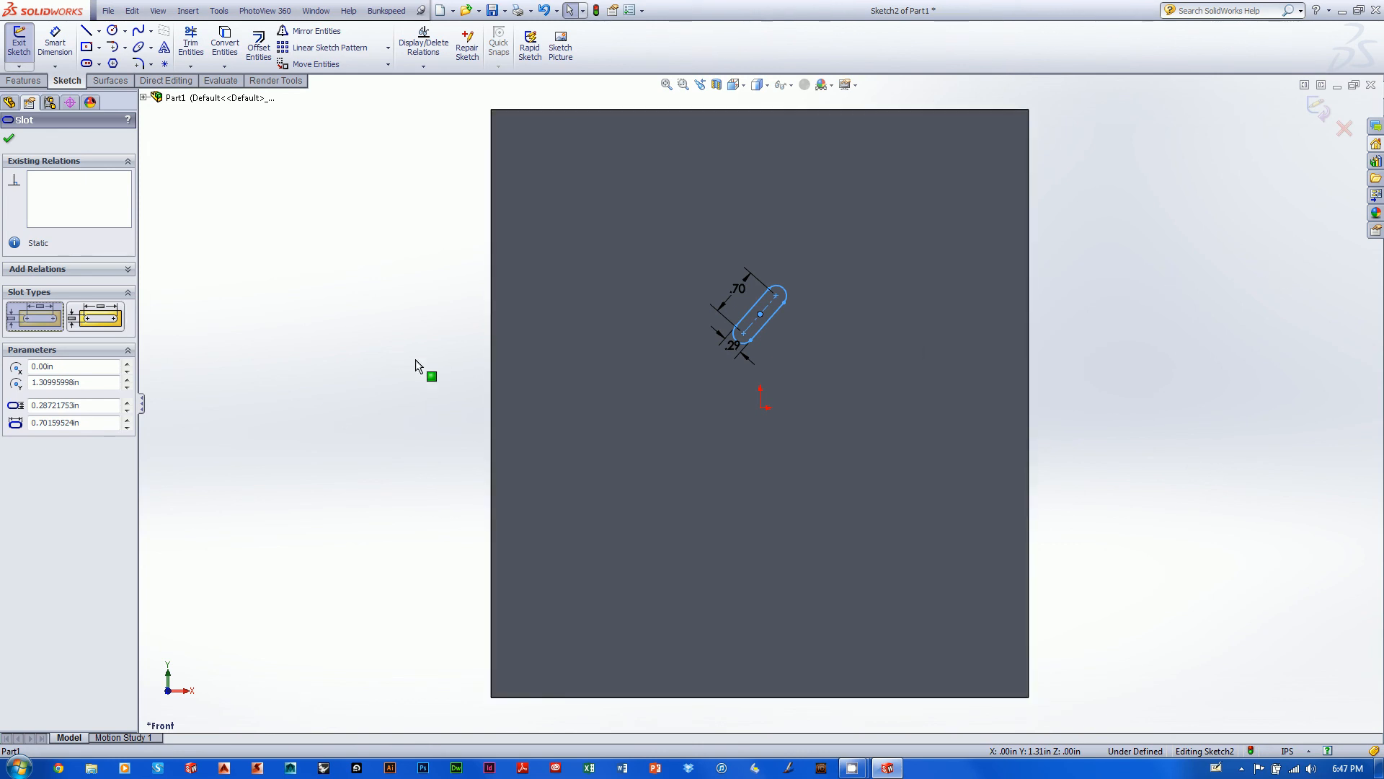
{"action": "key", "text": "Escape"}
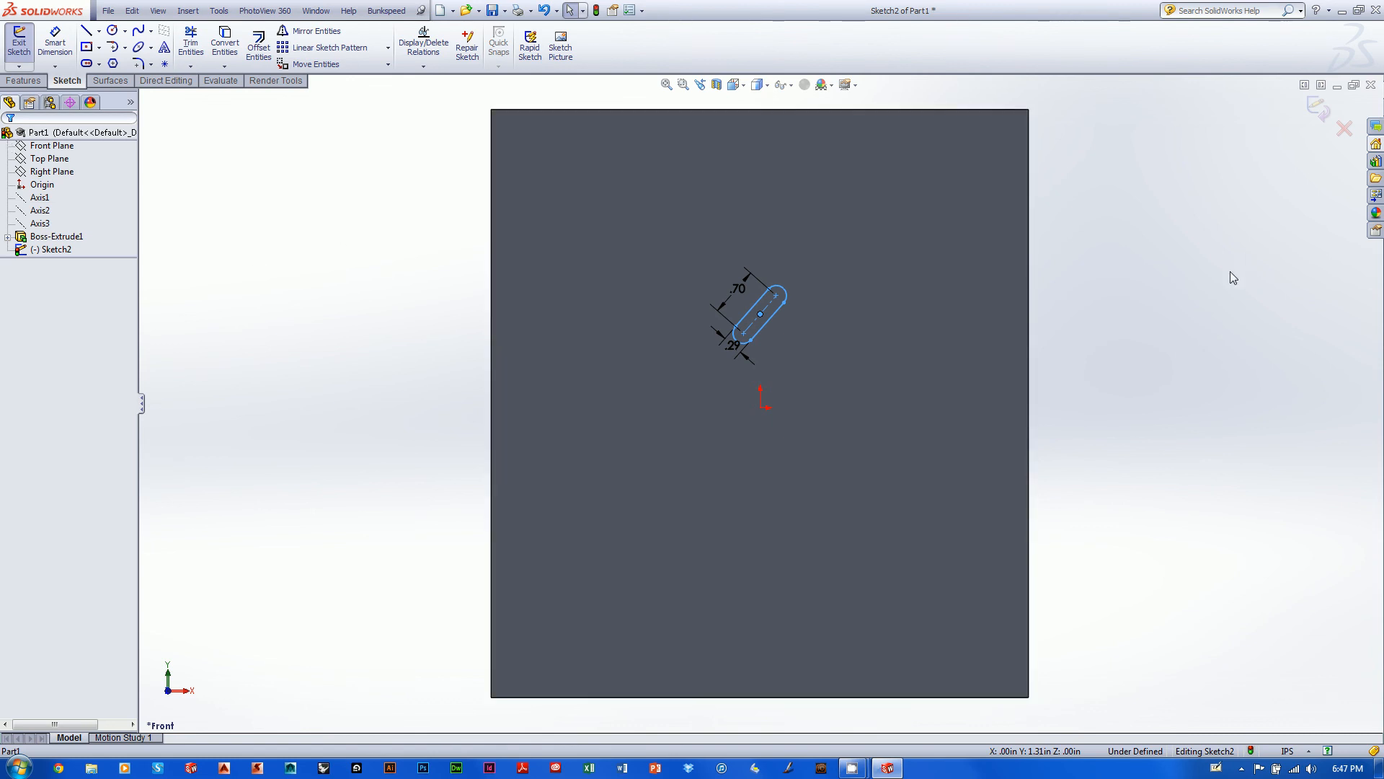
Cut-extrude the slot sketch blind 1.81 in with the direction reversed so it cuts through the plate.
{"action": "left_click", "coordinate": [23, 81]}
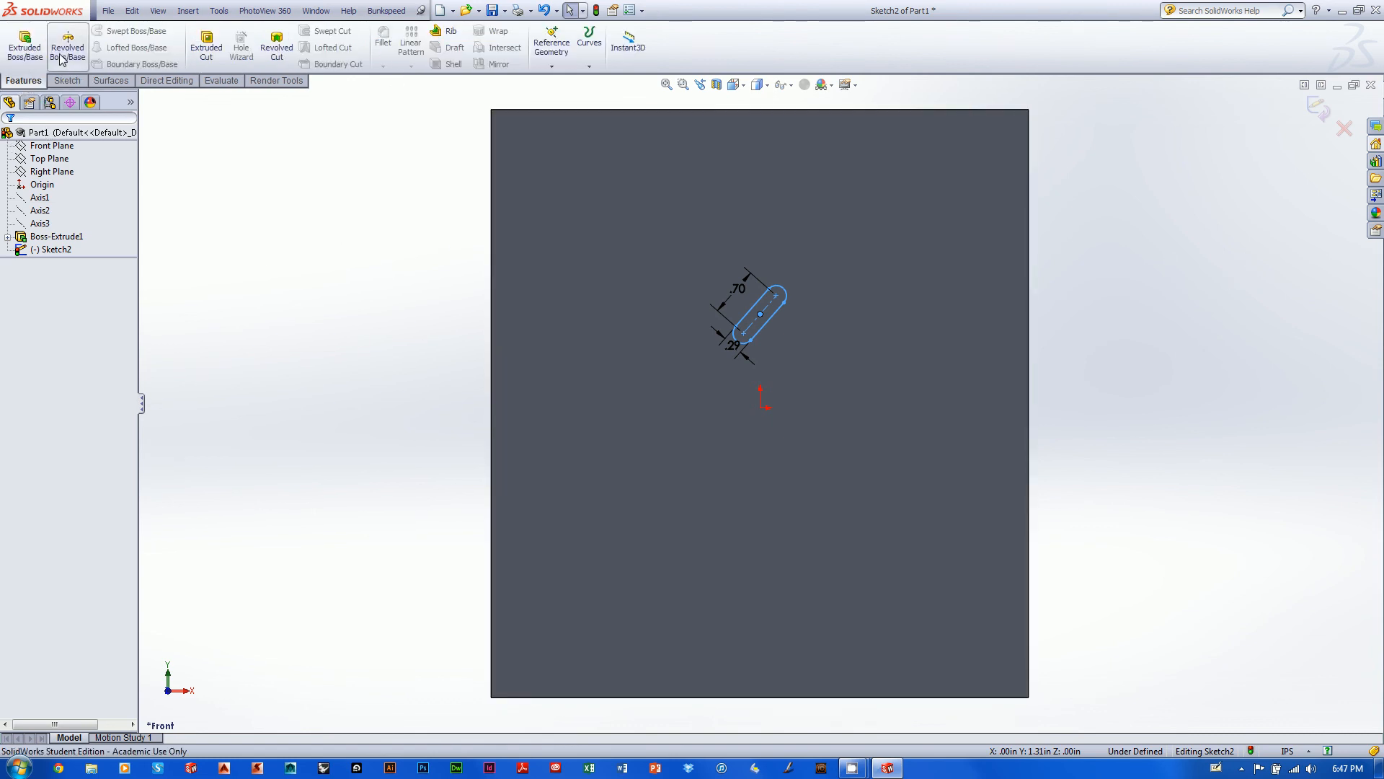
{"action": "left_click", "coordinate": [206, 45]}
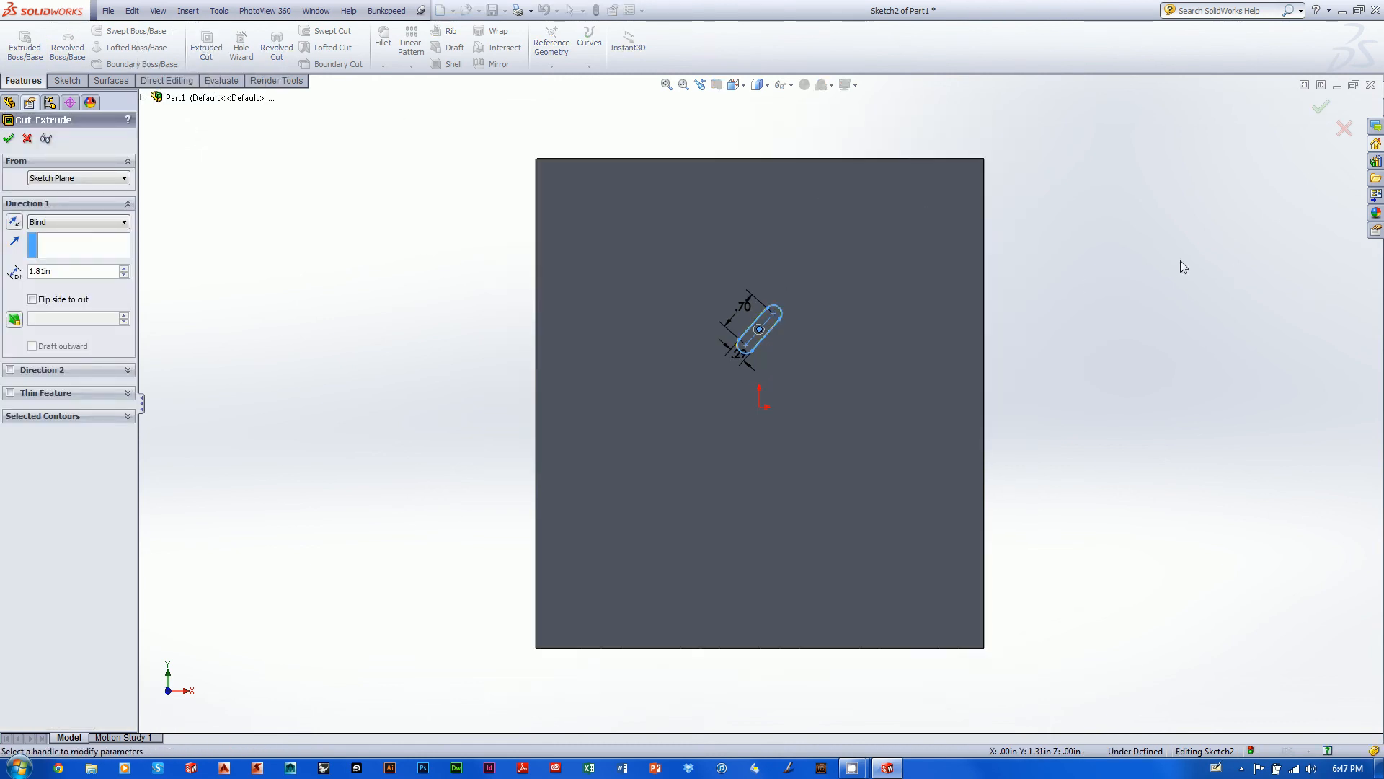
{"action": "middle_click_drag", "start_coordinate": [1180, 261], "coordinate": [1042, 328]}
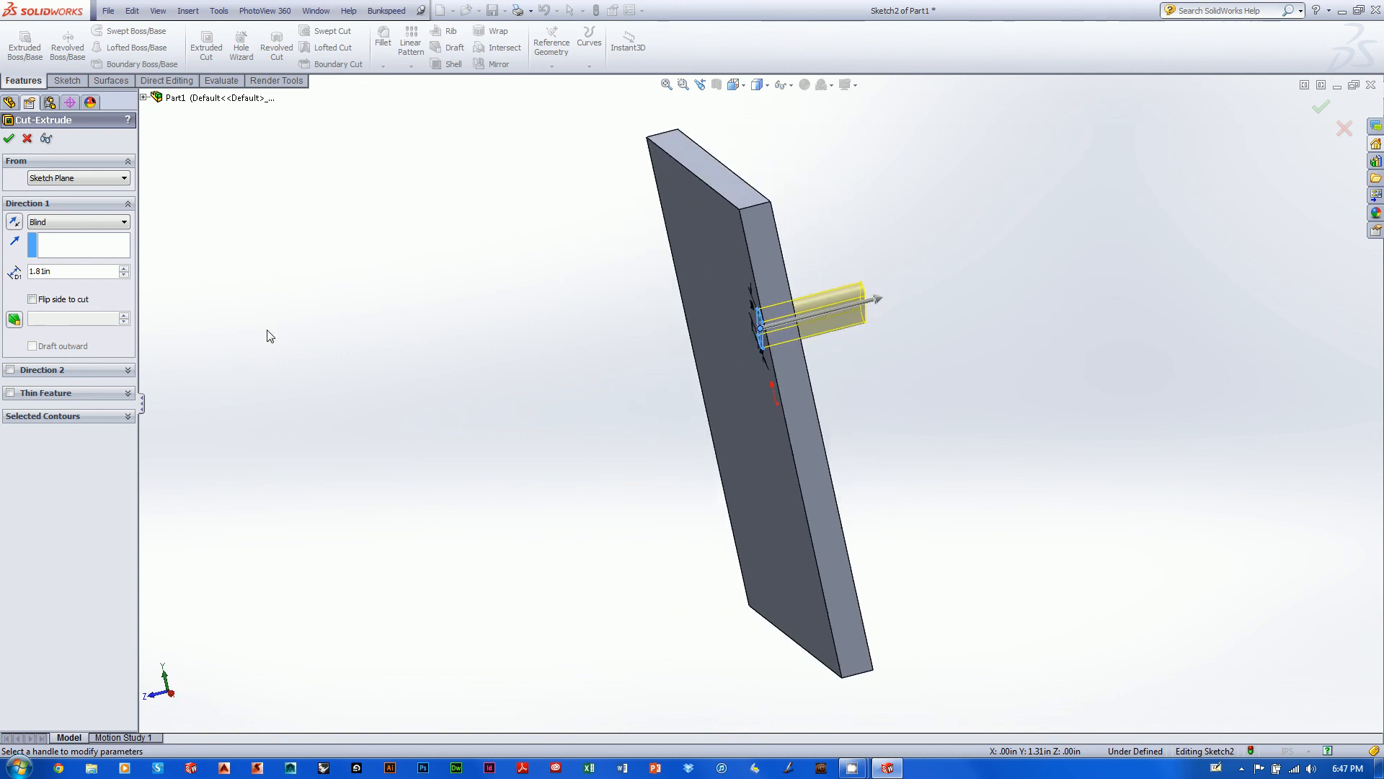
{"action": "left_click", "coordinate": [15, 221]}
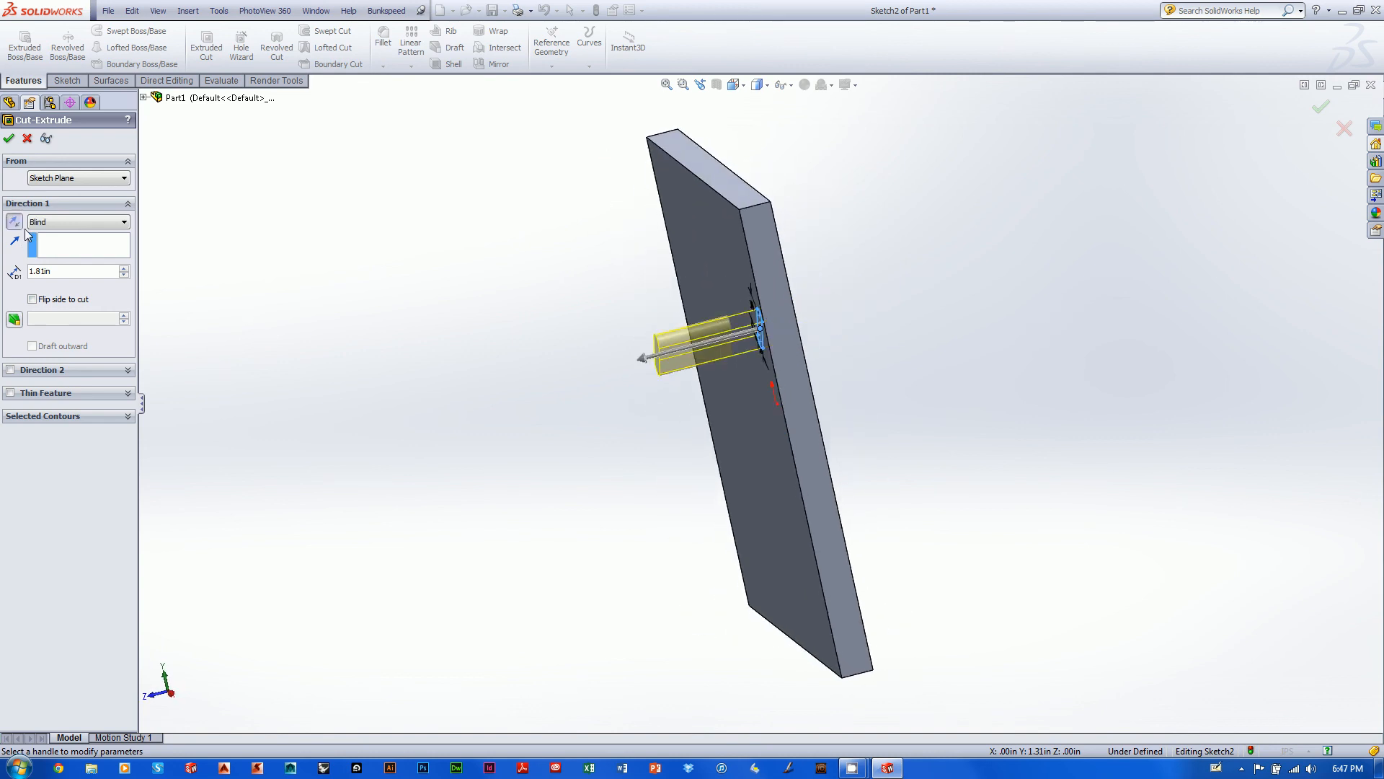
{"action": "left_click", "coordinate": [1320, 111]}
Examine the slot cut from several angles and check where Axis3 runs through the plate.
{"action": "middle_click_drag", "start_coordinate": [1076, 364], "coordinate": [1175, 288]}
{"action": "scroll", "coordinate": [1191, 279], "scroll_direction": "down", "scroll_amount": 3}
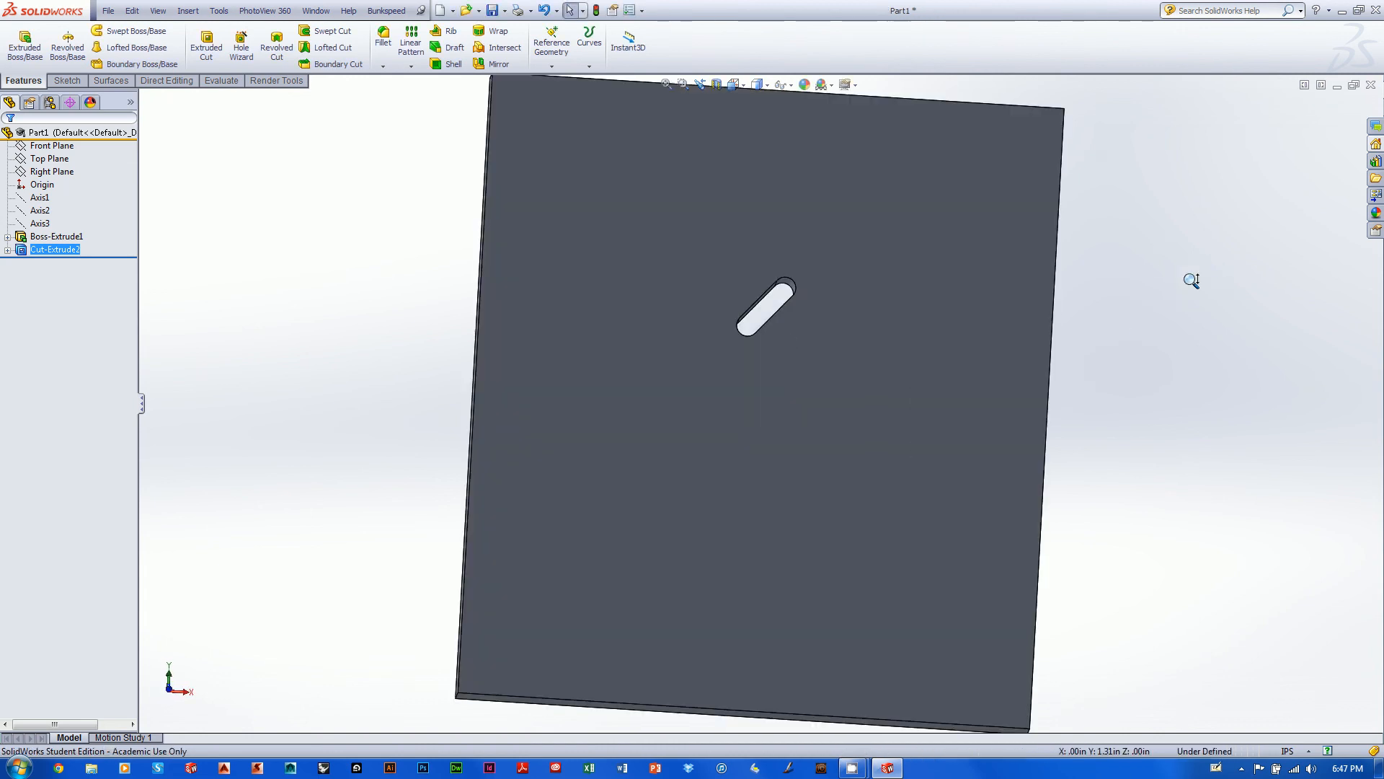
{"action": "scroll", "coordinate": [1191, 280], "scroll_direction": "up", "scroll_amount": 1}
{"action": "scroll", "coordinate": [1183, 288], "scroll_direction": "down", "scroll_amount": 1}
{"action": "scroll", "coordinate": [1183, 288], "scroll_direction": "up", "scroll_amount": 1}
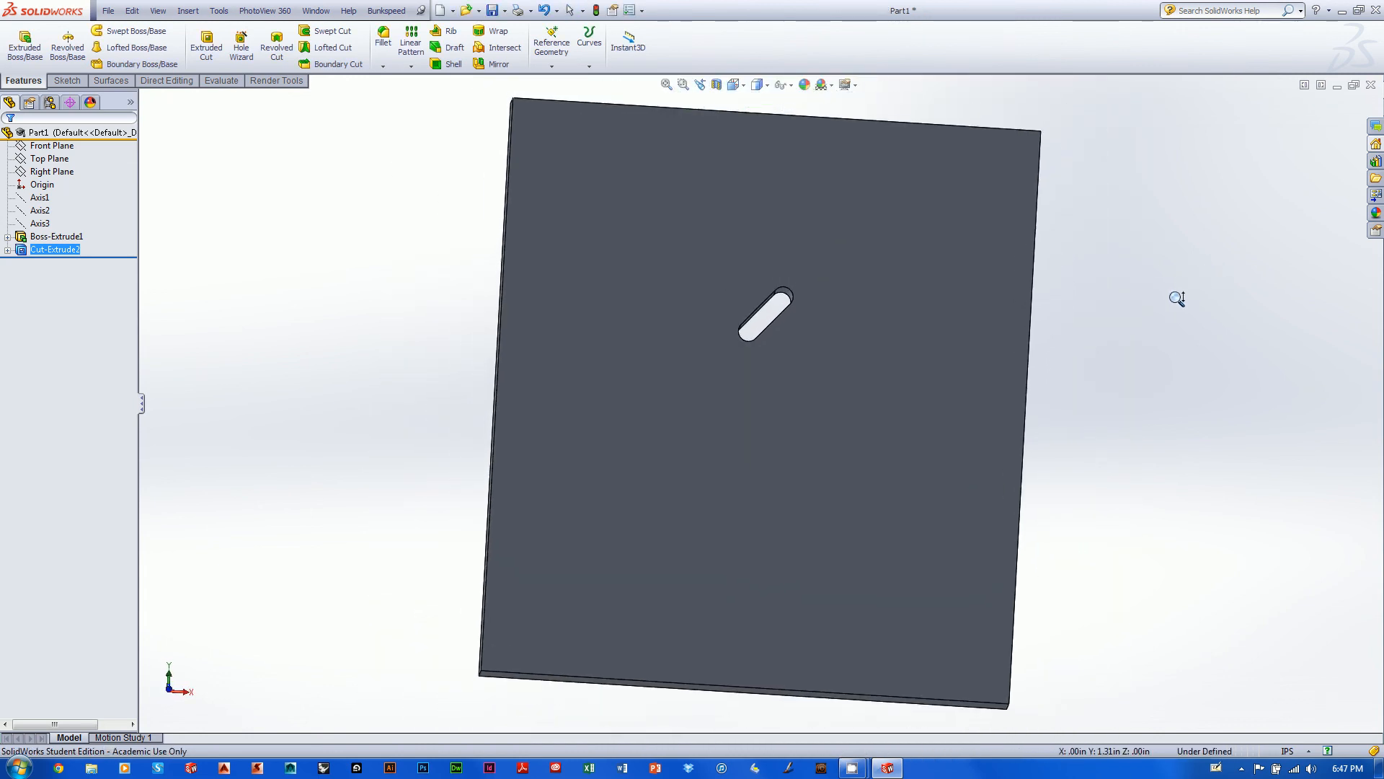
{"action": "mouse_move", "coordinate": [1178, 294]}
{"action": "middle_mouse_down"}
{"action": "mouse_move", "coordinate": [1239, 251]}
{"action": "mouse_move", "coordinate": [1218, 315]}
{"action": "mouse_move", "coordinate": [1228, 312]}
{"action": "mouse_move", "coordinate": [1191, 297]}
{"action": "middle_mouse_up"}
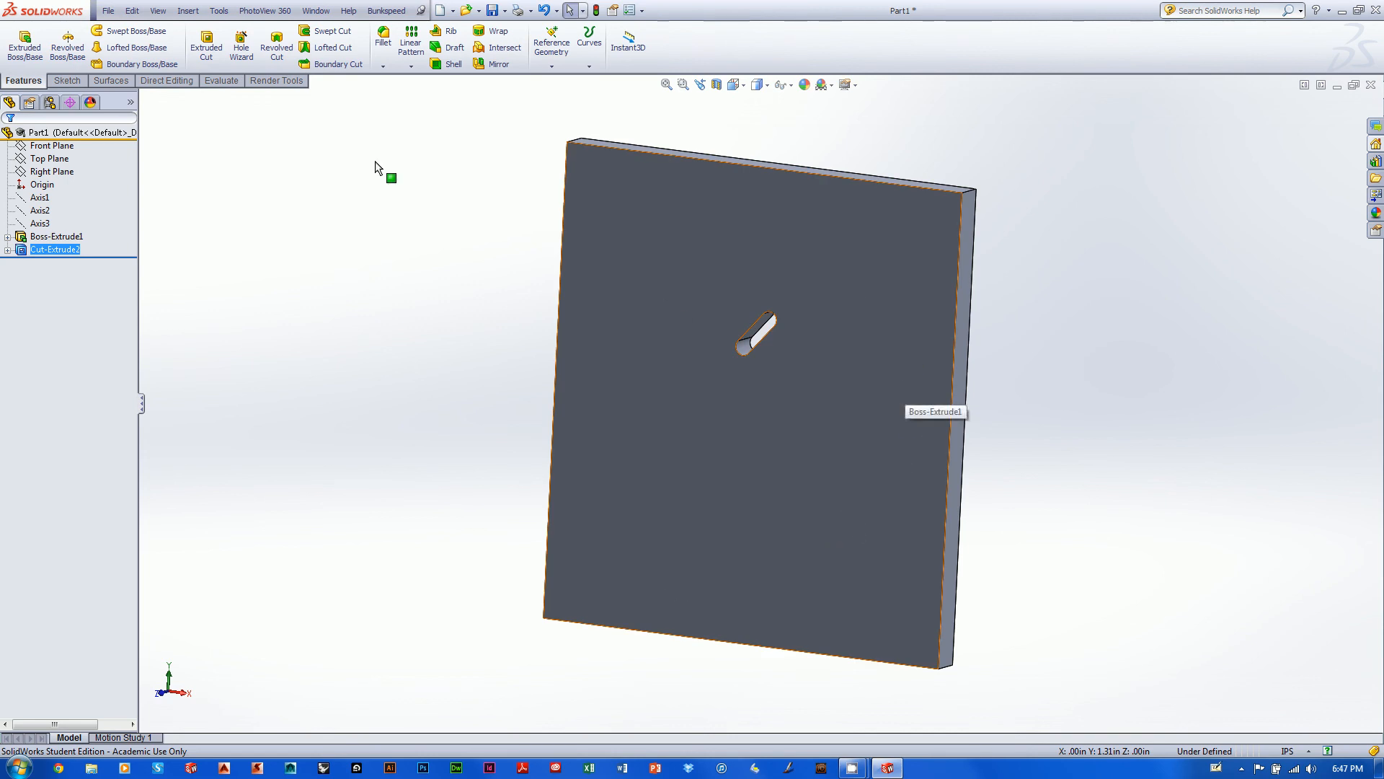
{"action": "left_click", "coordinate": [41, 228]}
{"action": "middle_click_drag", "start_coordinate": [389, 303], "coordinate": [435, 315]}
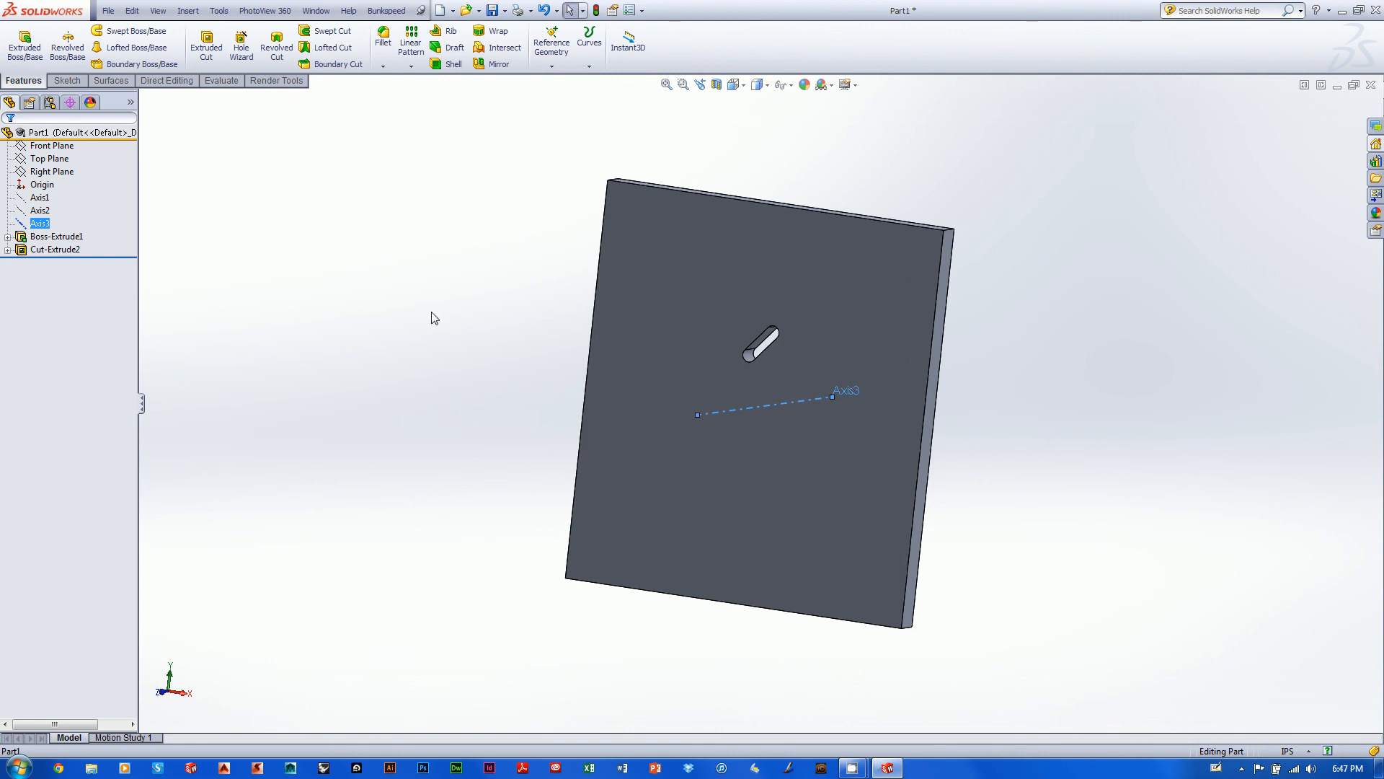
{"action": "left_click", "coordinate": [367, 317]}
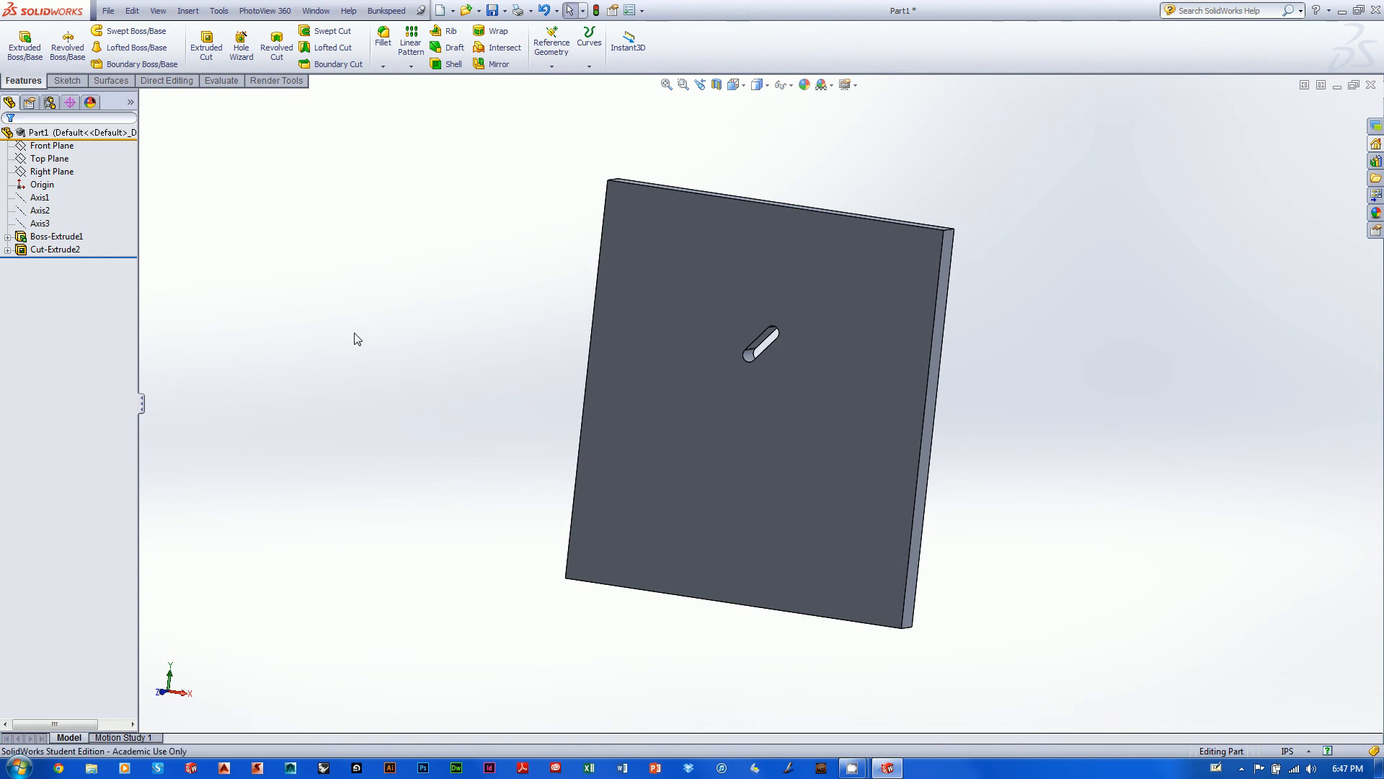
Start a Circular Pattern with Axis3 as the rotation axis and place its spacing callout beside the plate.
{"action": "left_click", "coordinate": [412, 66]}
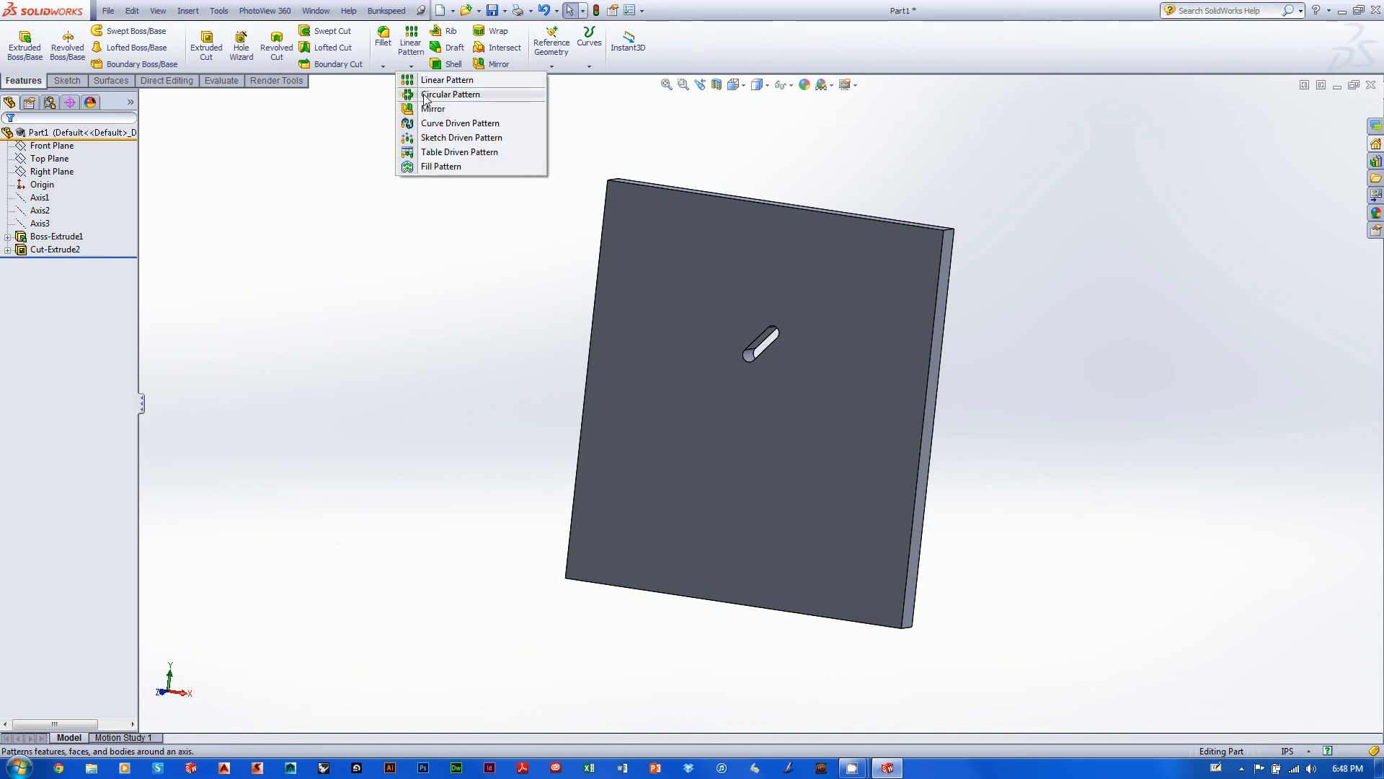
{"action": "left_click", "coordinate": [426, 96]}
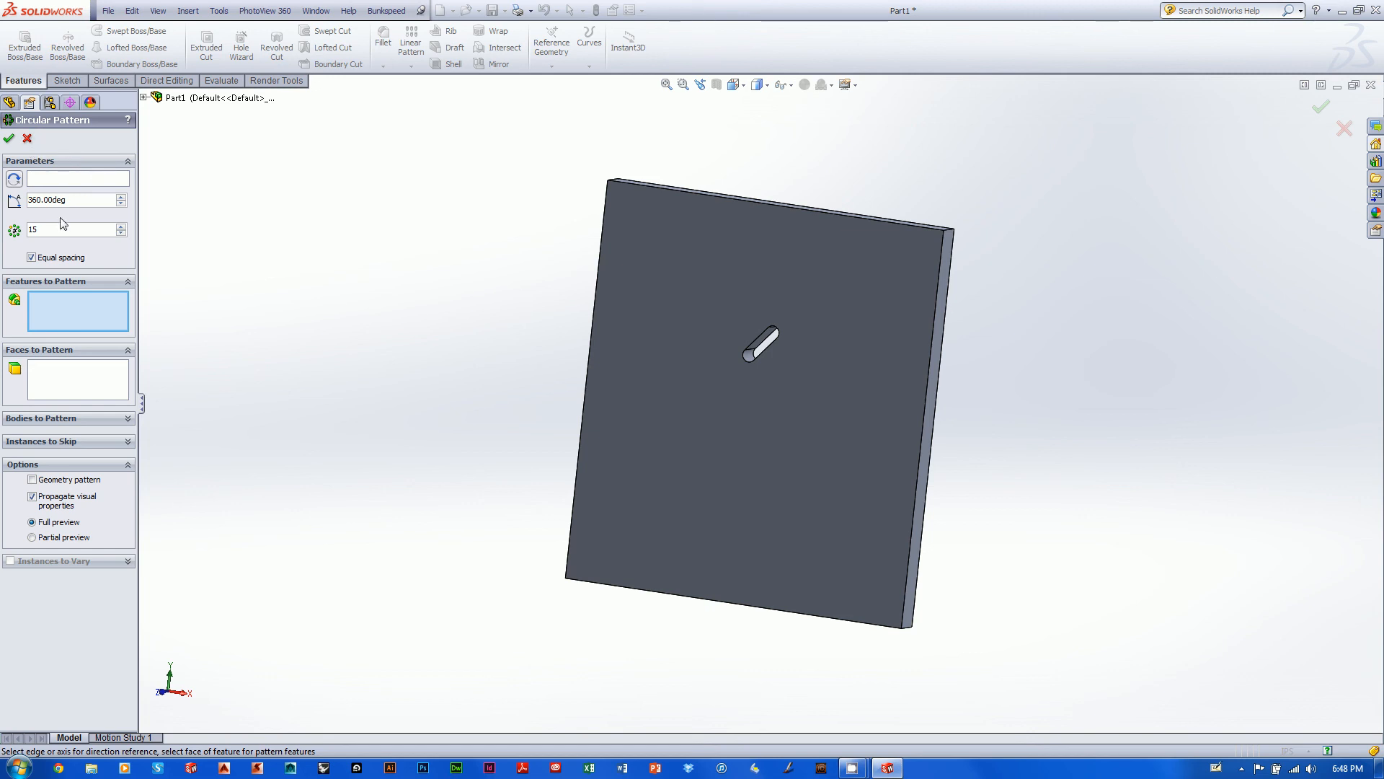
{"action": "left_click", "coordinate": [92, 179]}
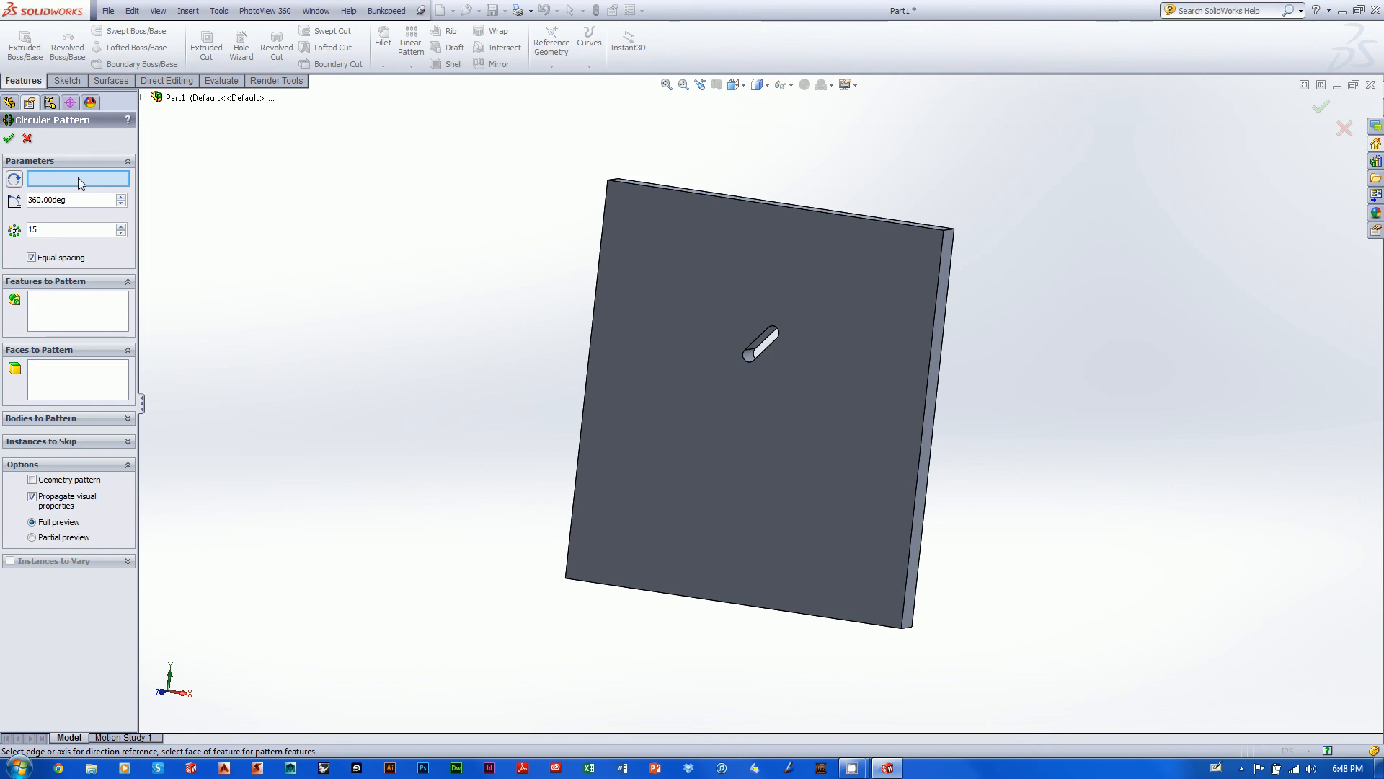
{"action": "left_click", "coordinate": [143, 97]}
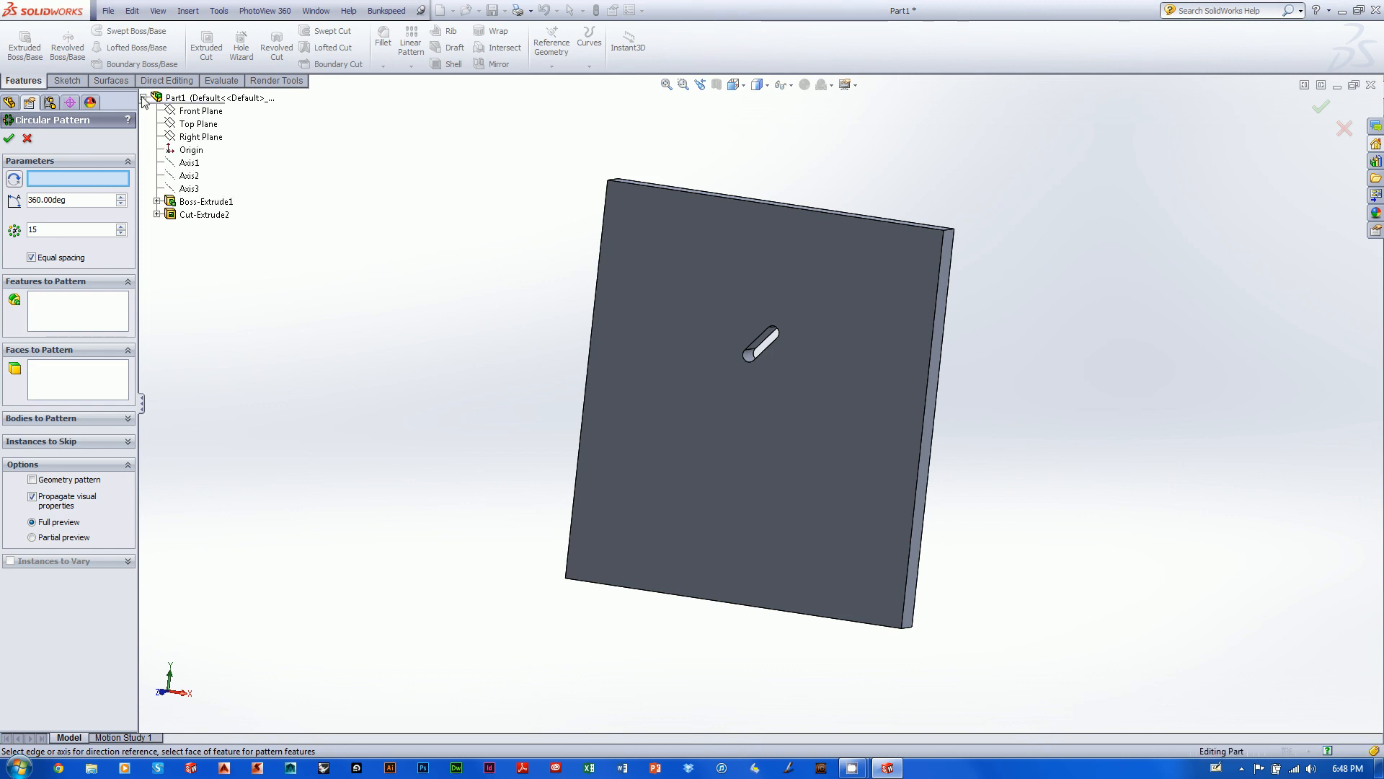
{"action": "left_click", "coordinate": [187, 191]}
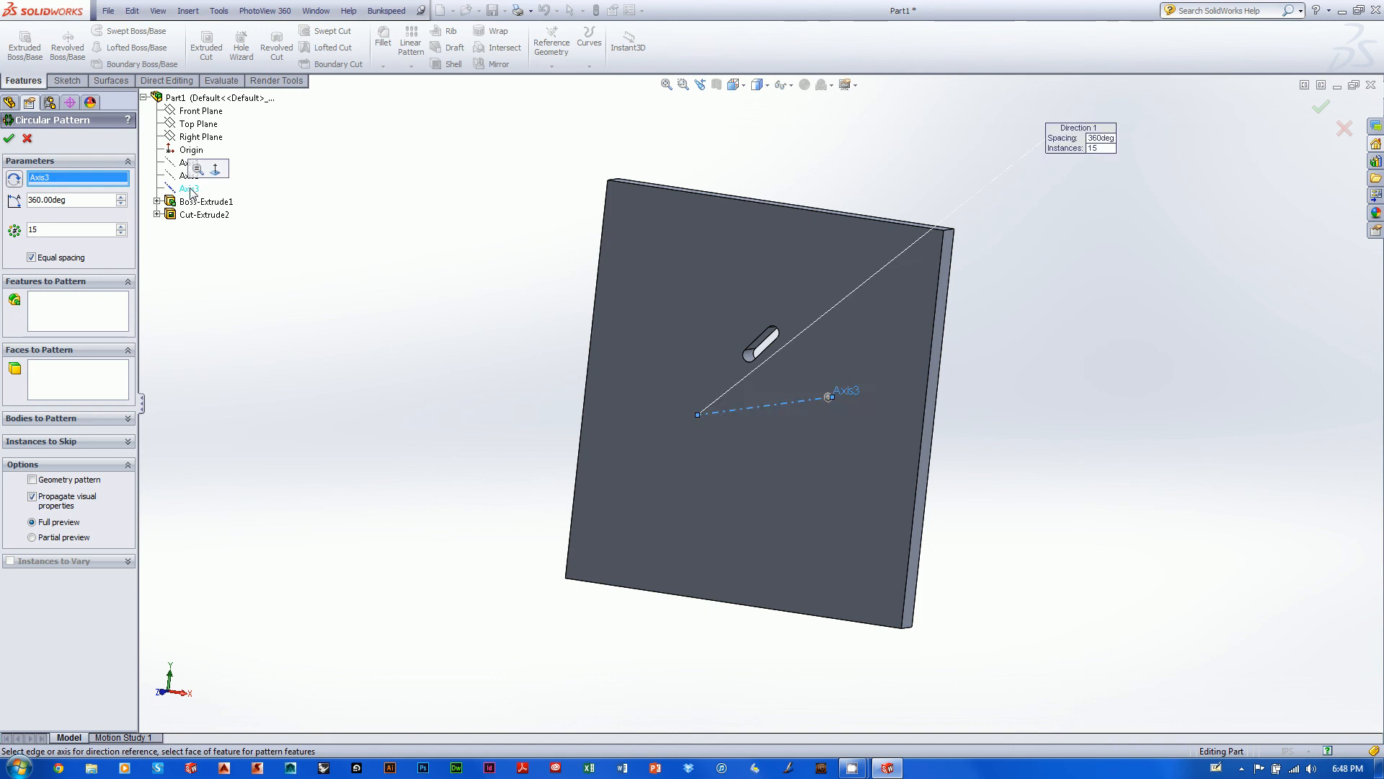
{"action": "left_click_drag", "start_coordinate": [1070, 144], "coordinate": [432, 258]}
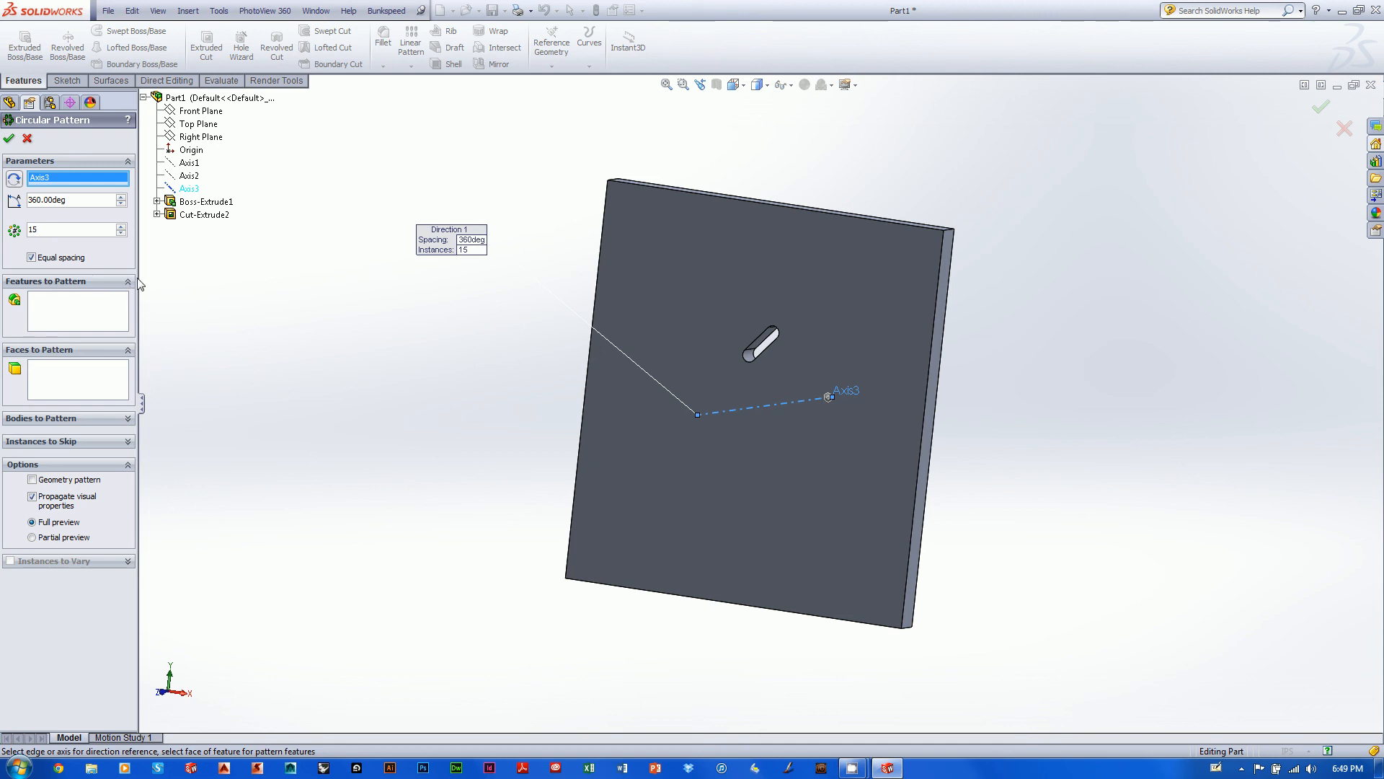
Add the slot cut Cut-Extrude2 as the feature to pattern and review the axis, angle and instance count settings.
{"action": "left_click", "coordinate": [72, 307]}
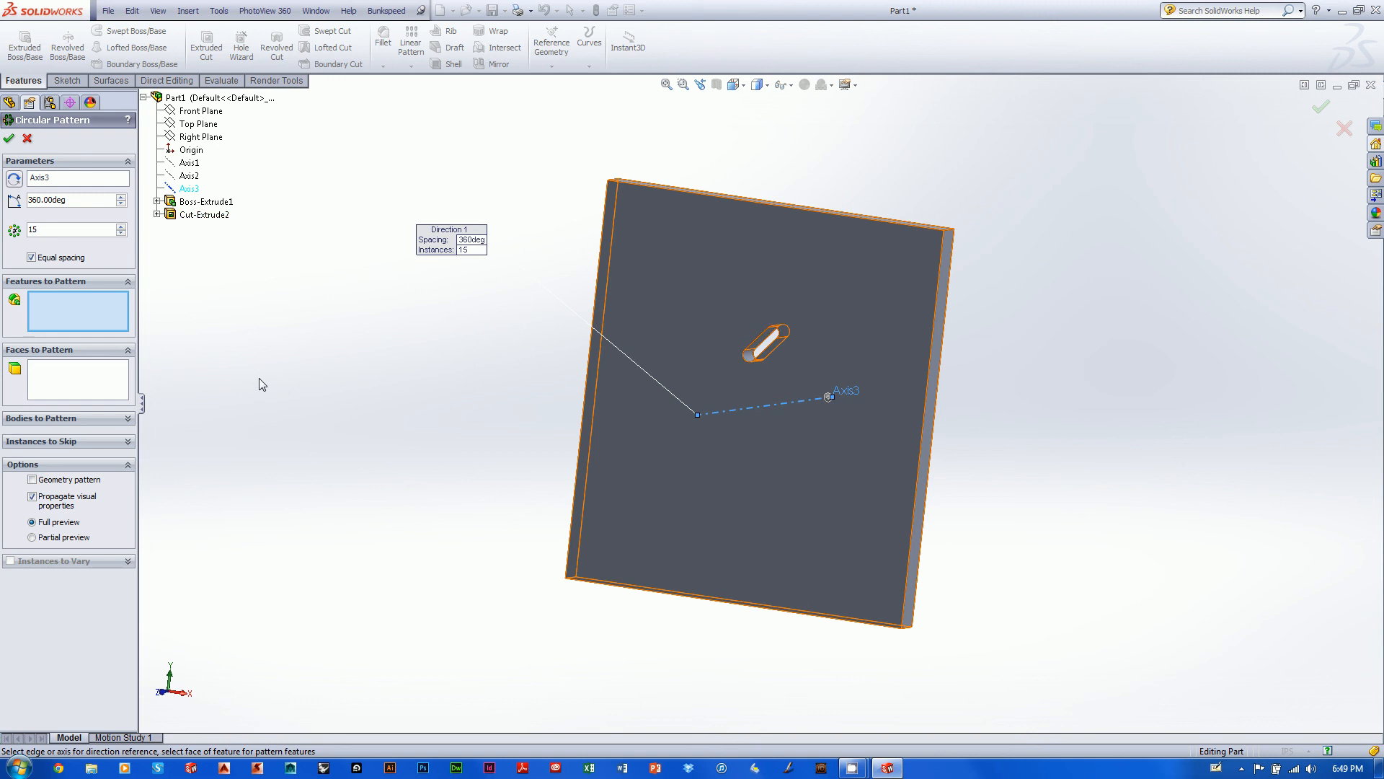
{"action": "left_click", "coordinate": [203, 216]}
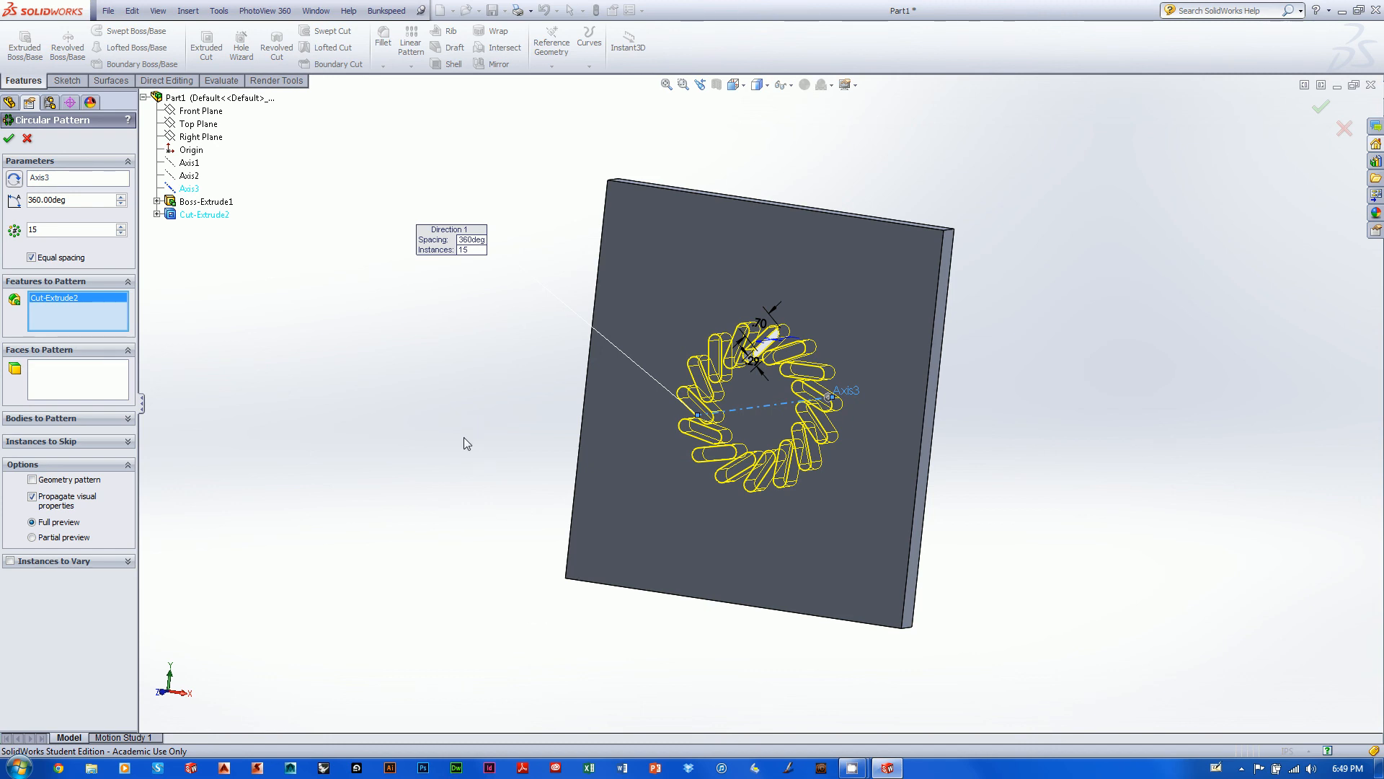
{"action": "left_click_drag", "start_coordinate": [76, 228], "coordinate": [2, 232]}
{"action": "left_click_drag", "start_coordinate": [72, 200], "coordinate": [15, 209]}
{"action": "left_click", "coordinate": [66, 181]}
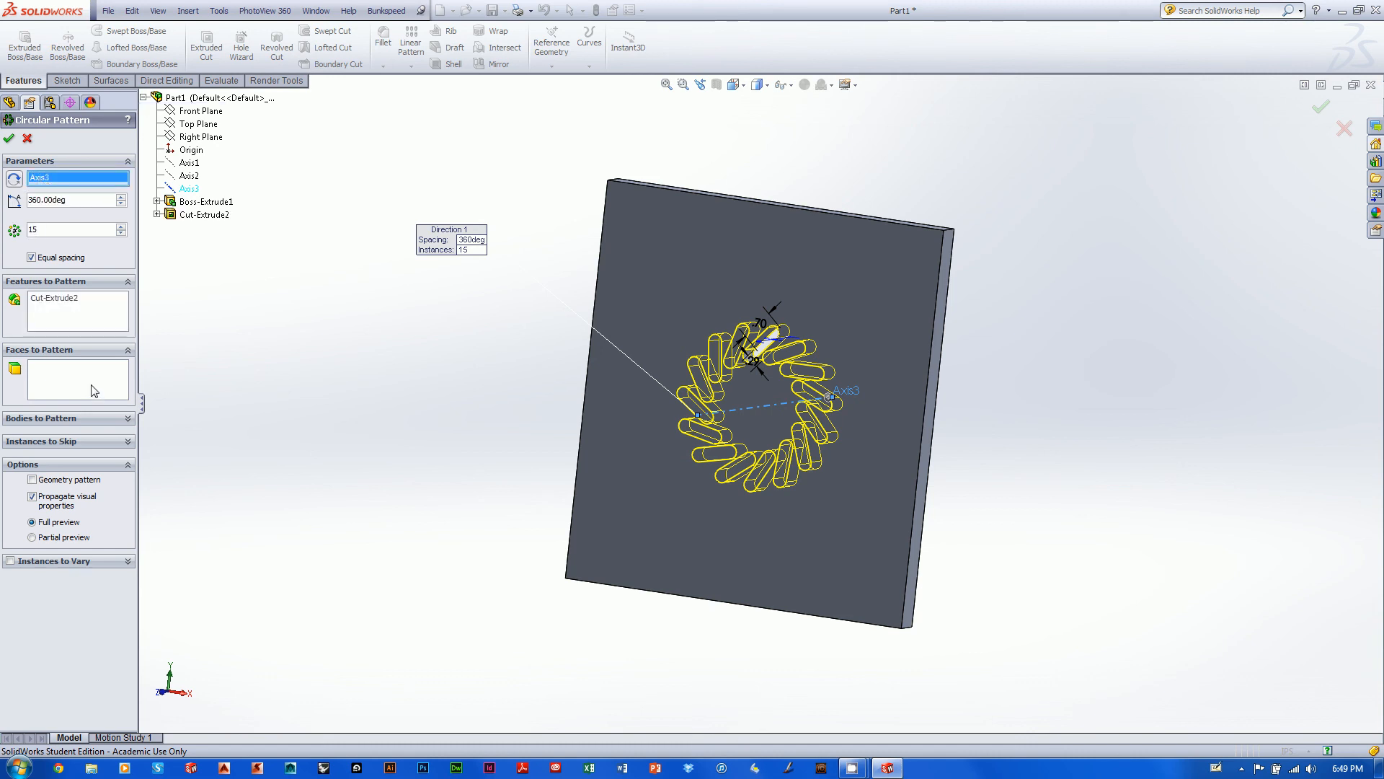
{"action": "middle_click_drag", "start_coordinate": [426, 463], "coordinate": [396, 483]}
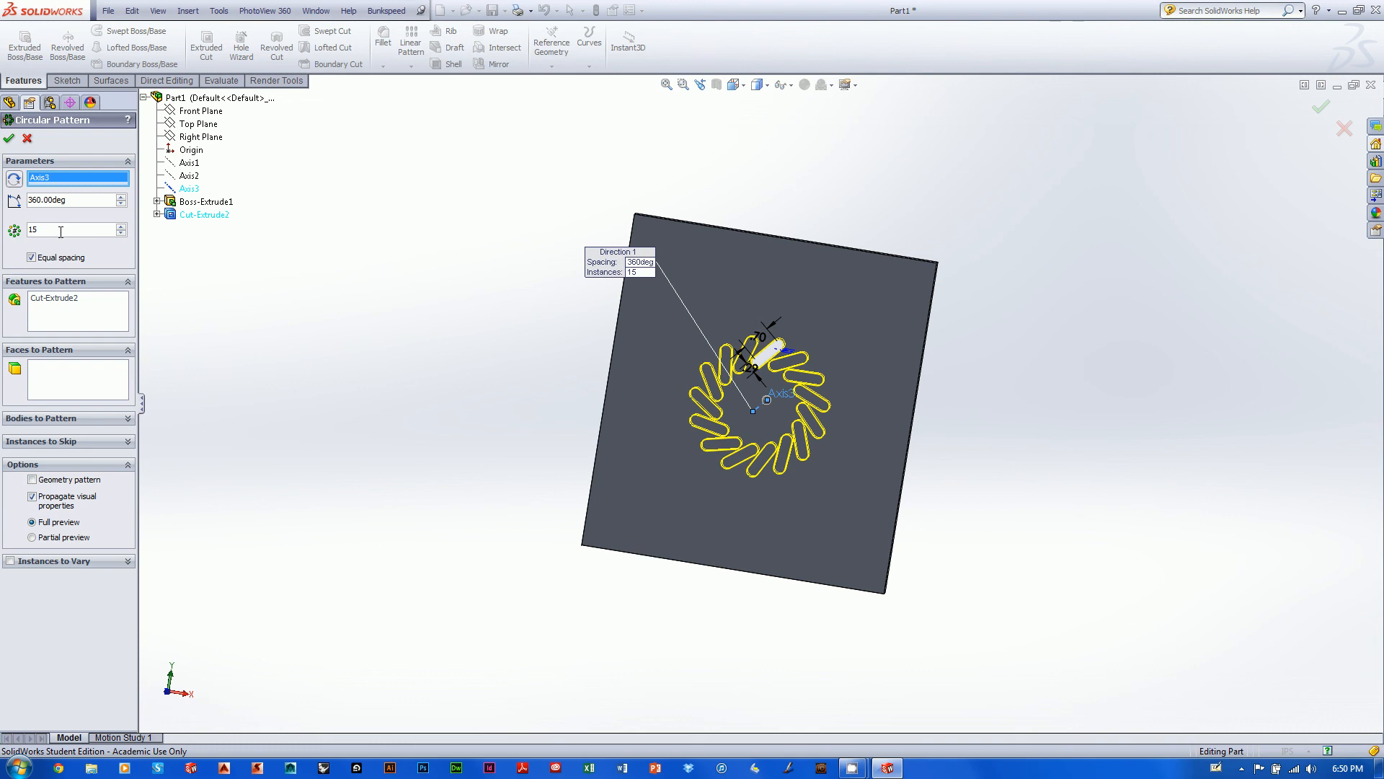
Lower the circular pattern's instance count to 9 to preview a sparser ring of slots.
{"action": "left_click", "coordinate": [121, 235]}
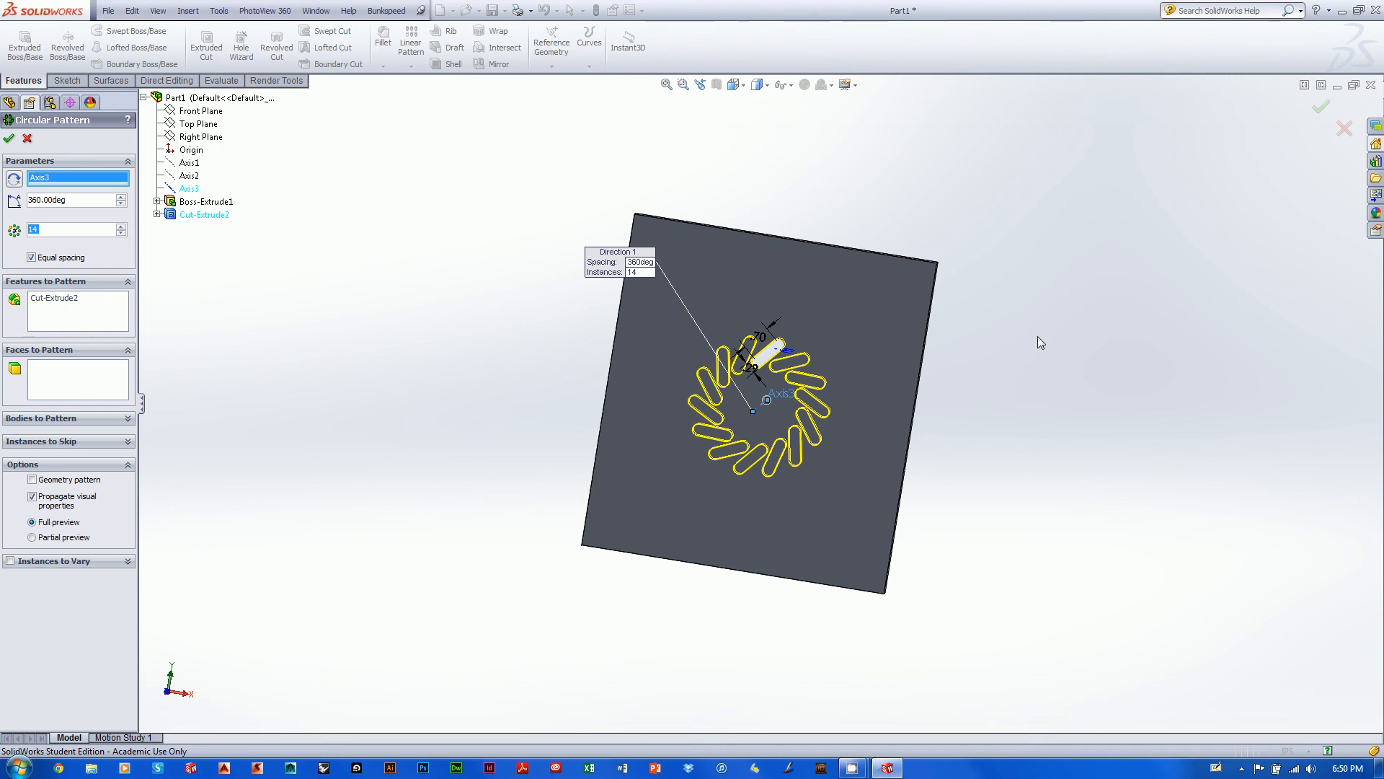
{"action": "mouse_move", "coordinate": [1037, 336]}
{"action": "middle_mouse_down"}
{"action": "mouse_move", "coordinate": [1007, 367]}
{"action": "mouse_move", "coordinate": [1018, 353]}
{"action": "middle_mouse_up"}
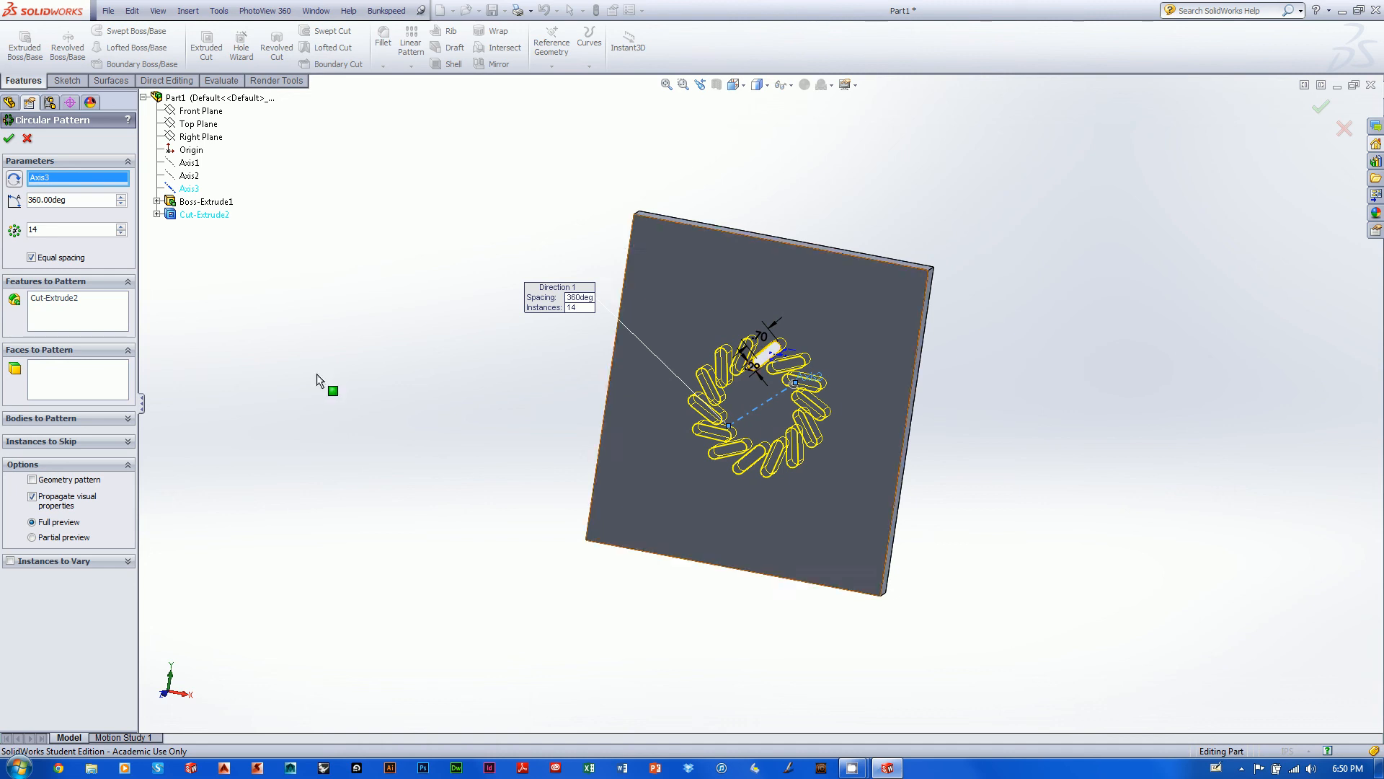
{"action": "left_click", "coordinate": [121, 233]}
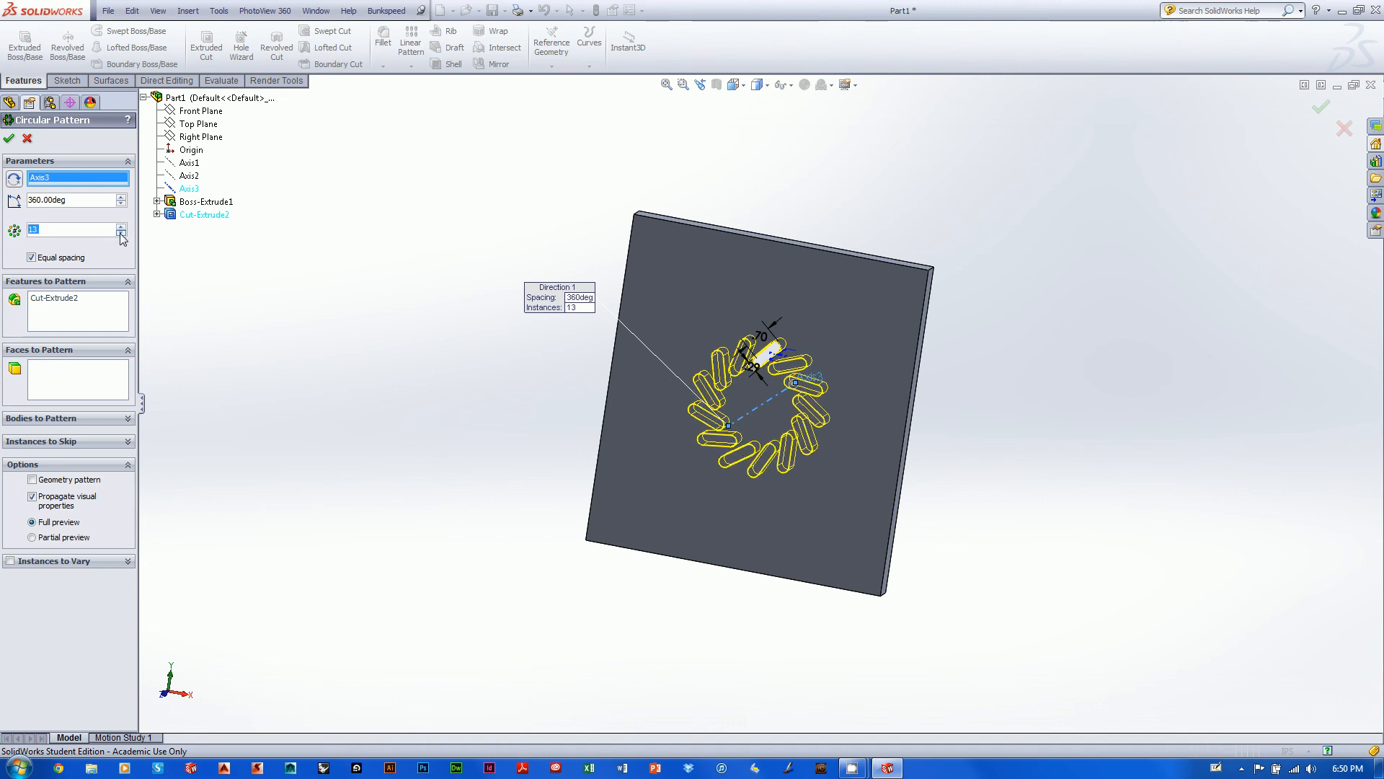
{"action": "left_click", "coordinate": [121, 233]}
{"action": "left_click", "coordinate": [121, 233]}
{"action": "left_click", "coordinate": [121, 233]}
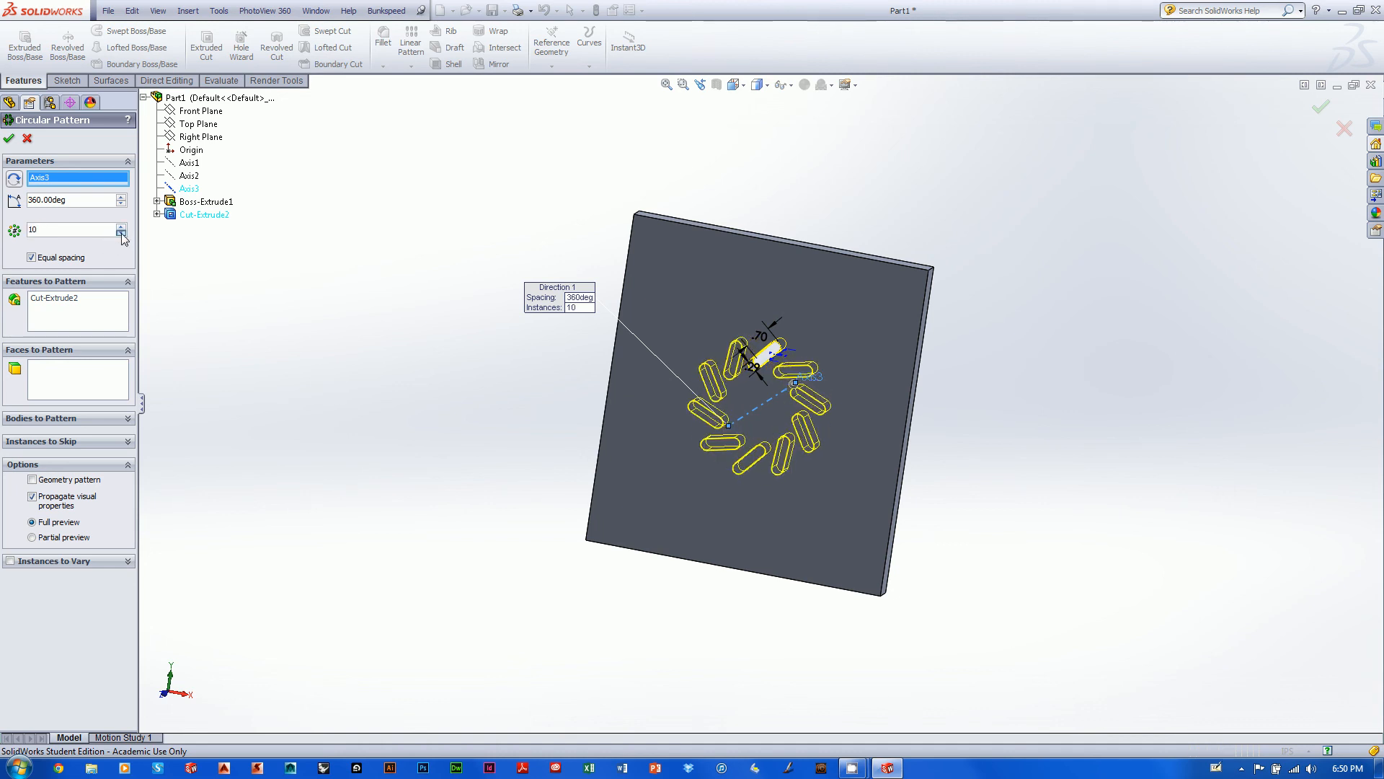
{"action": "left_click", "coordinate": [122, 233]}
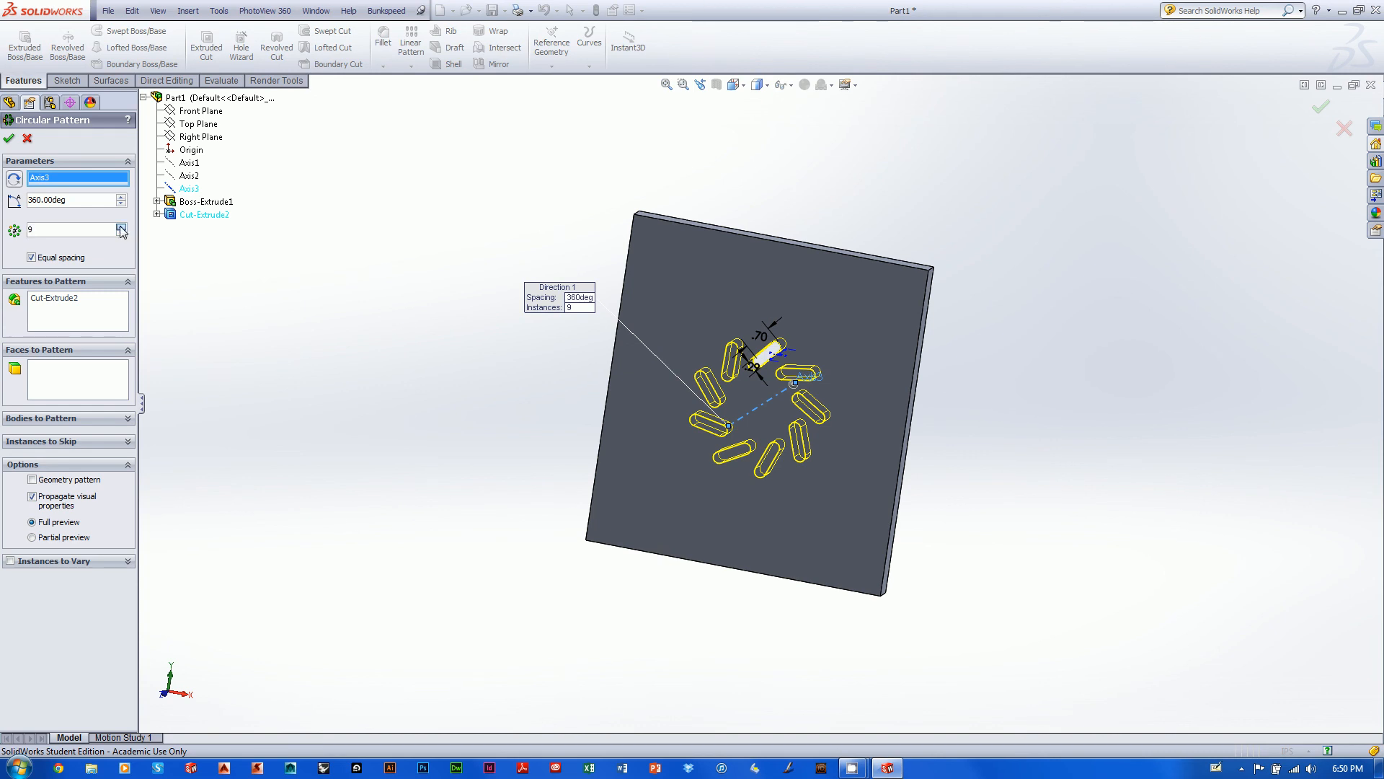
Raise the pattern's instance count to 14, and reduce it to 12.
{"action": "left_click", "coordinate": [120, 226]}
{"action": "left_click", "coordinate": [120, 226]}
{"action": "left_click", "coordinate": [120, 226]}
{"action": "left_click", "coordinate": [120, 227]}
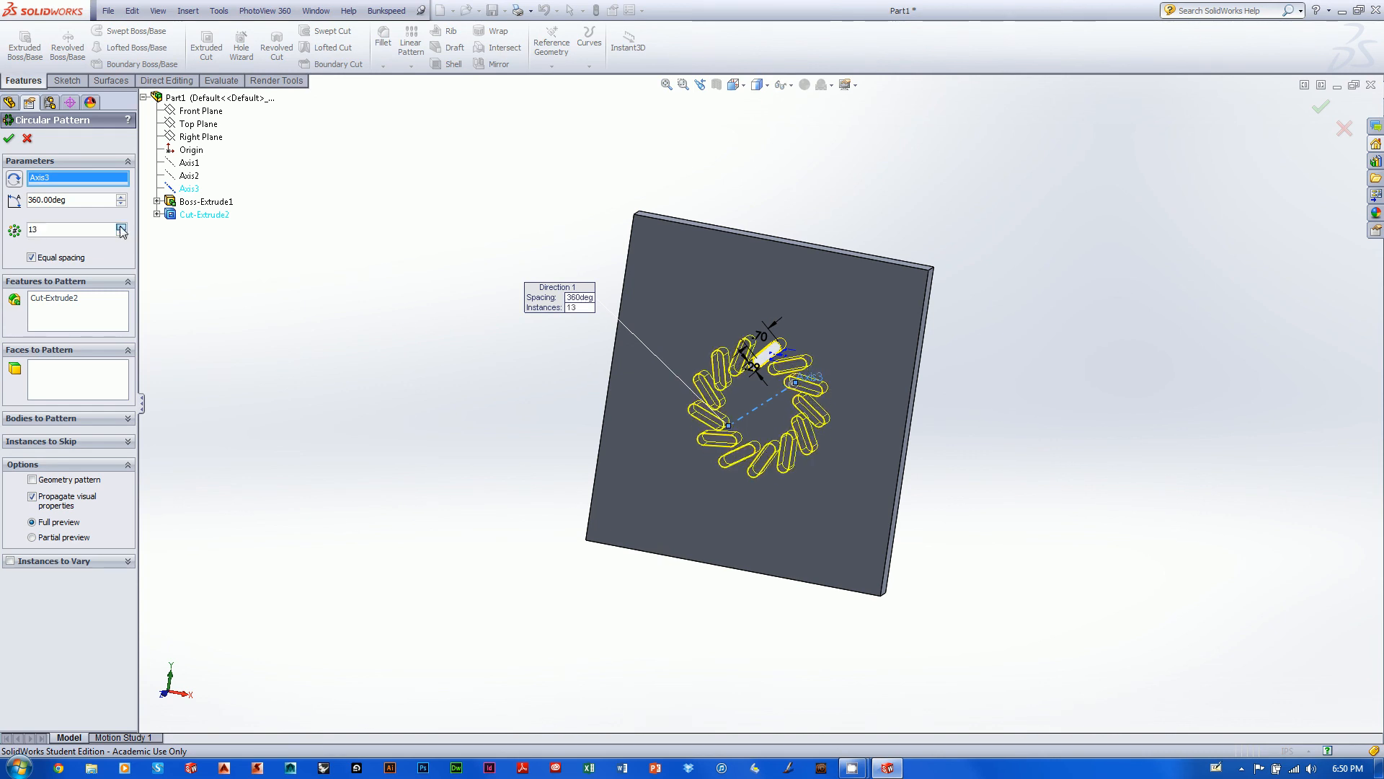
{"action": "left_click", "coordinate": [120, 226]}
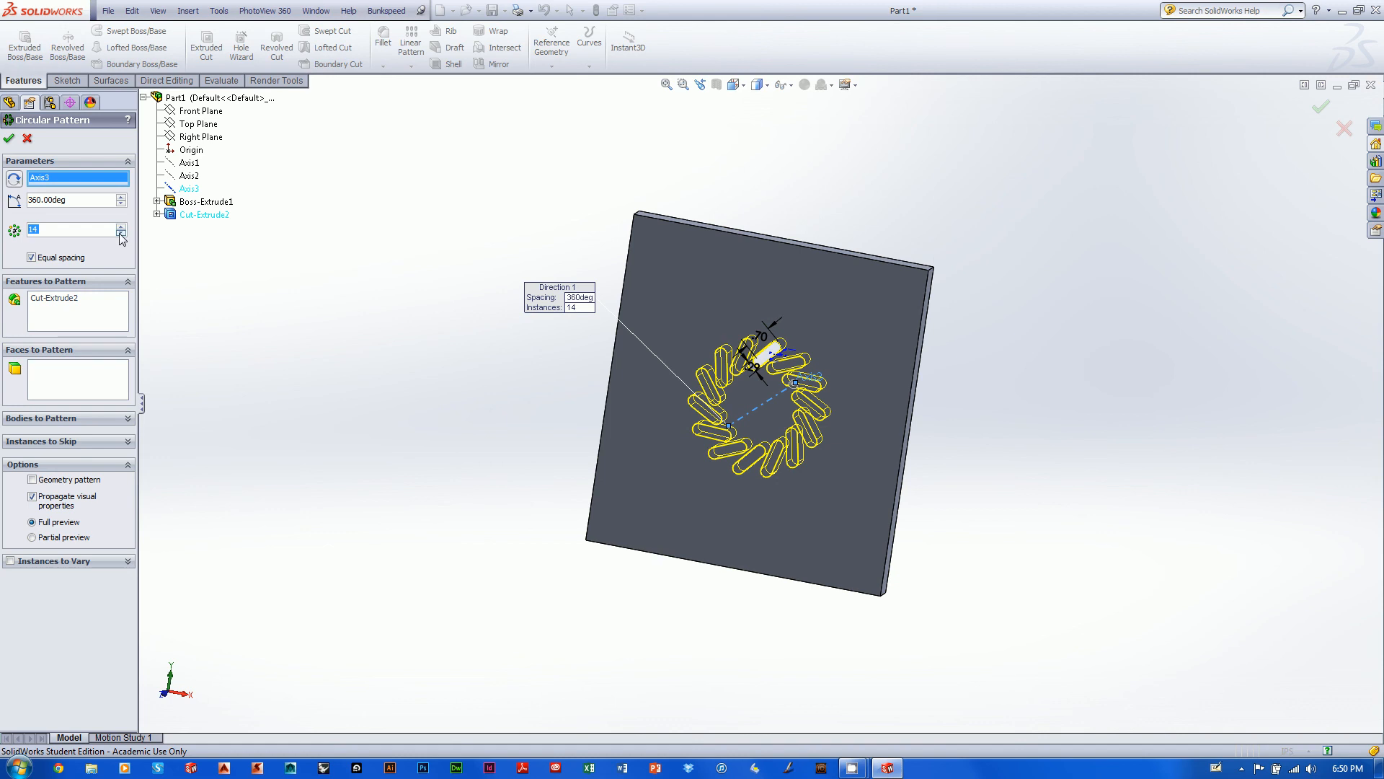
{"action": "left_click", "coordinate": [120, 233]}
{"action": "left_click", "coordinate": [120, 233]}
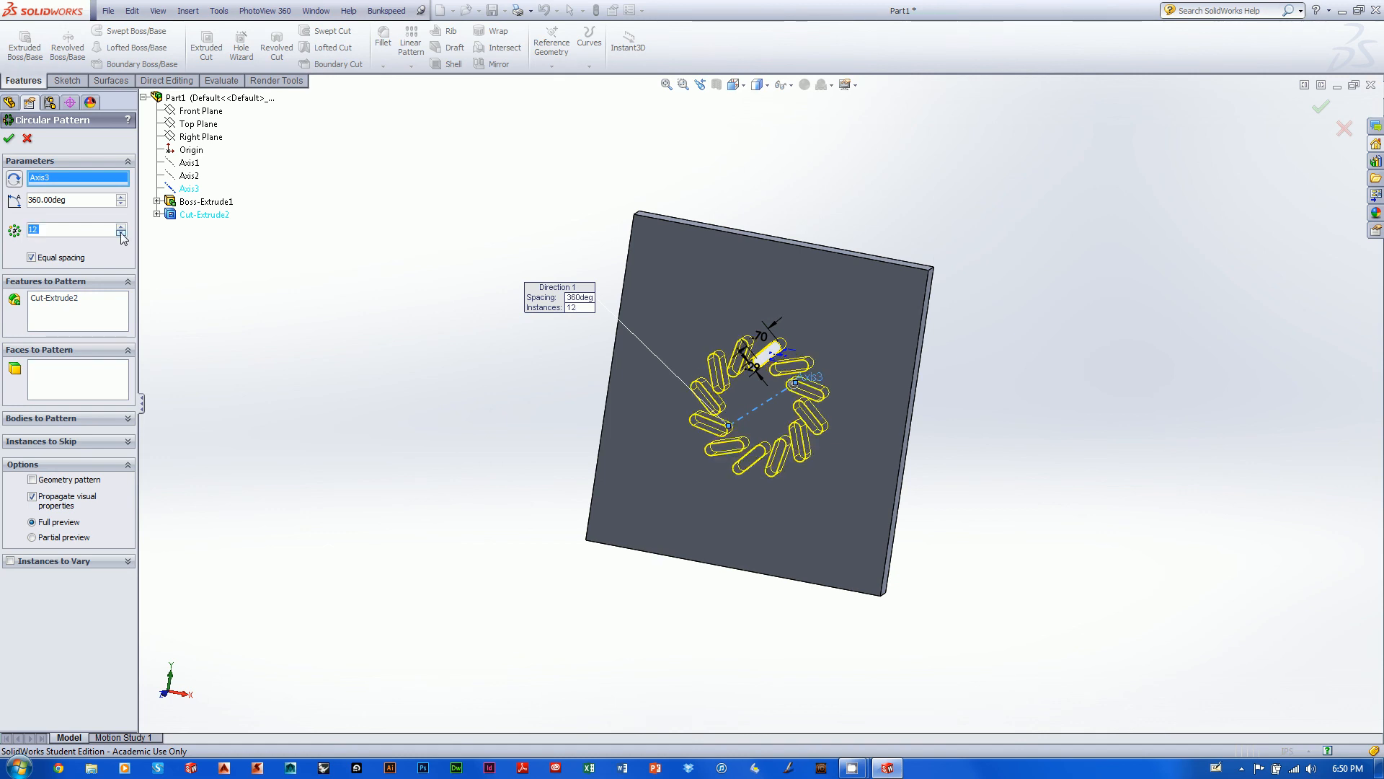
Try a pattern of 17 slot instances, and return the instance count to 15.
{"action": "left_click", "coordinate": [121, 227]}
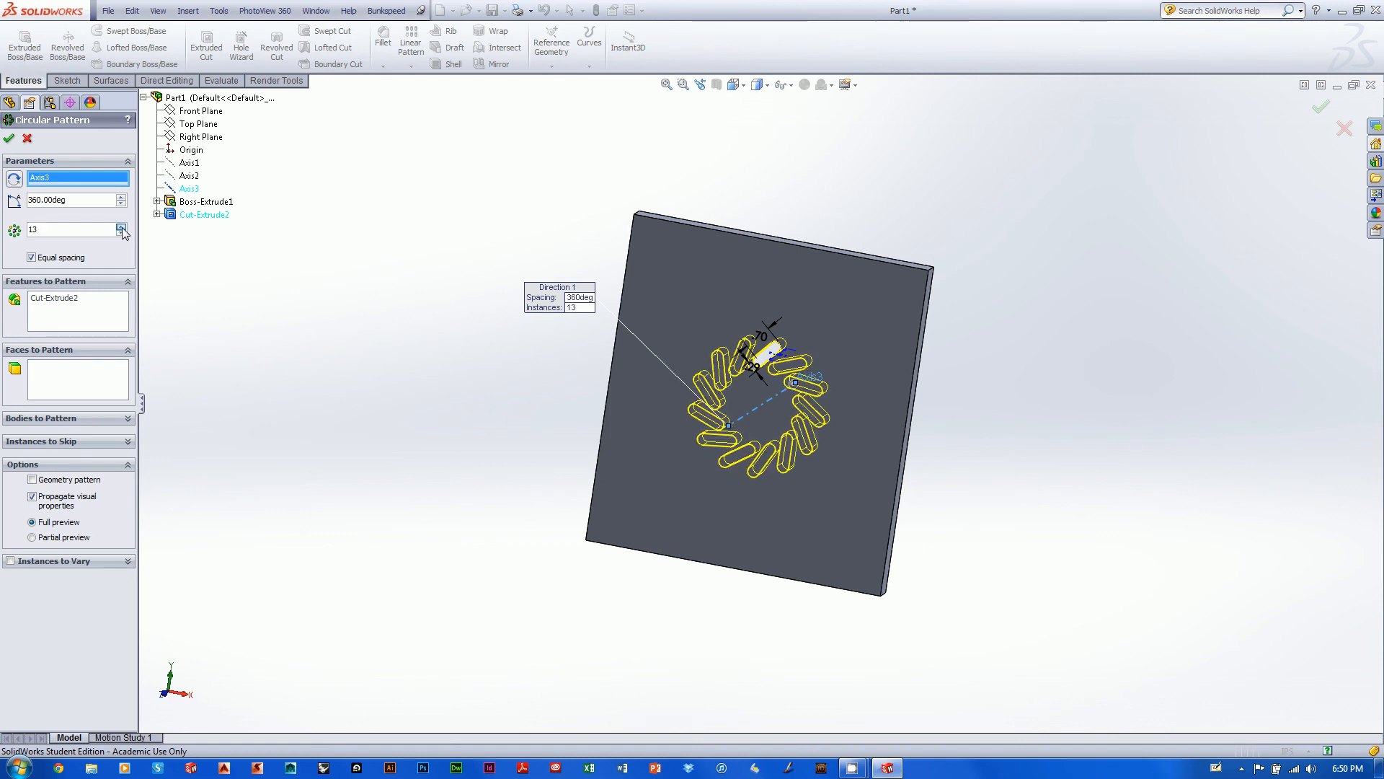
{"action": "left_click", "coordinate": [121, 226]}
{"action": "left_click", "coordinate": [121, 227]}
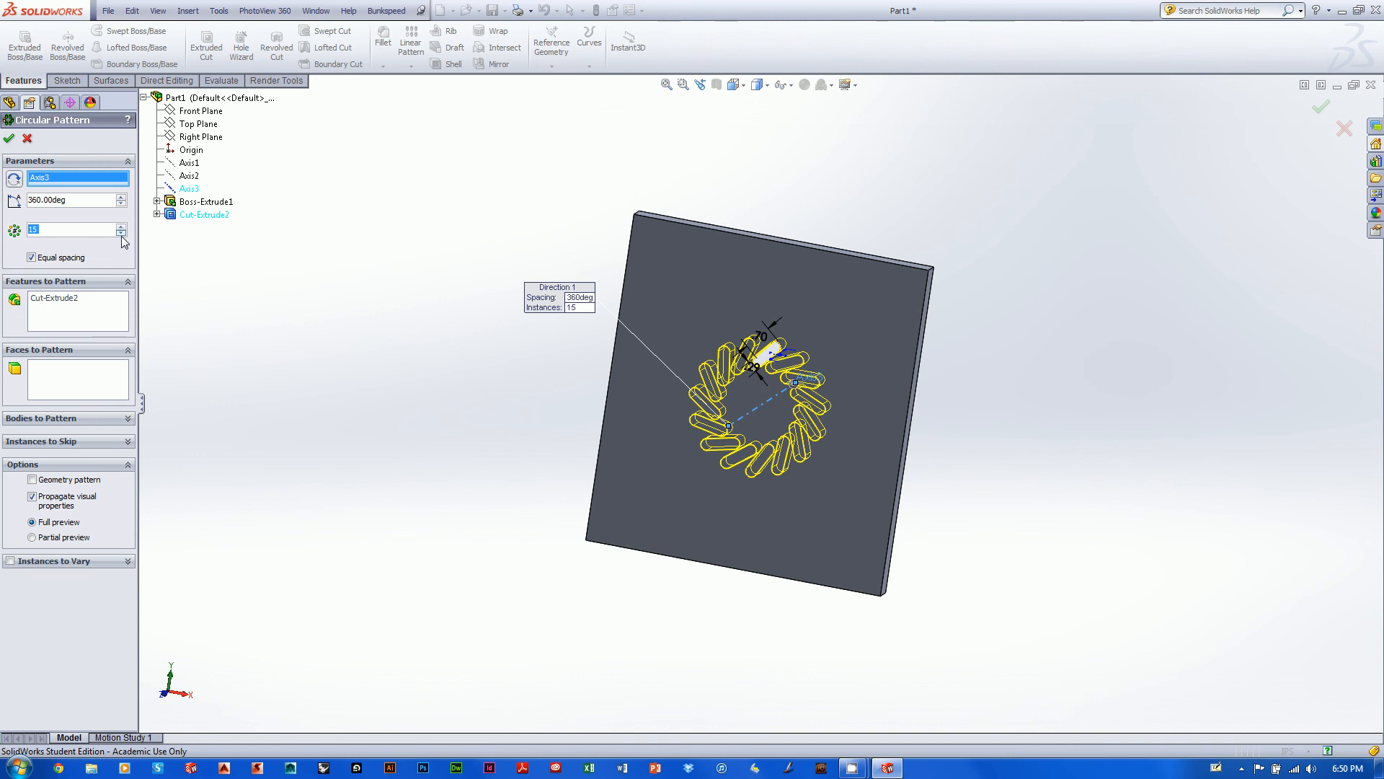
{"action": "left_click", "coordinate": [121, 226]}
{"action": "left_click", "coordinate": [121, 226]}
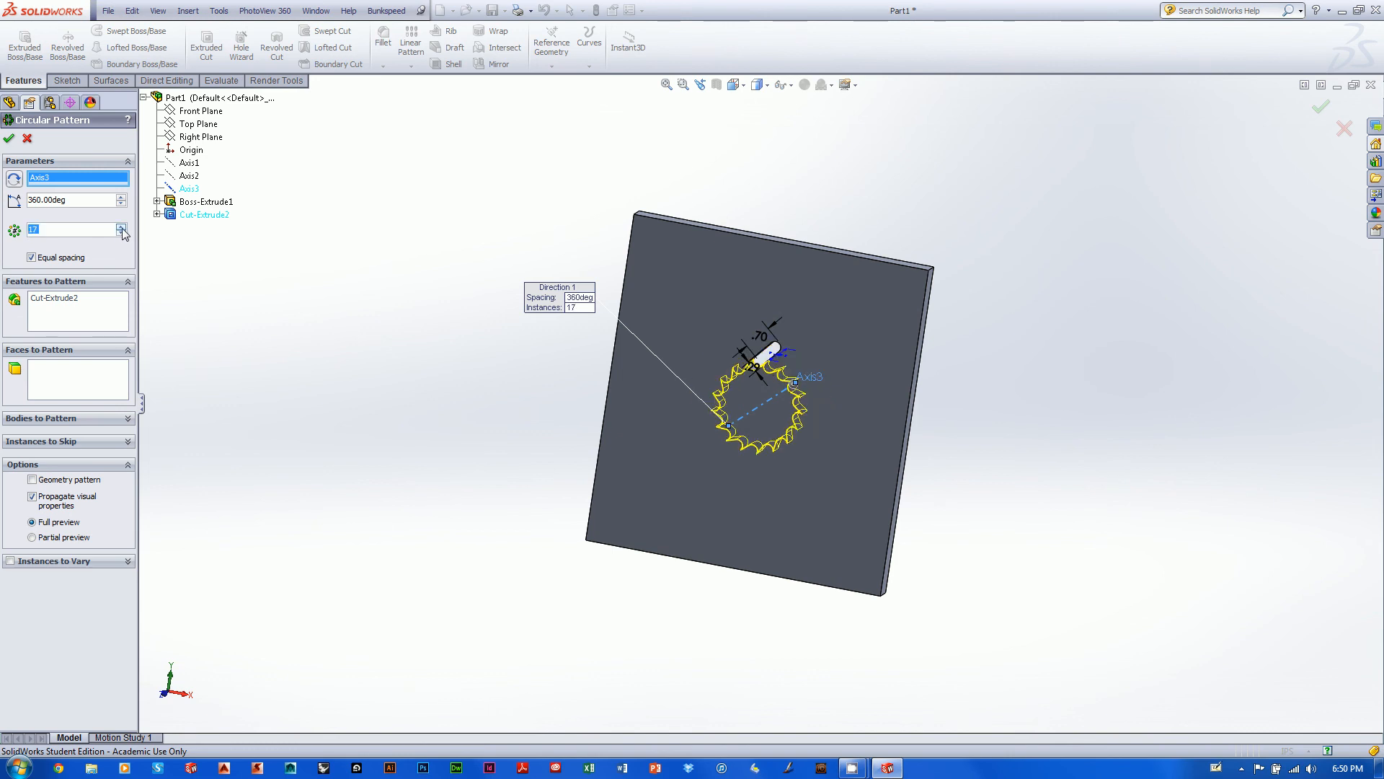
{"action": "left_click", "coordinate": [121, 233]}
{"action": "left_click", "coordinate": [121, 233]}
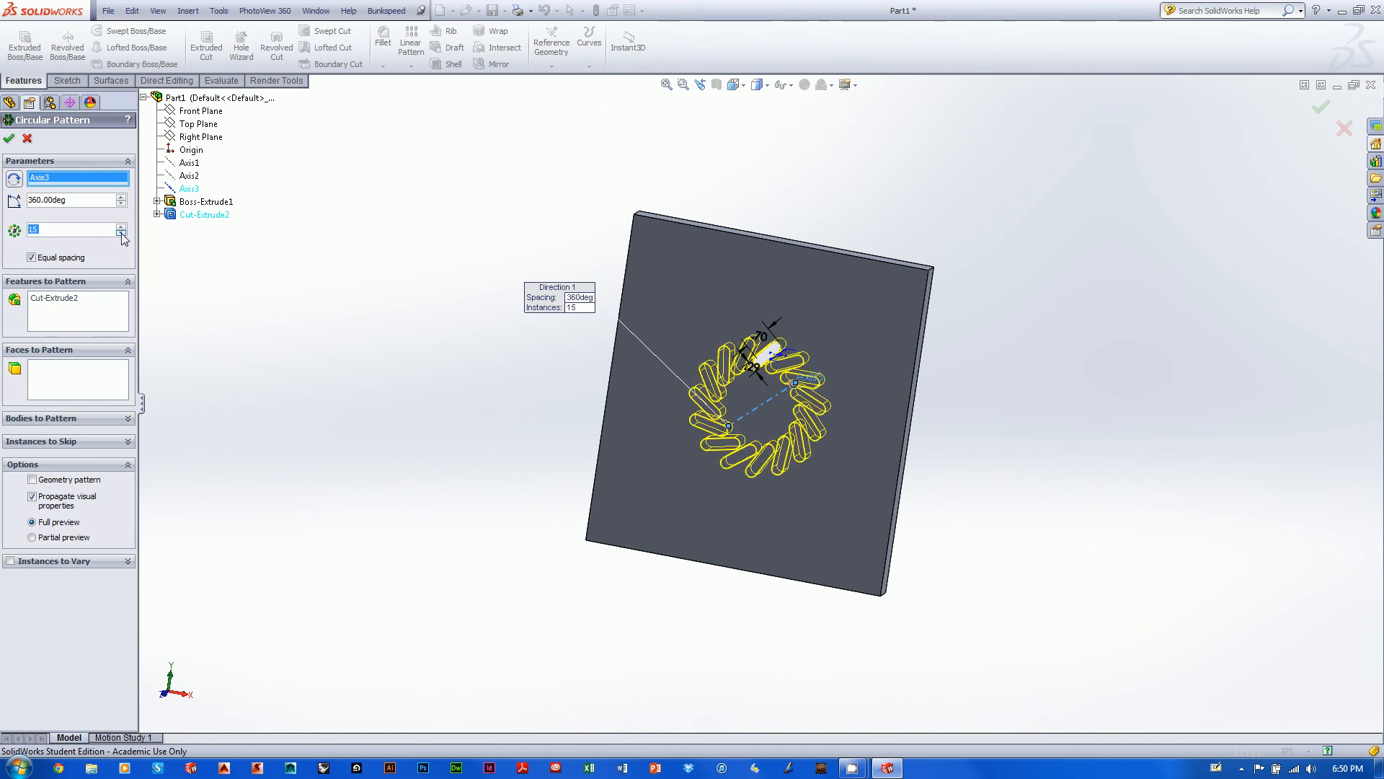
Set the circular pattern to 13 slot instances, equally spaced over 360 degrees, and create it.
{"action": "left_click", "coordinate": [122, 233]}
{"action": "left_click", "coordinate": [121, 233]}
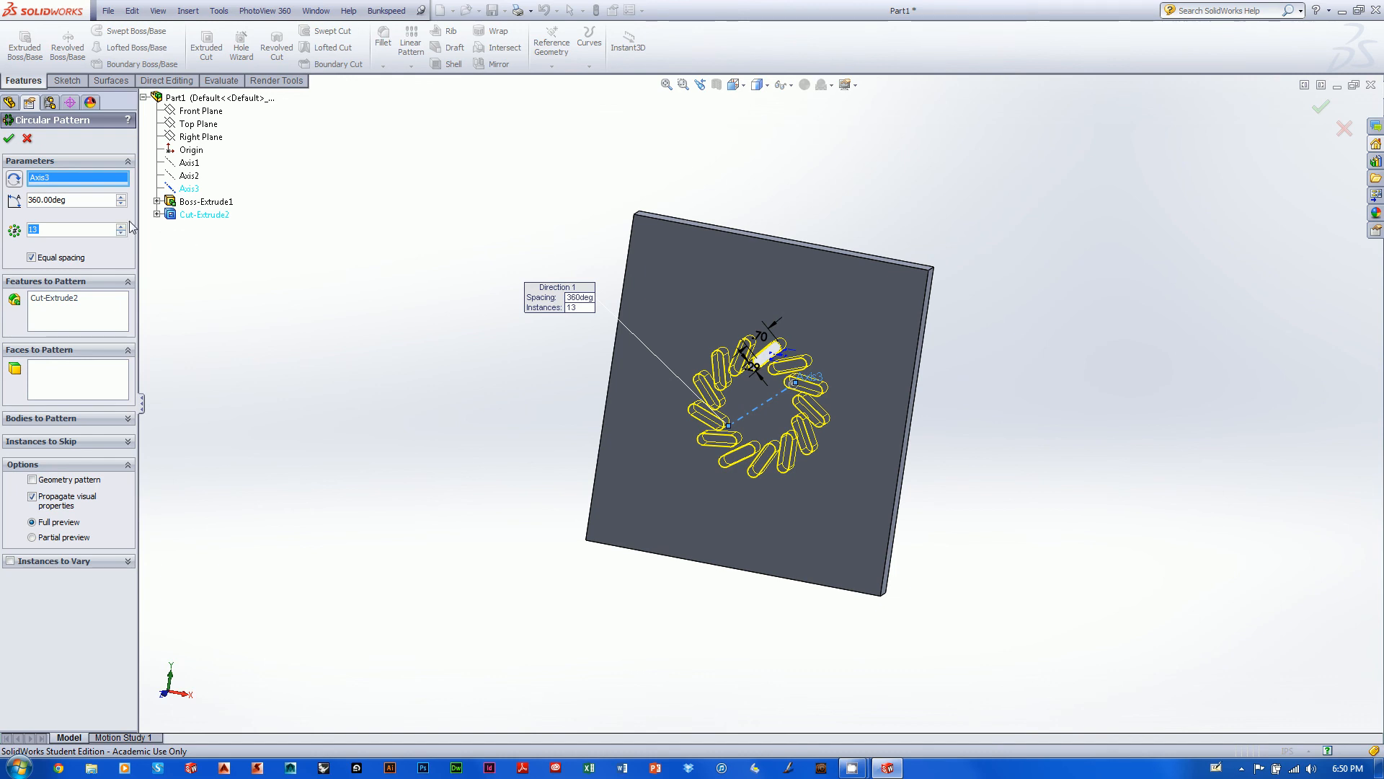
{"action": "left_click", "coordinate": [32, 258]}
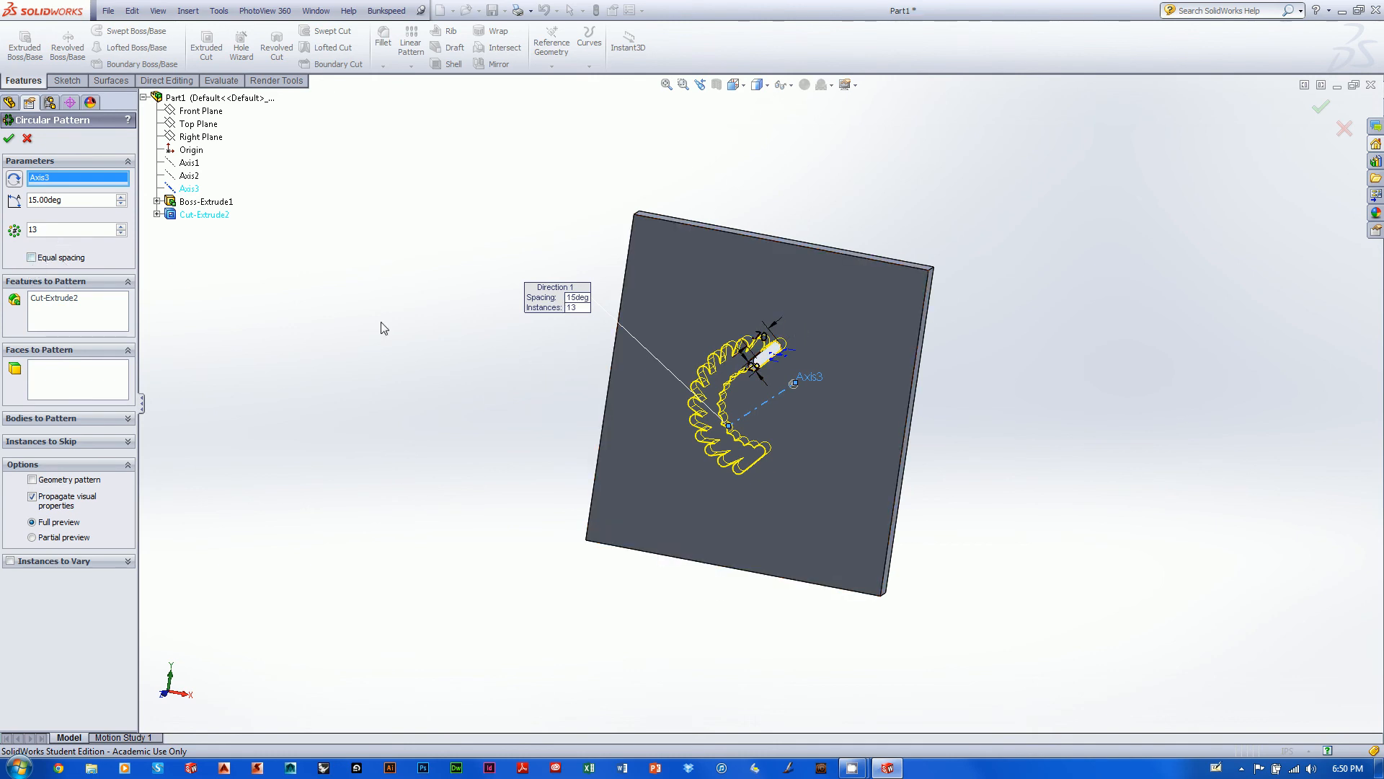
{"action": "left_click", "coordinate": [32, 258]}
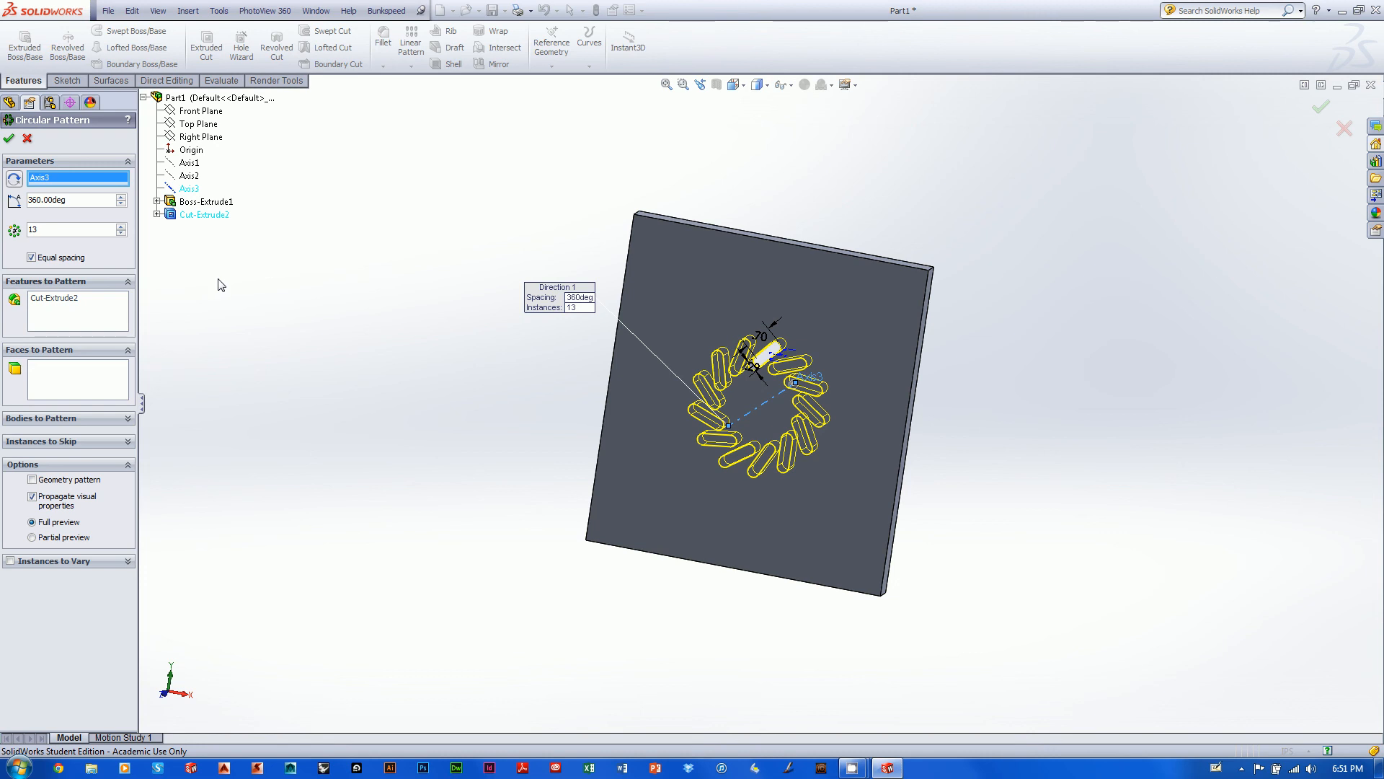
{"action": "left_click", "coordinate": [9, 137]}
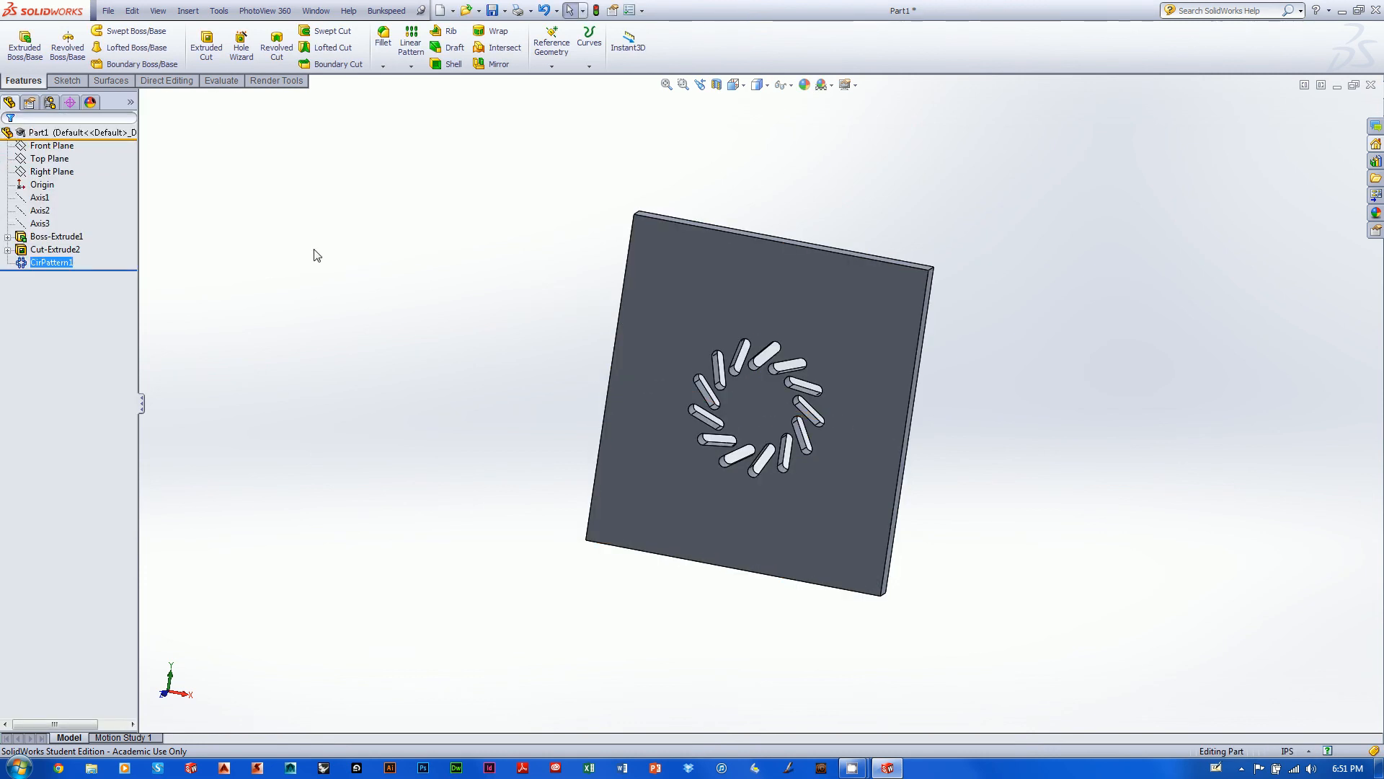
Start an extruded-cut sketch on the plate's large slotted face, viewed straight on.
{"action": "mouse_move", "coordinate": [509, 366]}
{"action": "middle_mouse_down"}
{"action": "mouse_move", "coordinate": [569, 343]}
{"action": "mouse_move", "coordinate": [464, 343]}
{"action": "mouse_move", "coordinate": [547, 291]}
{"action": "mouse_move", "coordinate": [504, 353]}
{"action": "mouse_move", "coordinate": [512, 339]}
{"action": "middle_mouse_up"}
{"action": "middle_click_drag", "start_coordinate": [1107, 305], "coordinate": [1057, 343]}
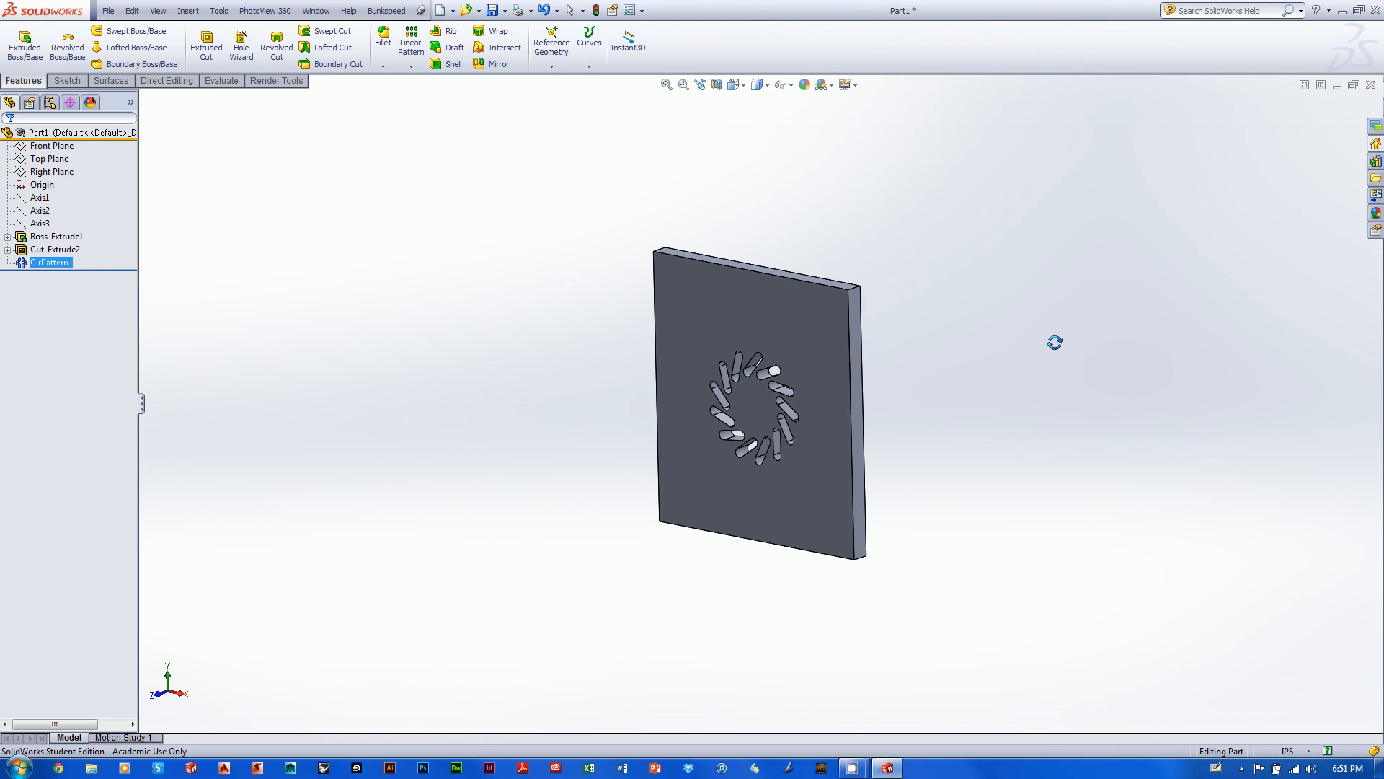
{"action": "right_click", "coordinate": [699, 300]}
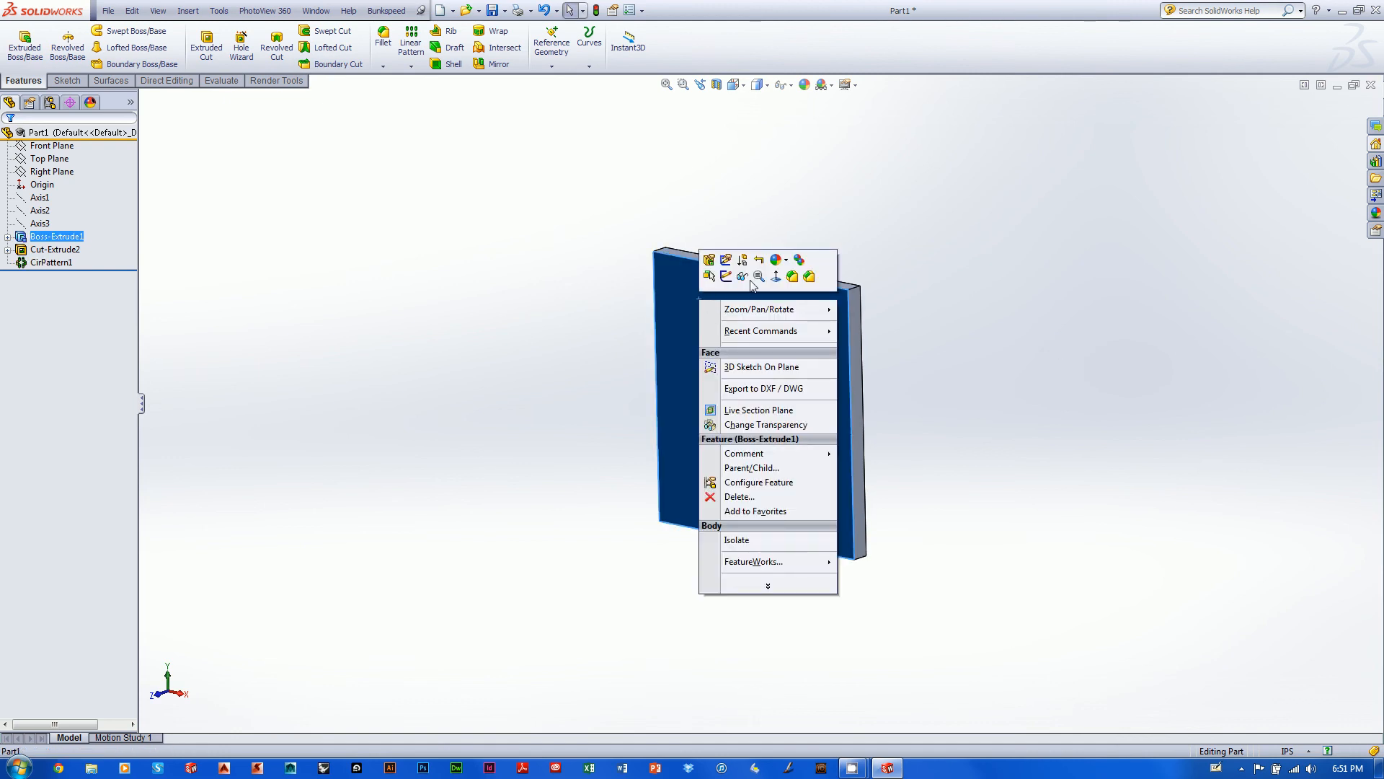
{"action": "left_click", "coordinate": [775, 277]}
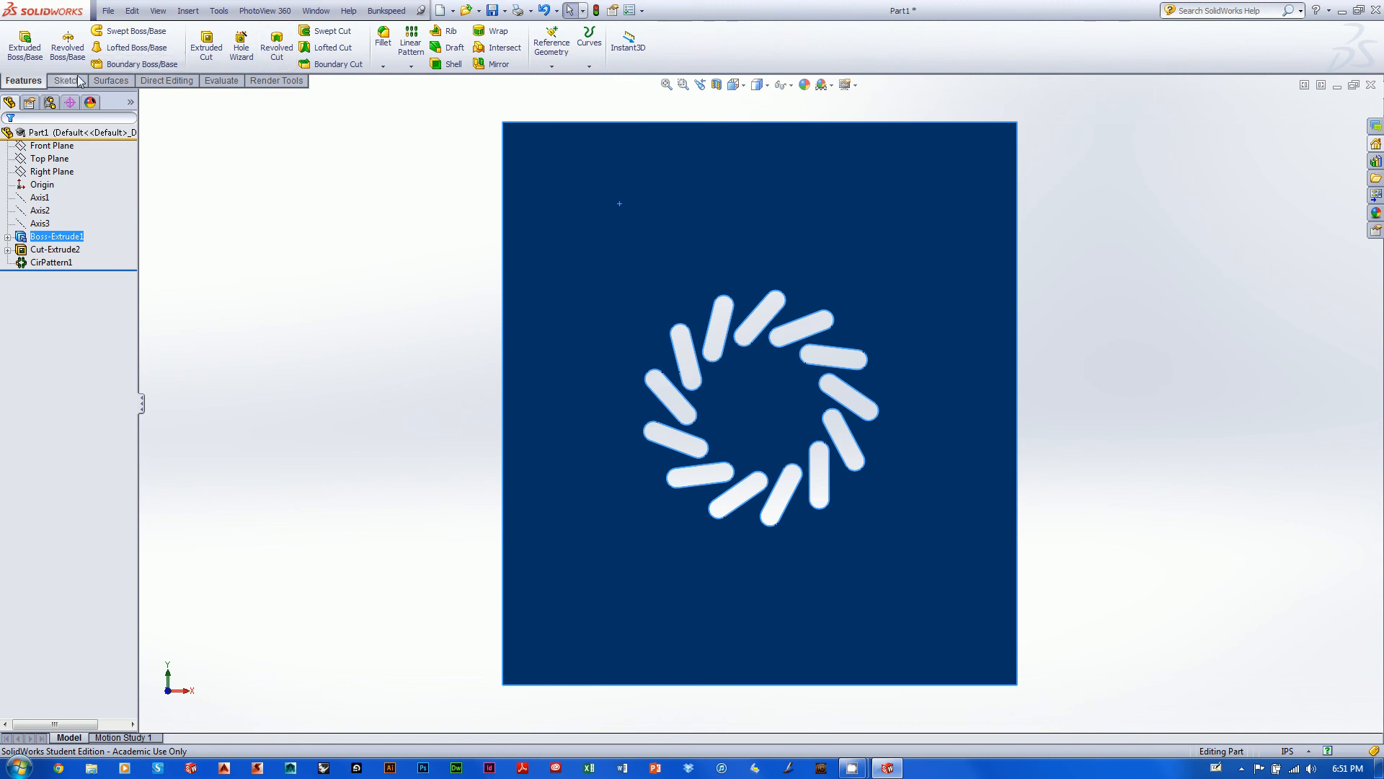
{"action": "left_click", "coordinate": [206, 51]}
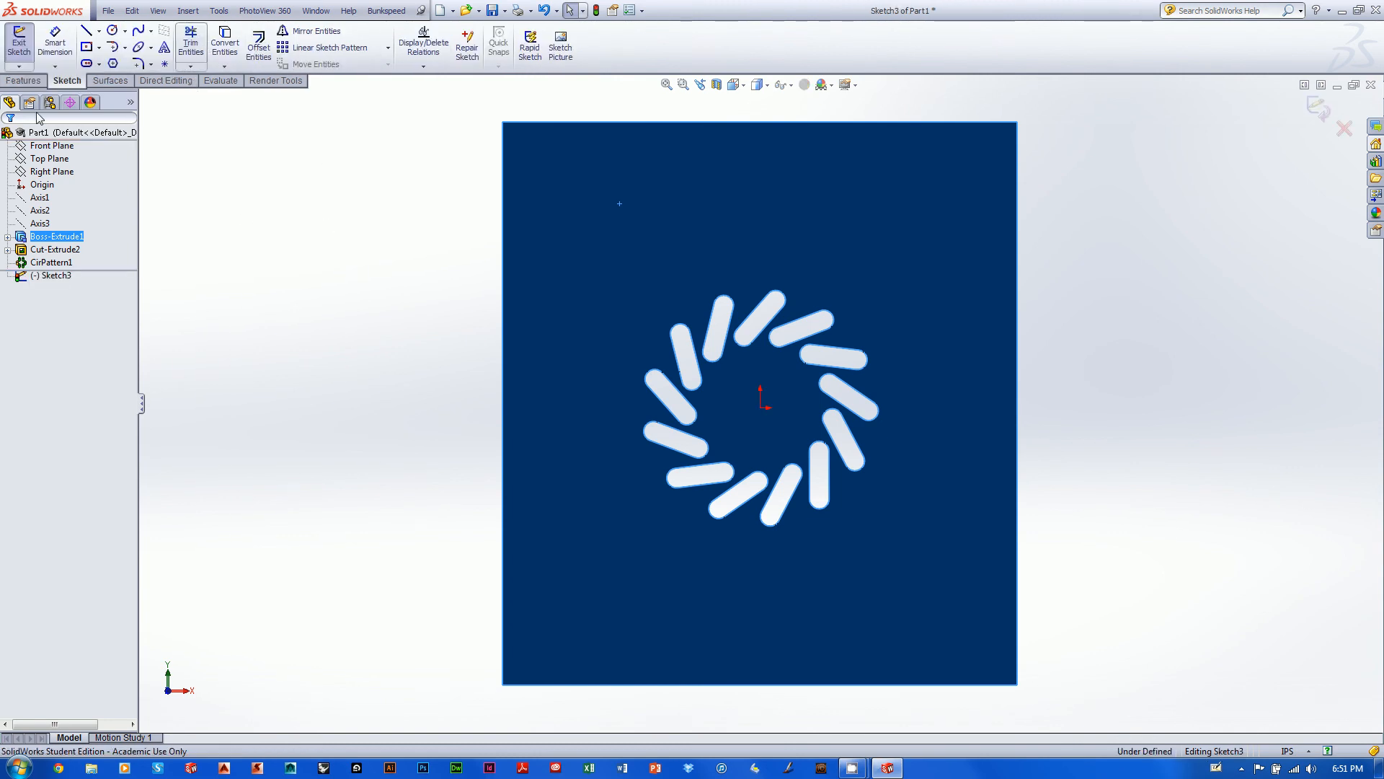
Sketch a circle of about 1.97 in radius centred on the origin, enclosing all the slots, and finish the sketch.
{"action": "left_click", "coordinate": [111, 31]}
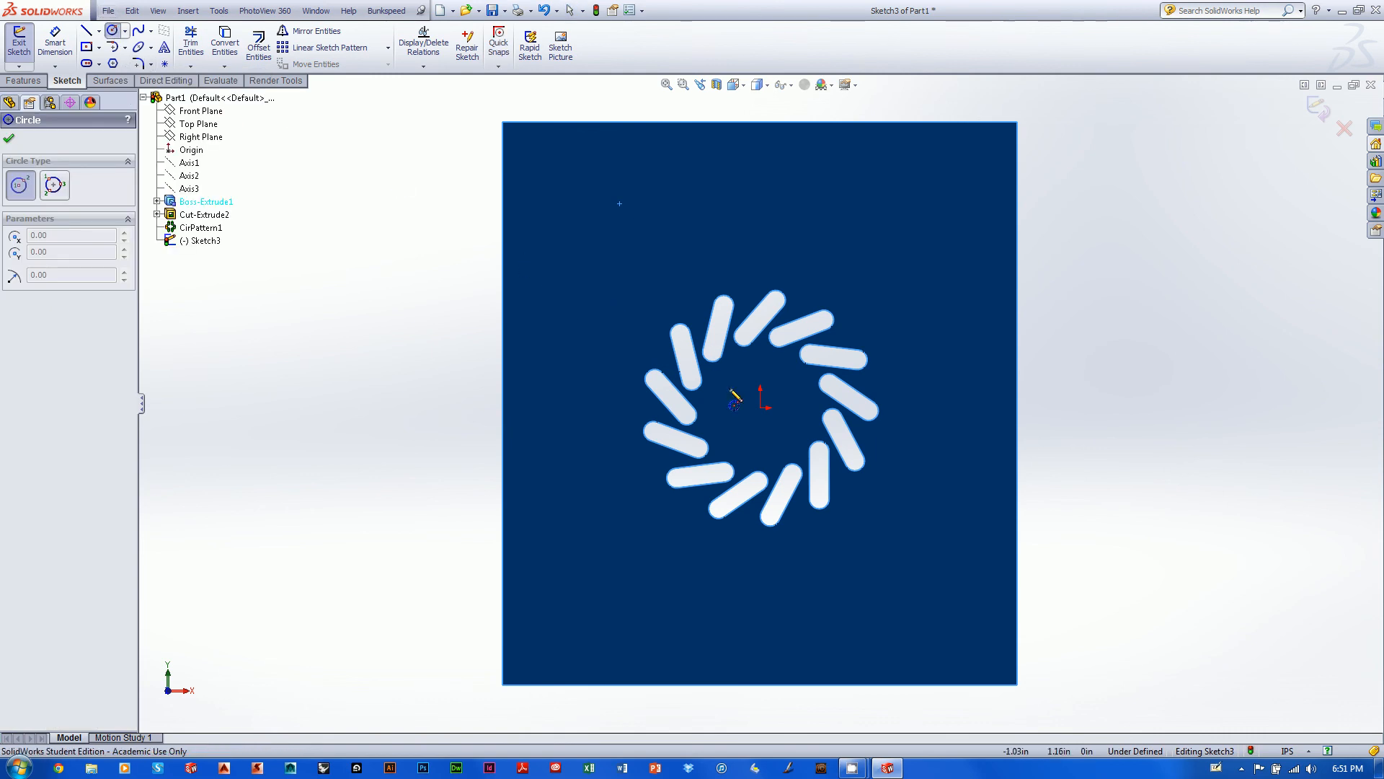
{"action": "left_click", "coordinate": [759, 408]}
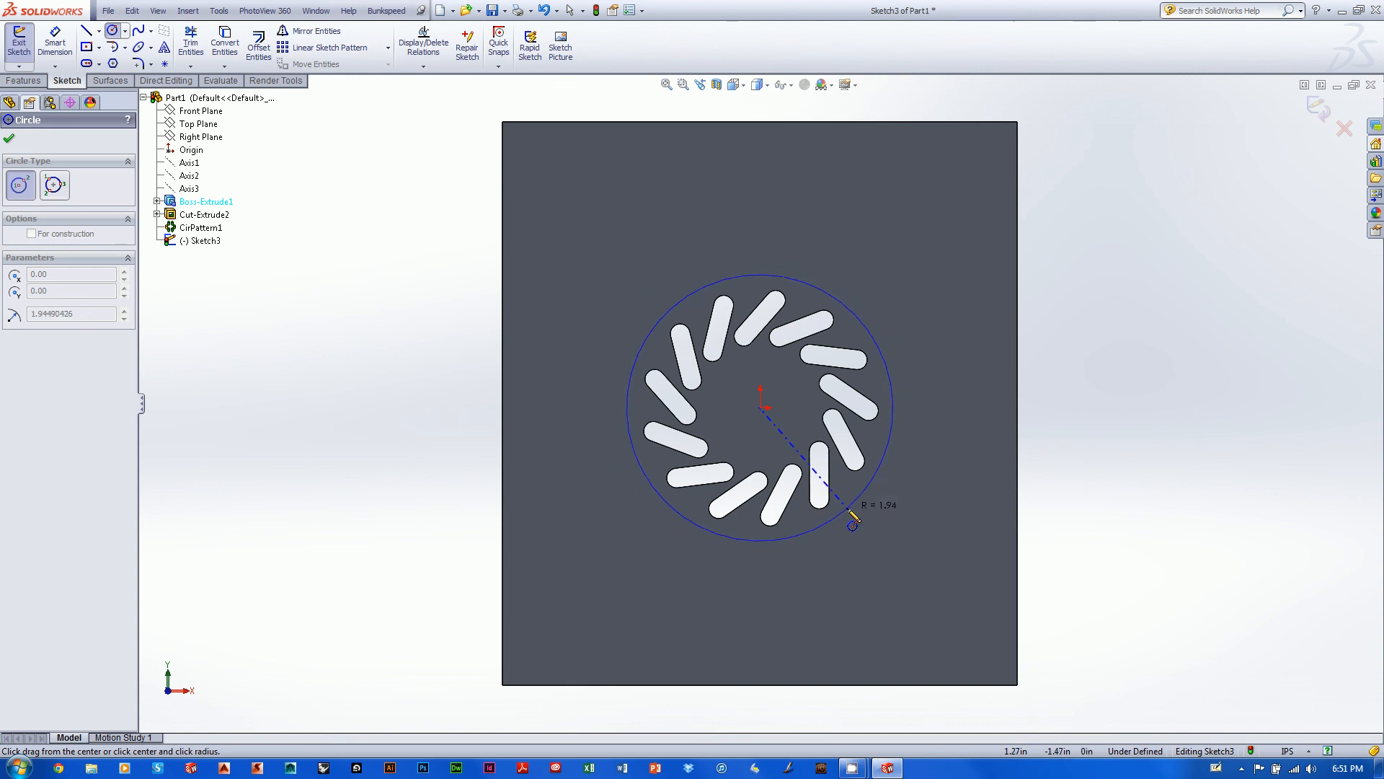
{"action": "left_click", "coordinate": [853, 514]}
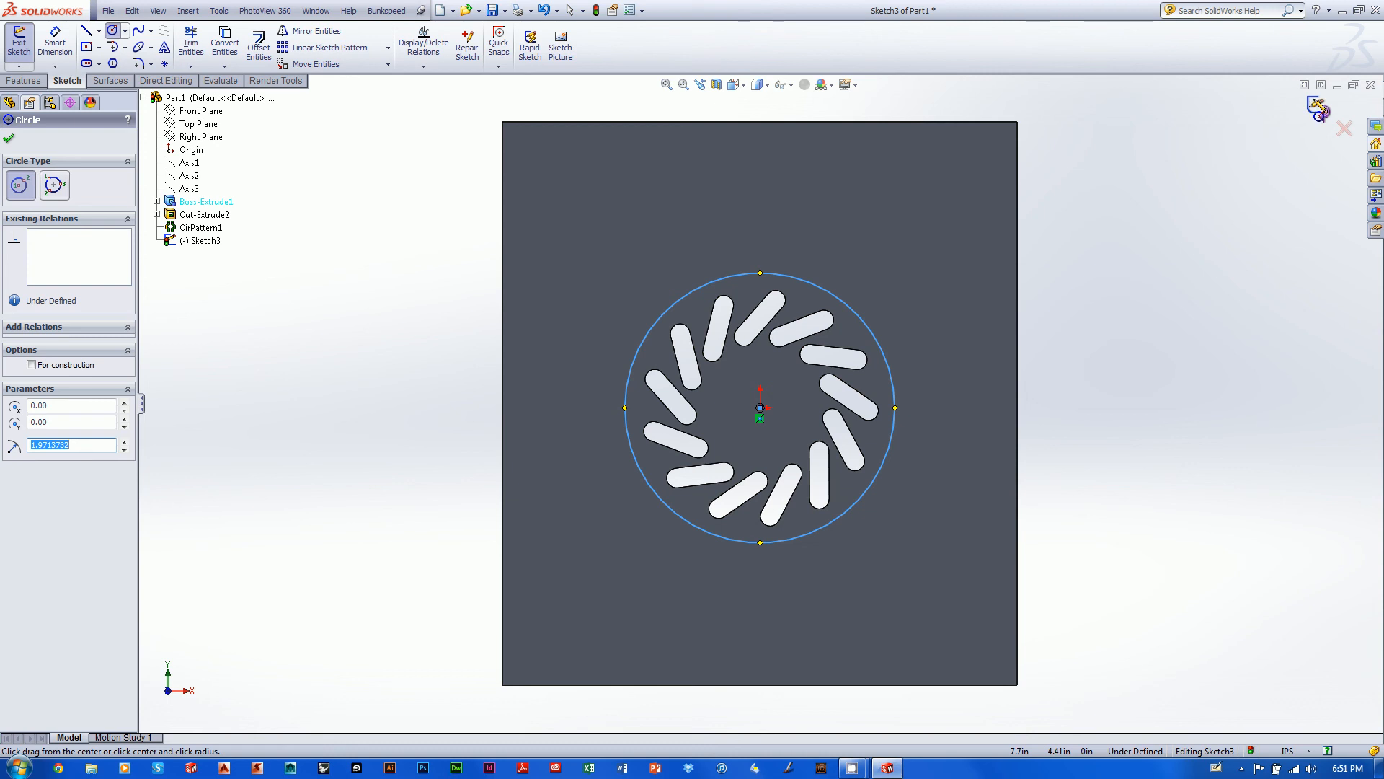
{"action": "left_click", "coordinate": [8, 141]}
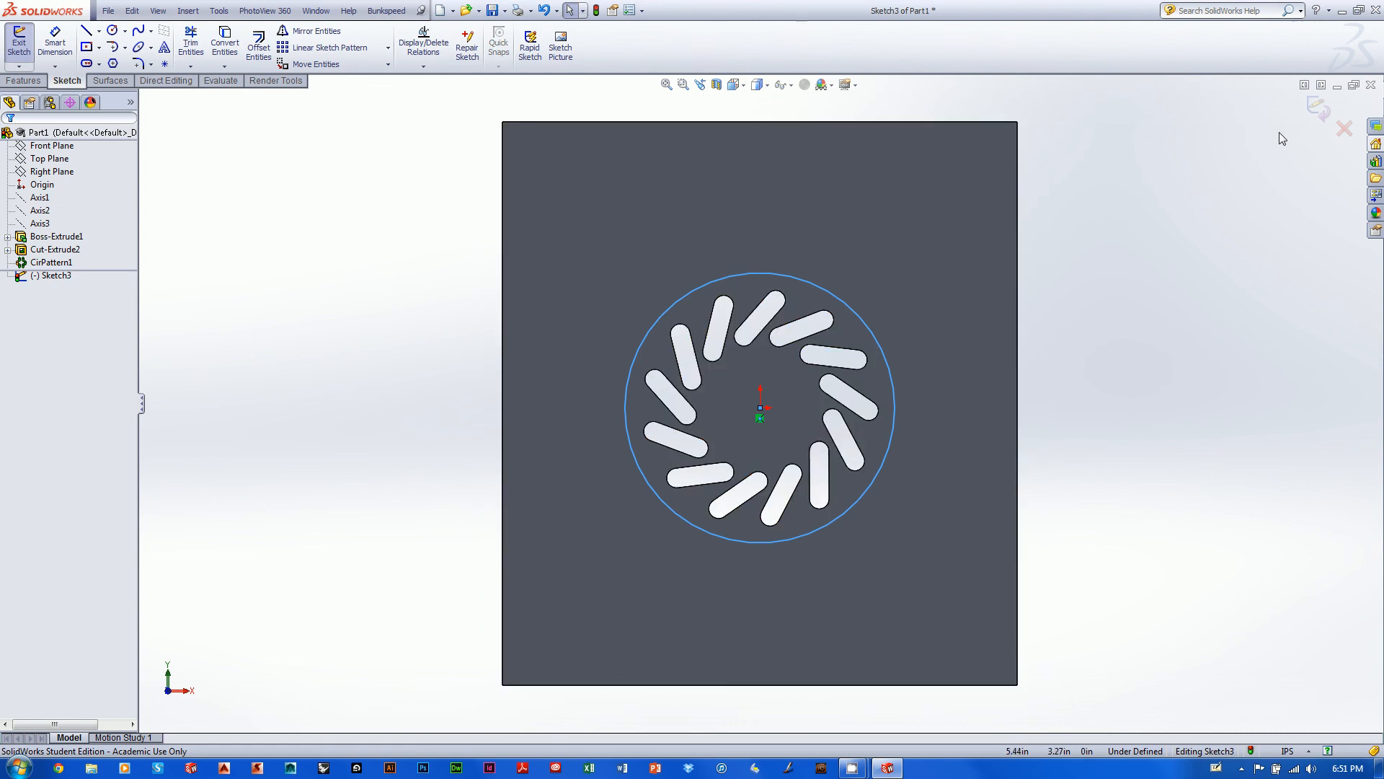
{"action": "left_click", "coordinate": [1313, 108]}
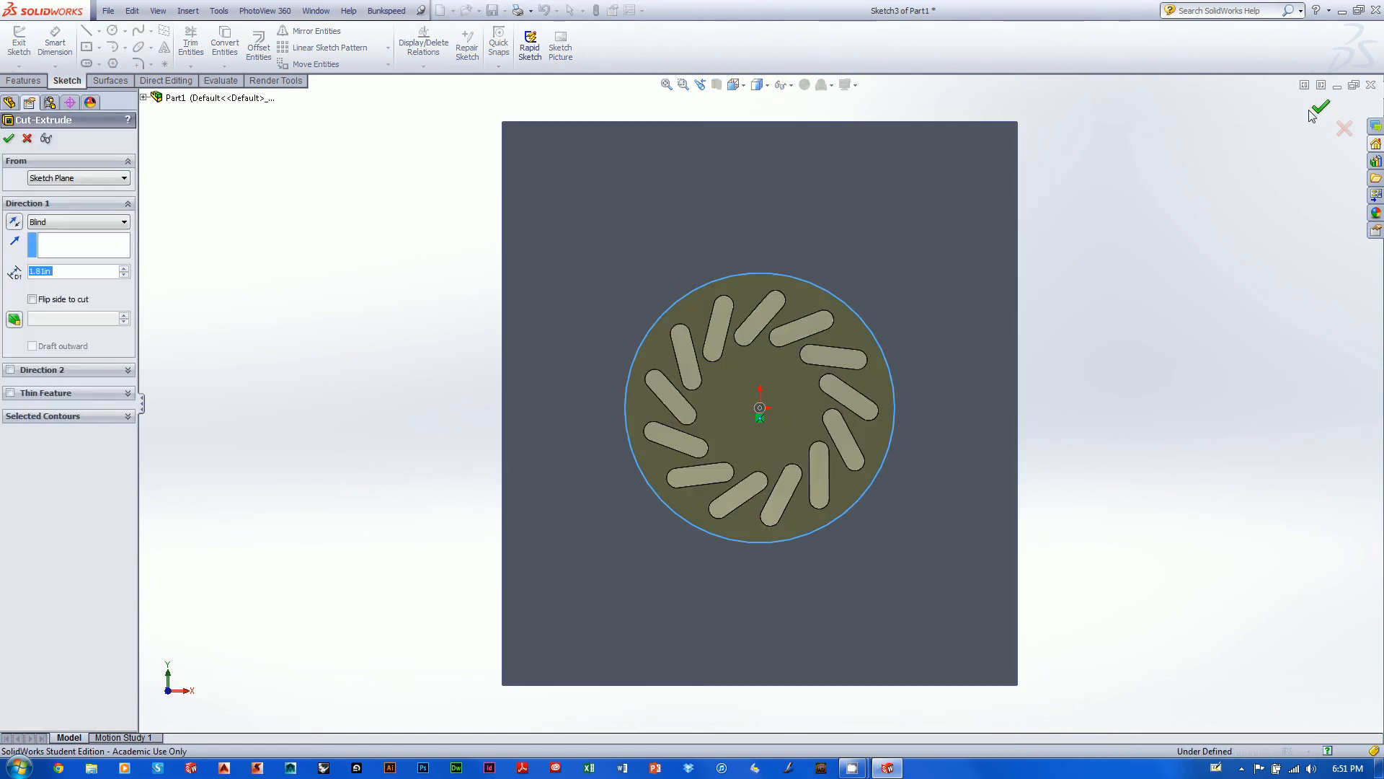
Try to make the blind circular cut with its direction reversed, away from the plate.
{"action": "middle_click_drag", "start_coordinate": [1253, 185], "coordinate": [1157, 310]}
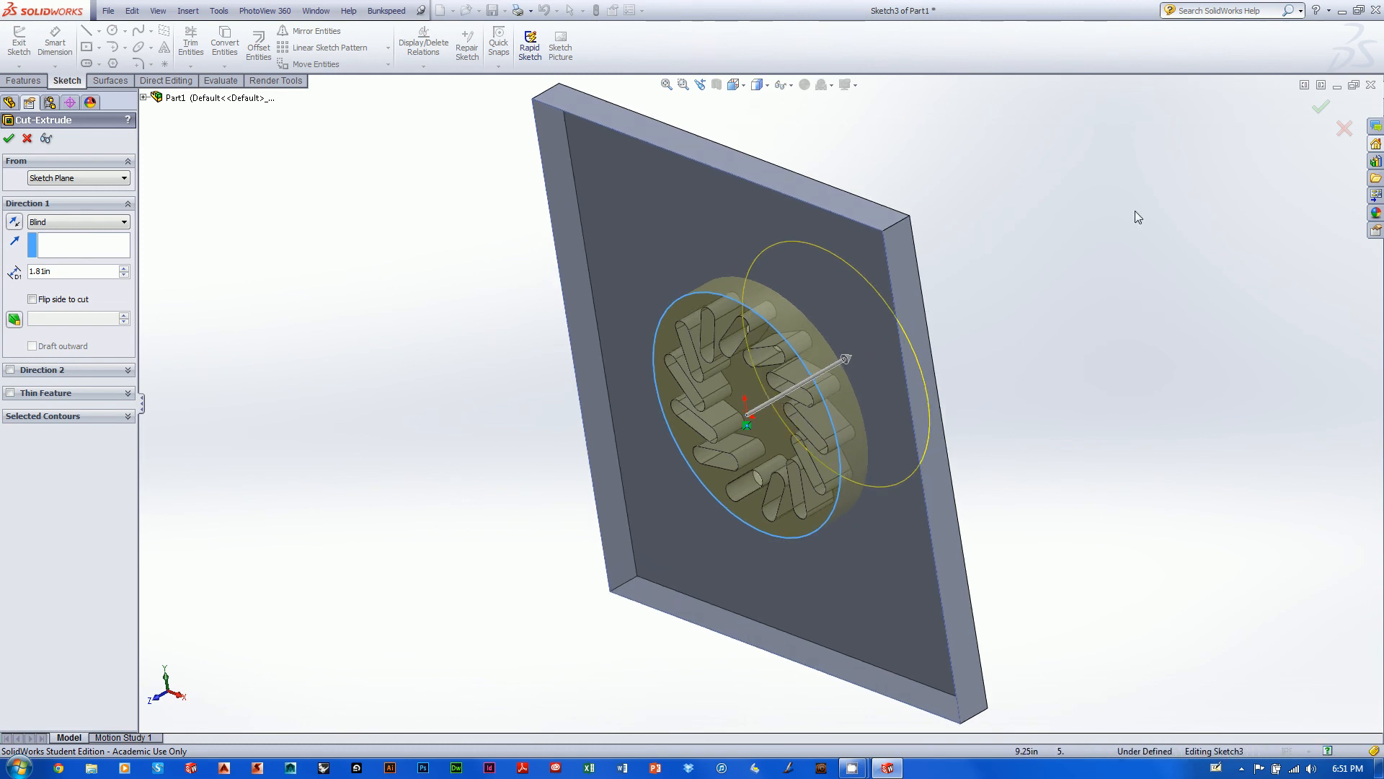
{"action": "middle_click_drag", "start_coordinate": [1135, 213], "coordinate": [1066, 262]}
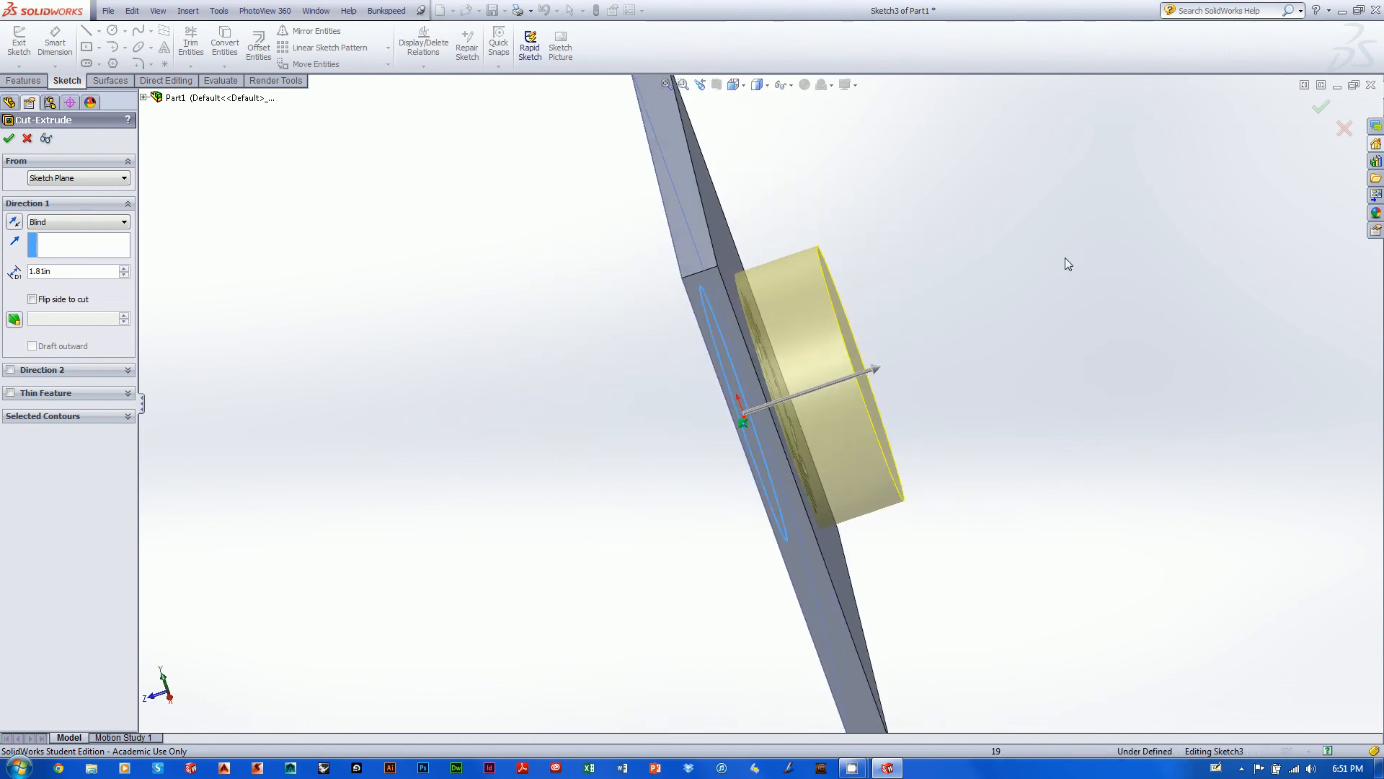
{"action": "left_click", "coordinate": [13, 222]}
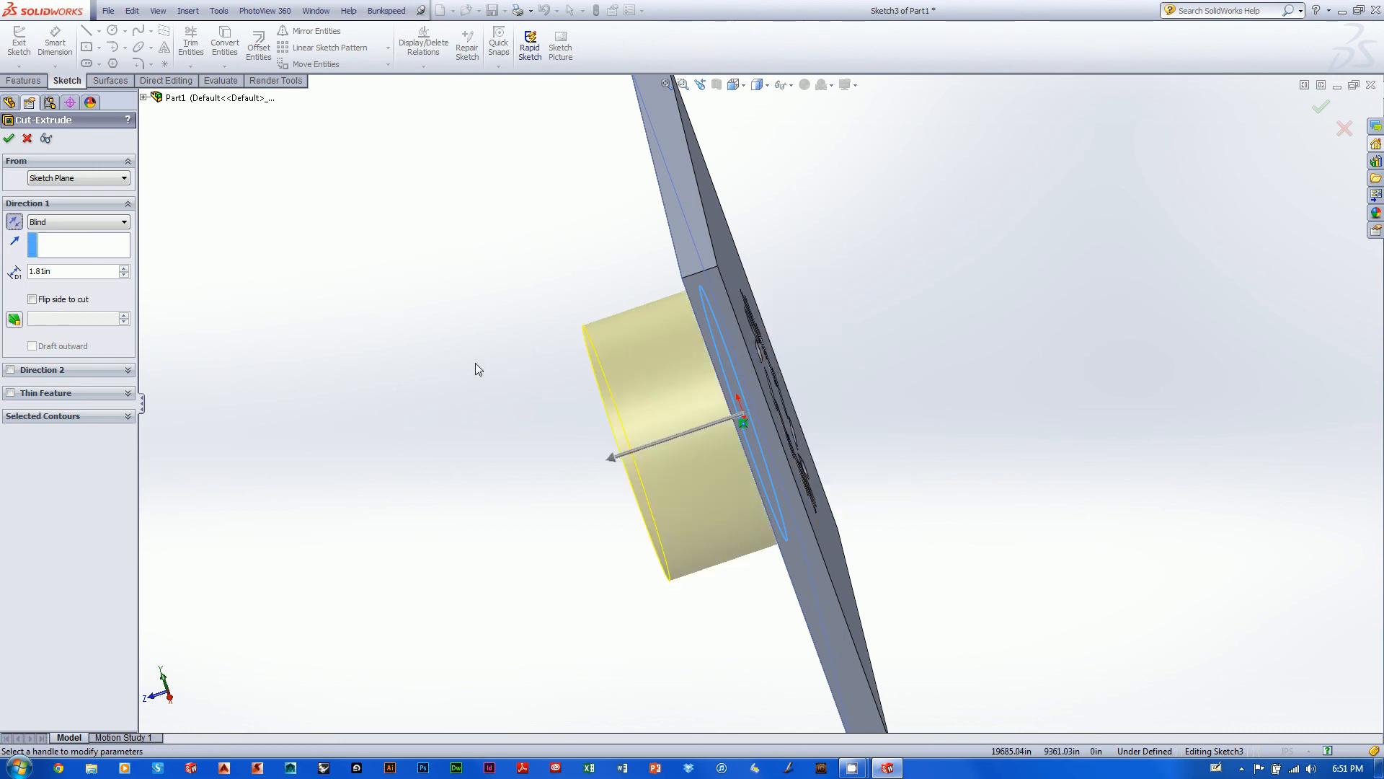
{"action": "middle_click_drag", "start_coordinate": [474, 362], "coordinate": [511, 341]}
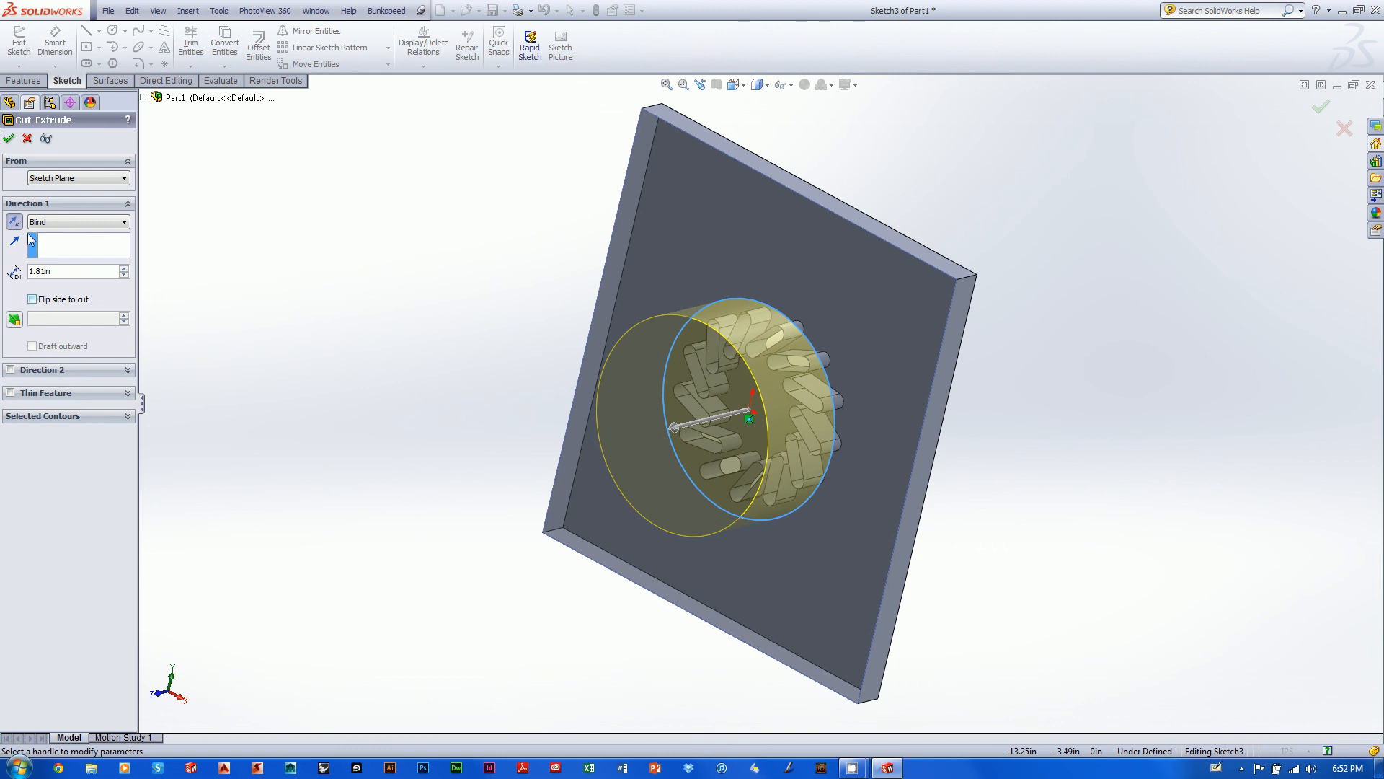
{"action": "left_click", "coordinate": [8, 141]}
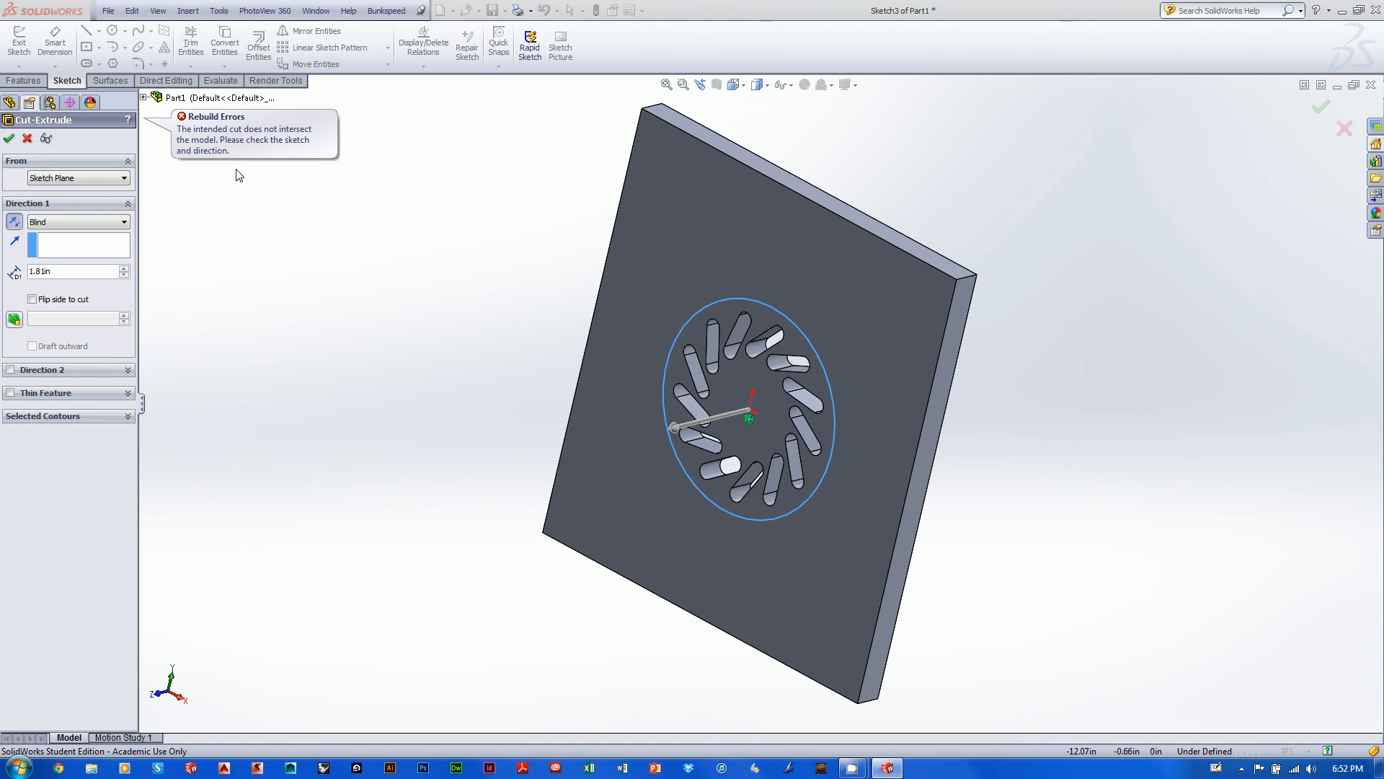
Turn the cut direction back into the plate and cut the circle with a 1.81 in blind depth.
{"action": "middle_click_drag", "start_coordinate": [1155, 281], "coordinate": [1128, 232]}
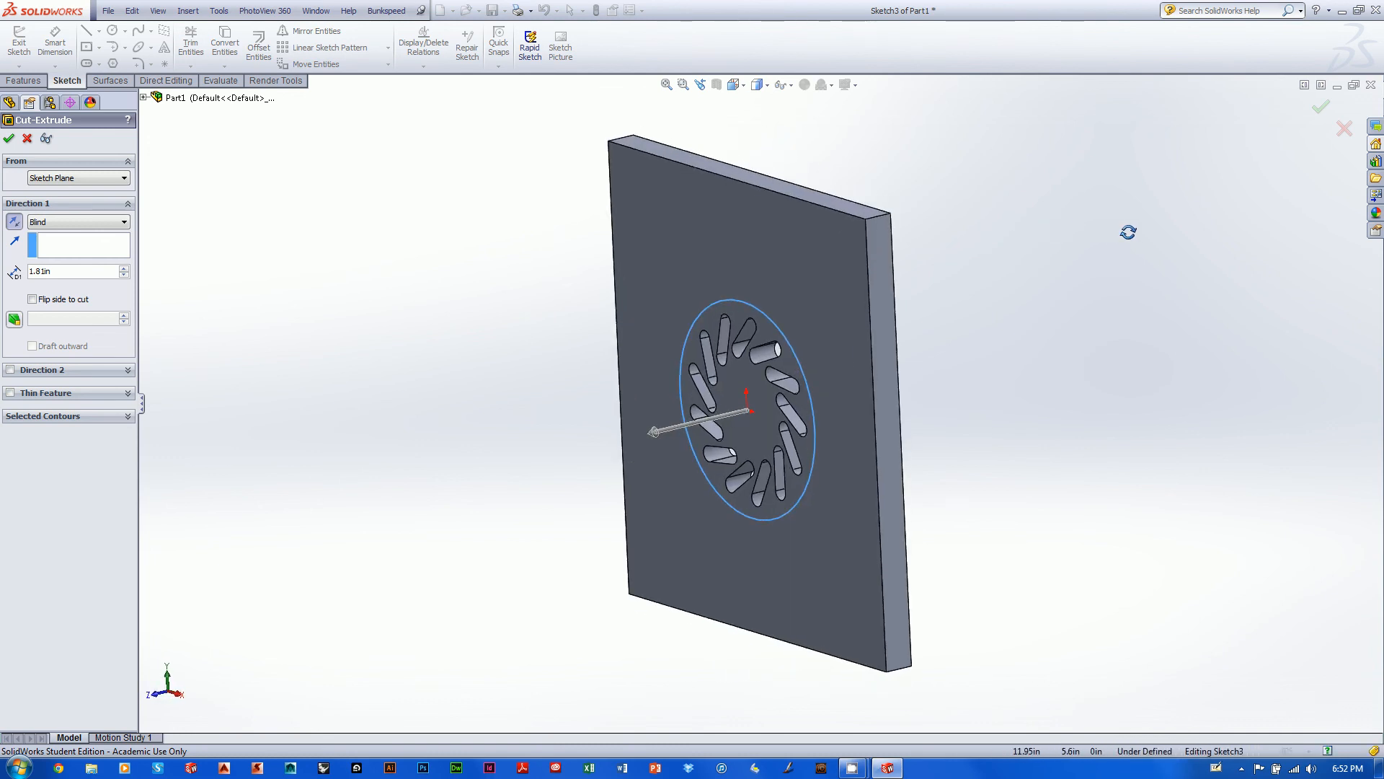
{"action": "scroll", "coordinate": [1128, 232], "scroll_direction": "up", "scroll_amount": 1}
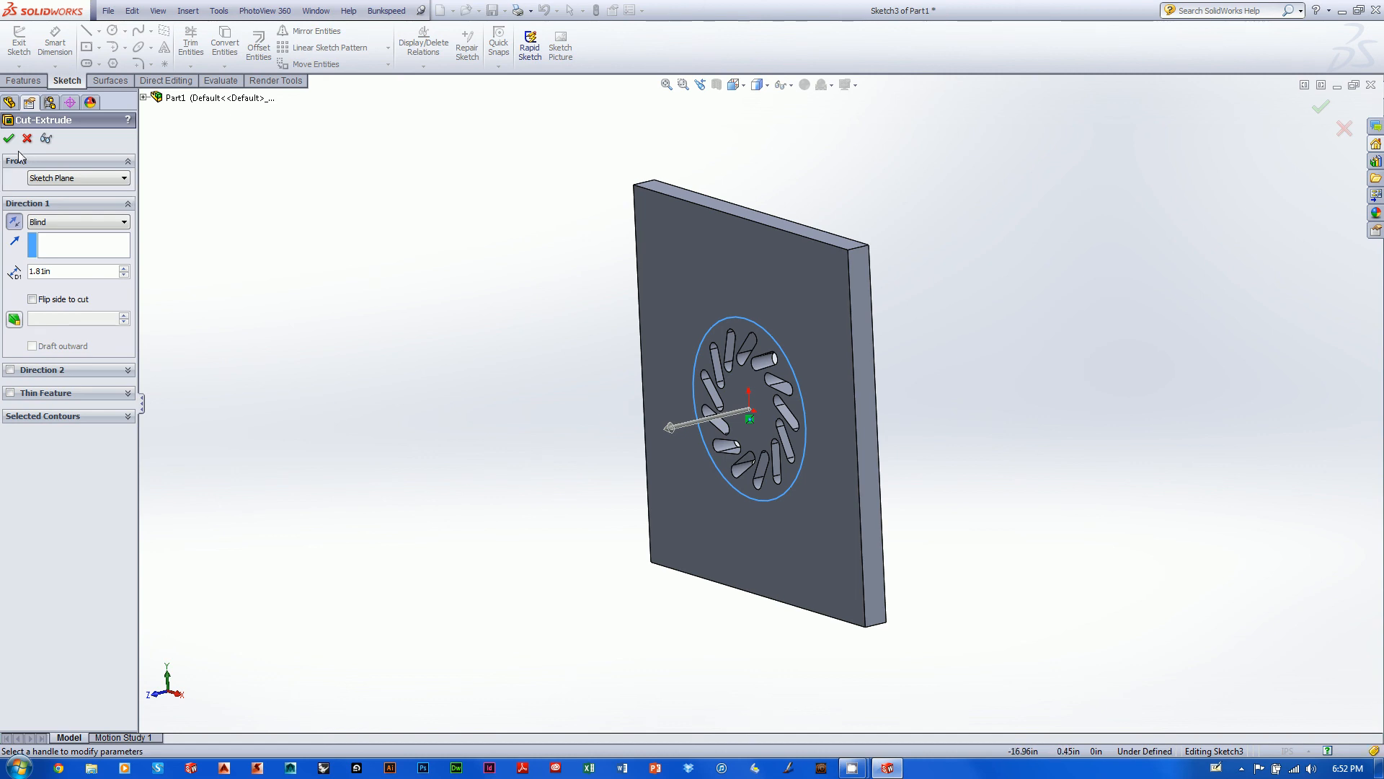
{"action": "left_click", "coordinate": [14, 221]}
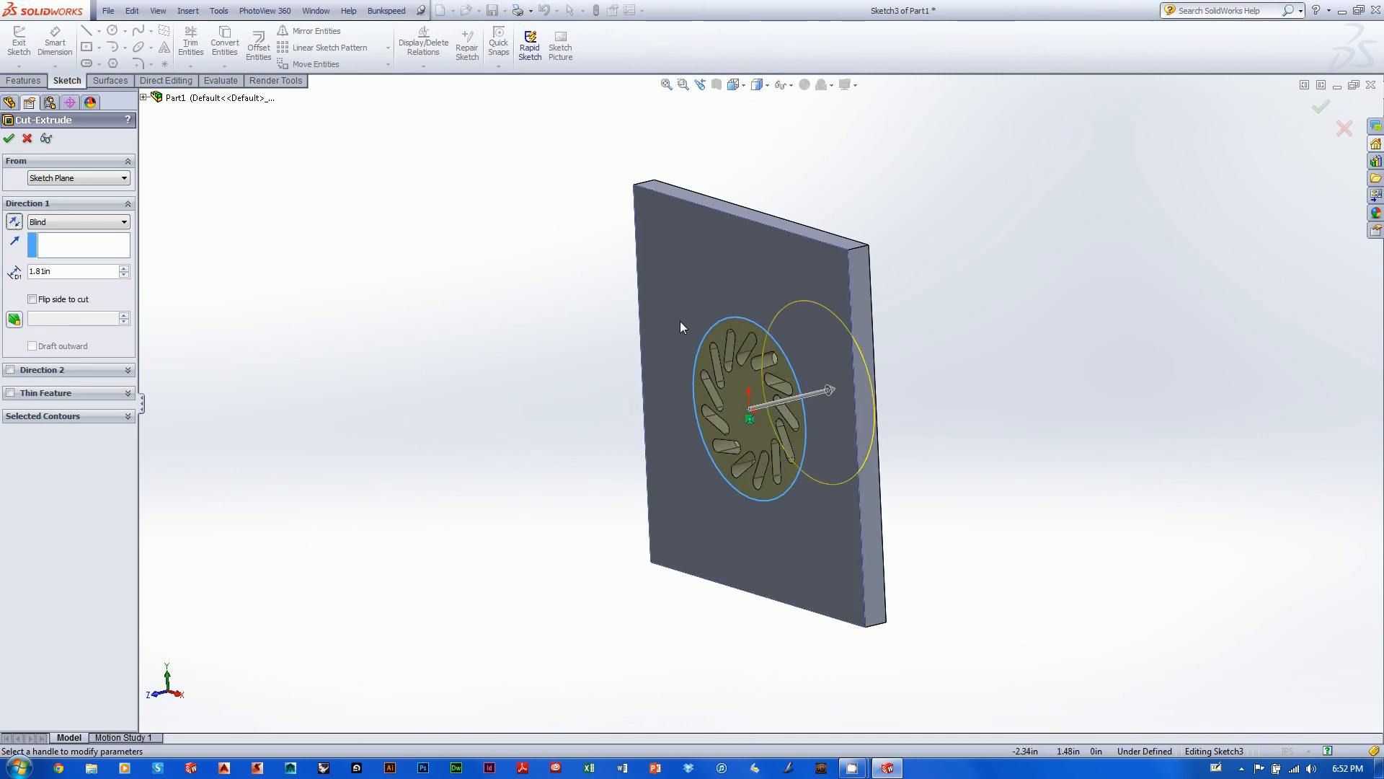
{"action": "left_click", "coordinate": [1321, 108]}
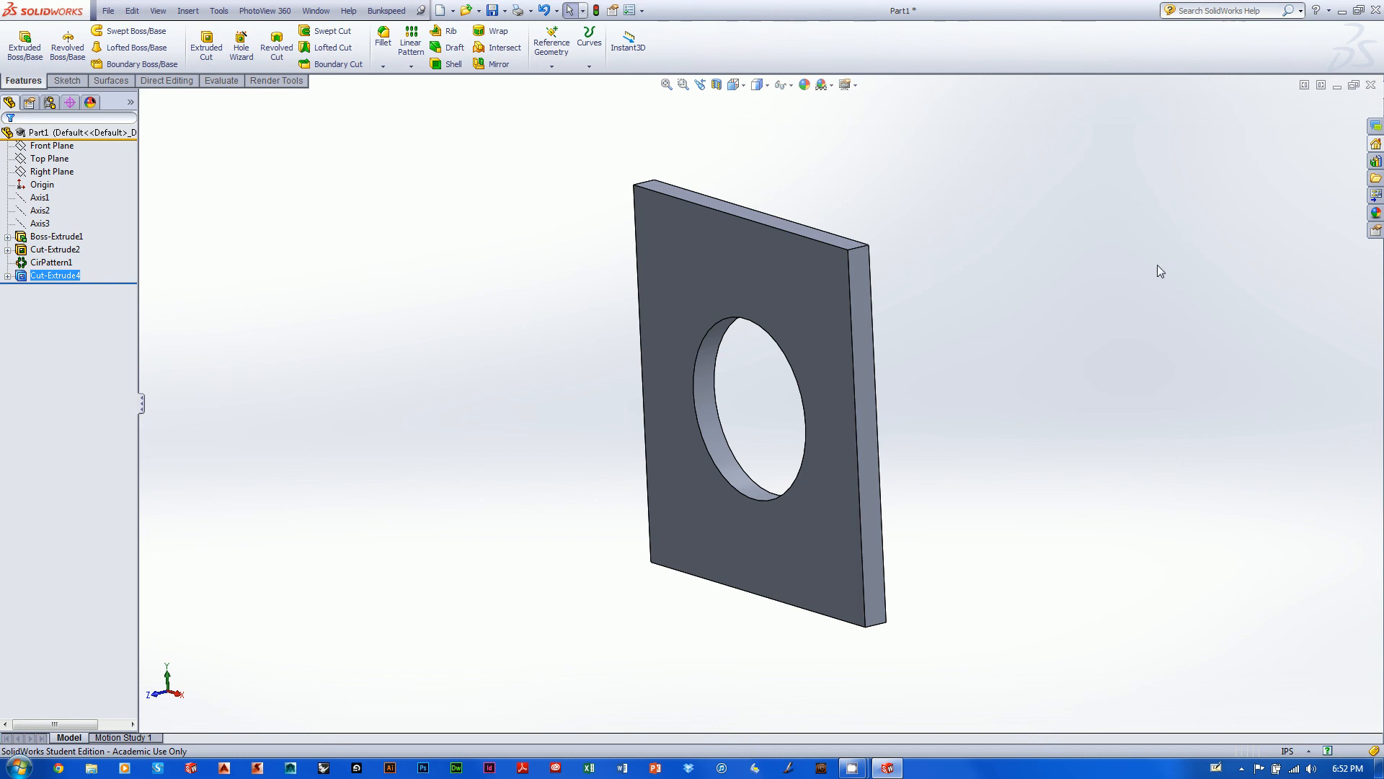
{"action": "middle_click_drag", "start_coordinate": [516, 430], "coordinate": [632, 462]}
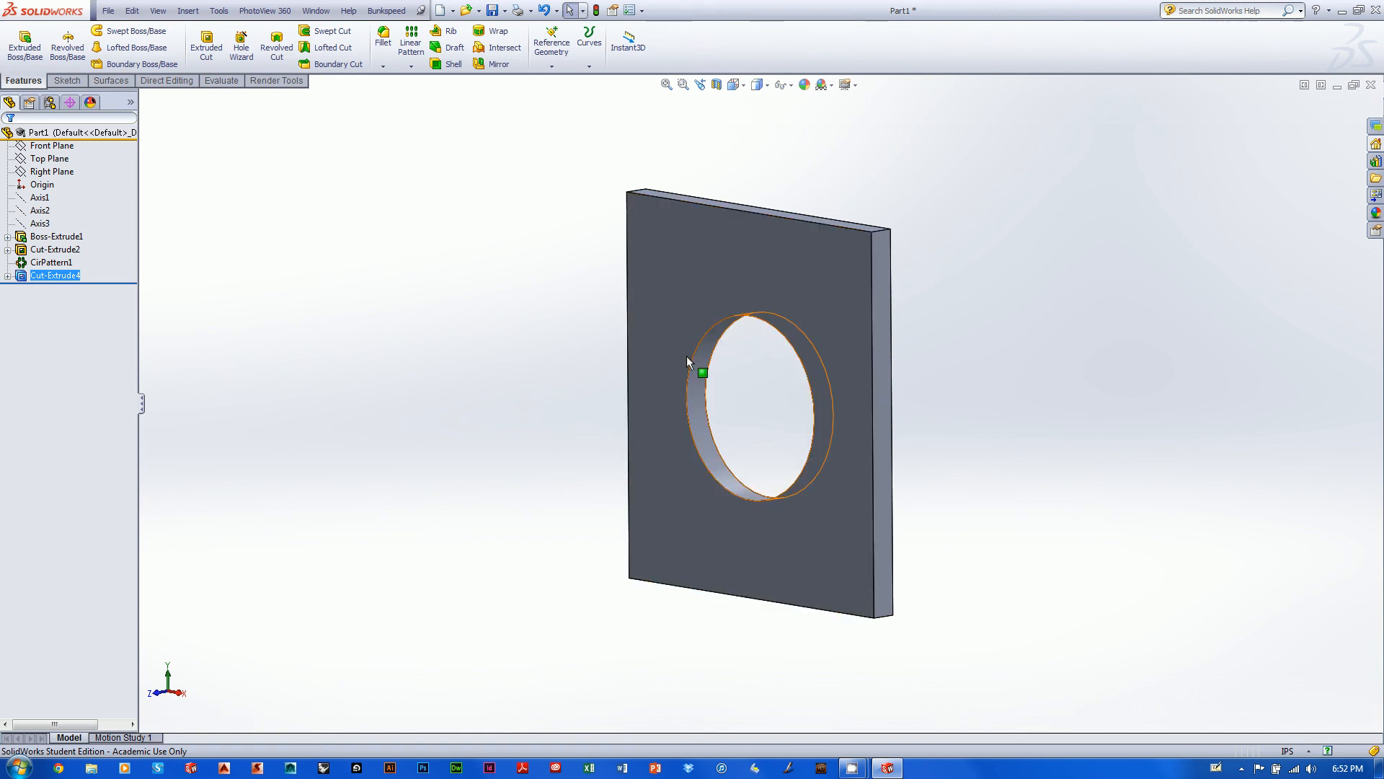
Edit the circular cut to flip the side to cut, removing the material outside the circle so the slotted disc remains.
{"action": "left_click", "coordinate": [22, 264], "text": "ctrl"}
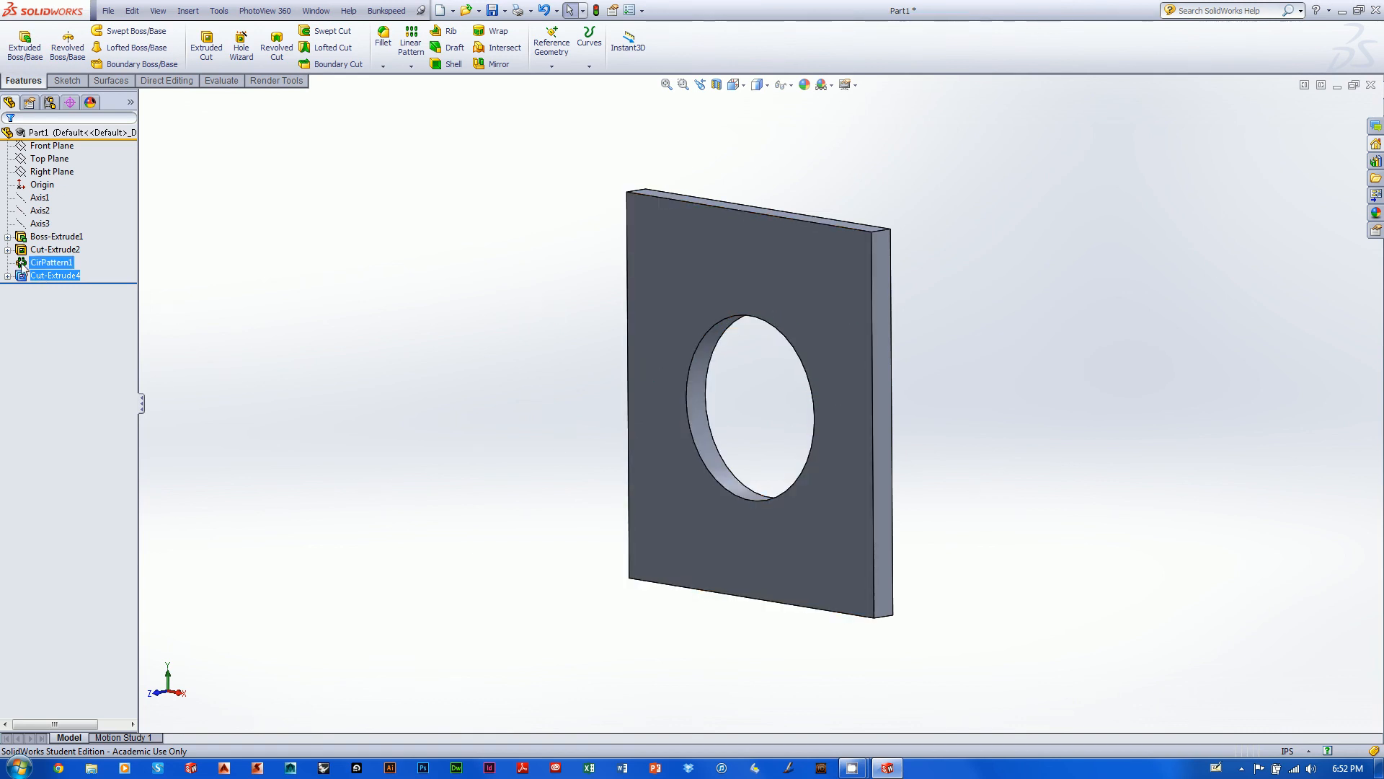
{"action": "right_click", "coordinate": [47, 283]}
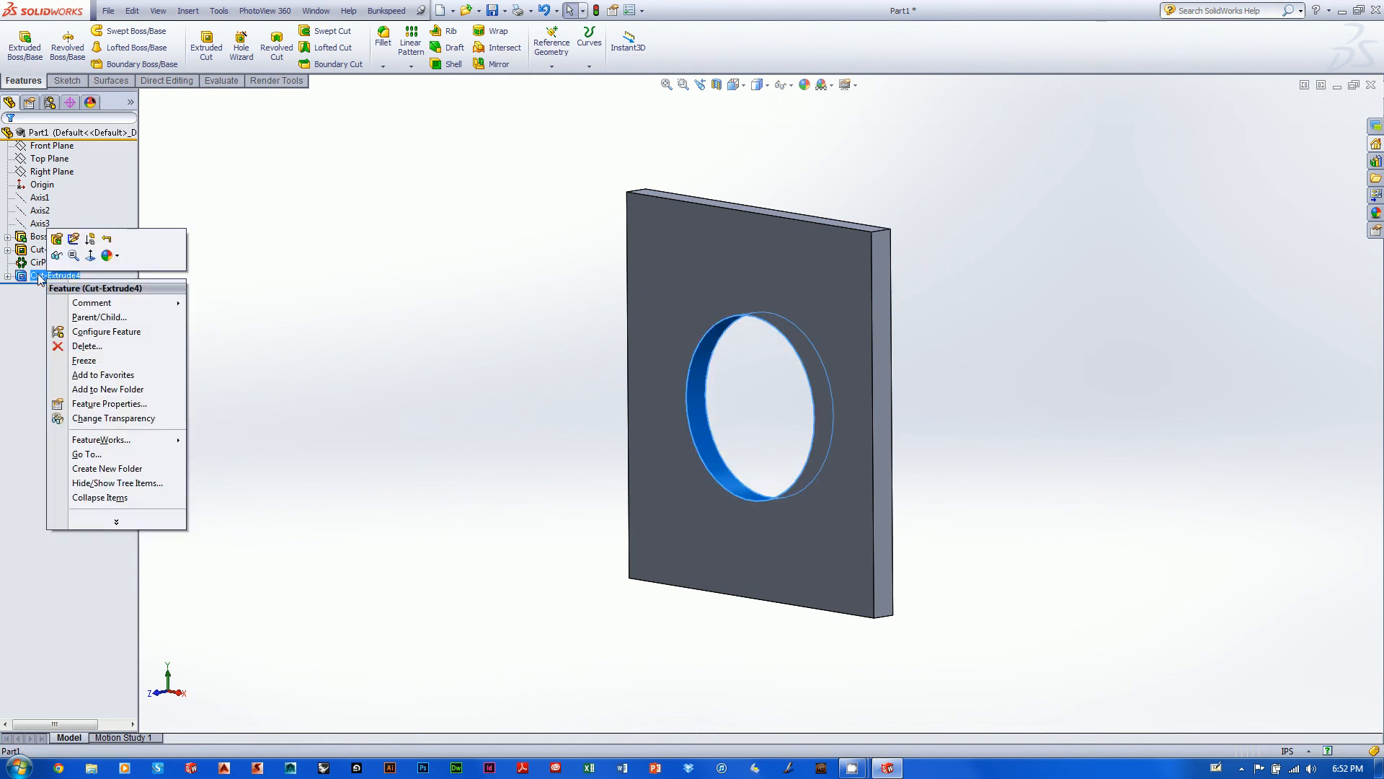
{"action": "left_click", "coordinate": [56, 238]}
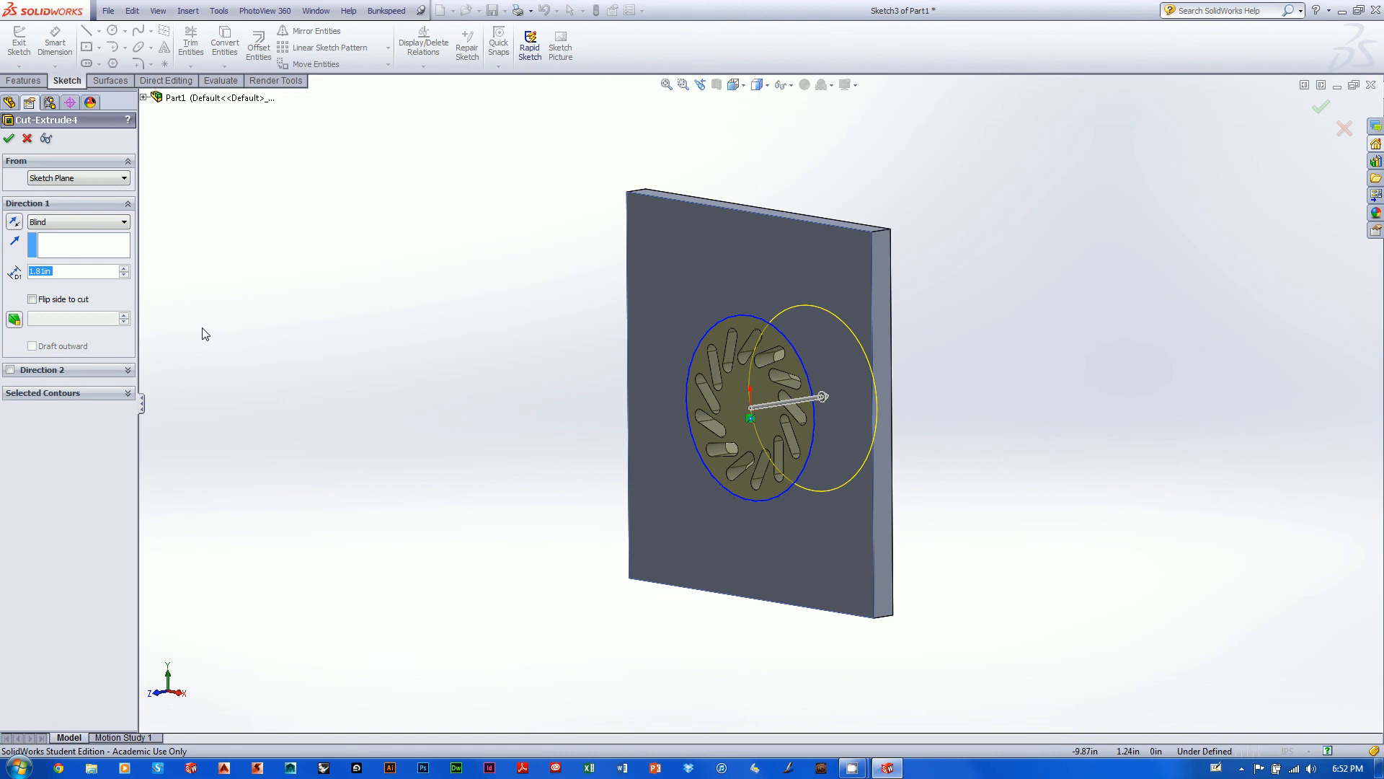
{"action": "left_click", "coordinate": [31, 300]}
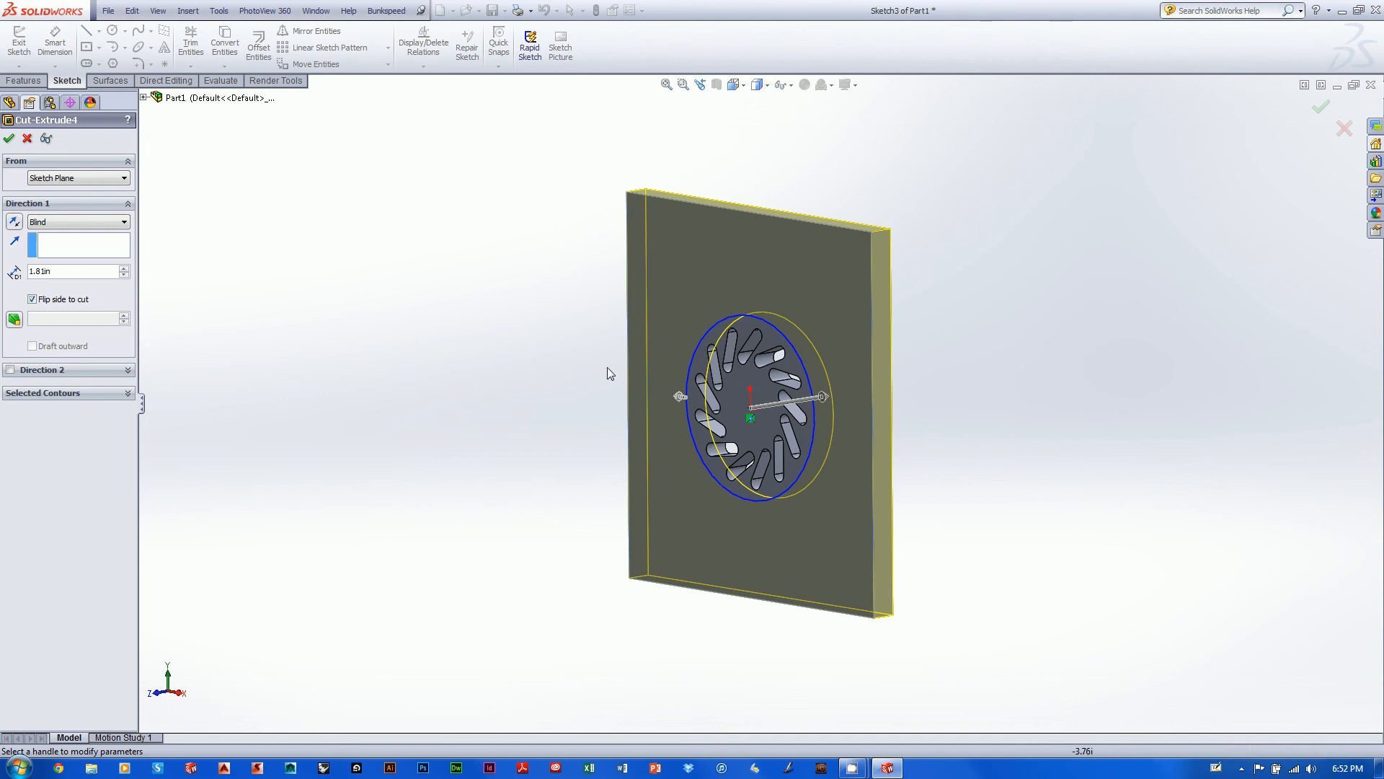
{"action": "left_click", "coordinate": [673, 394]}
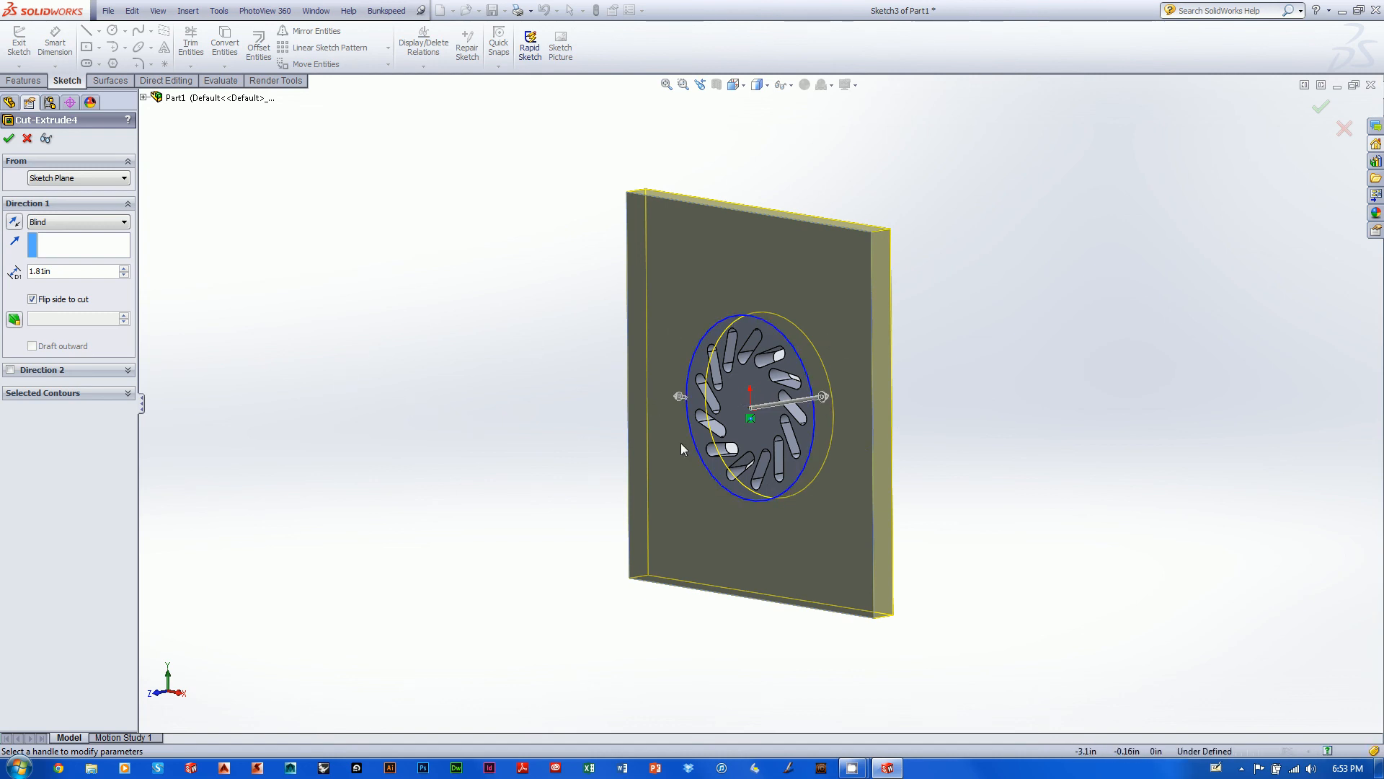
{"action": "left_click", "coordinate": [9, 140]}
{"action": "middle_click_drag", "start_coordinate": [631, 300], "coordinate": [611, 324]}
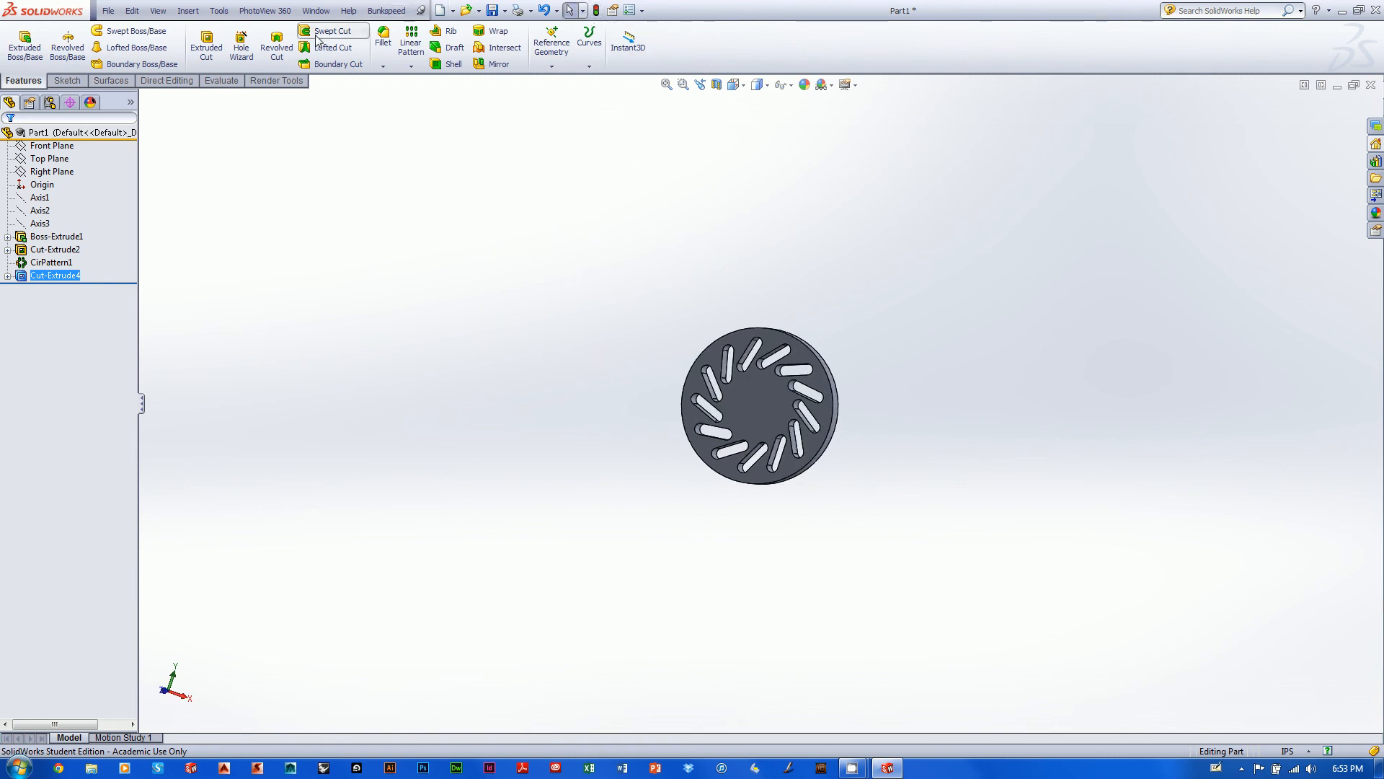
Sketch a six-sided polygon centred on the origin on the Front Plane, about 0.97 in inscribed-circle diameter, and finish the sketch.
{"action": "left_click", "coordinate": [751, 388]}
{"action": "right_click", "coordinate": [751, 388]}
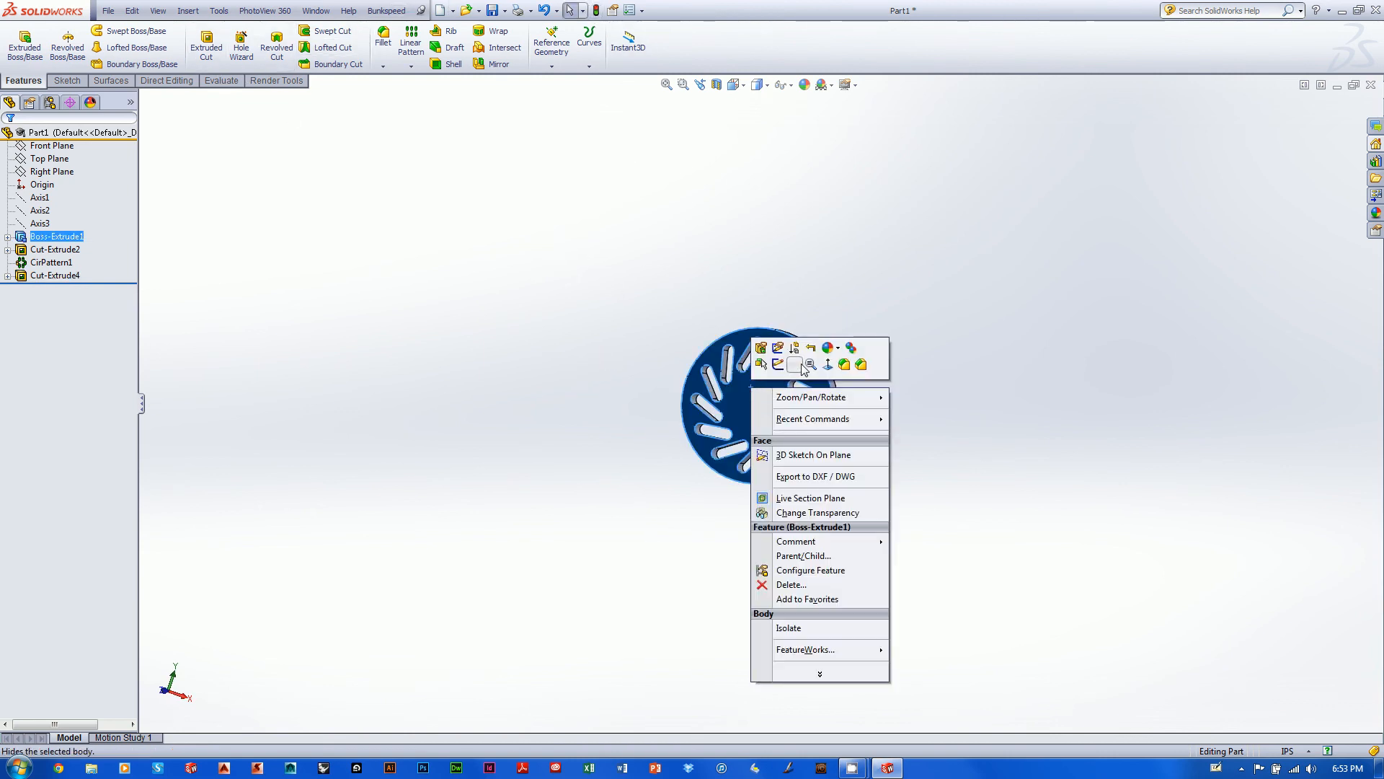
{"action": "left_click", "coordinate": [826, 365]}
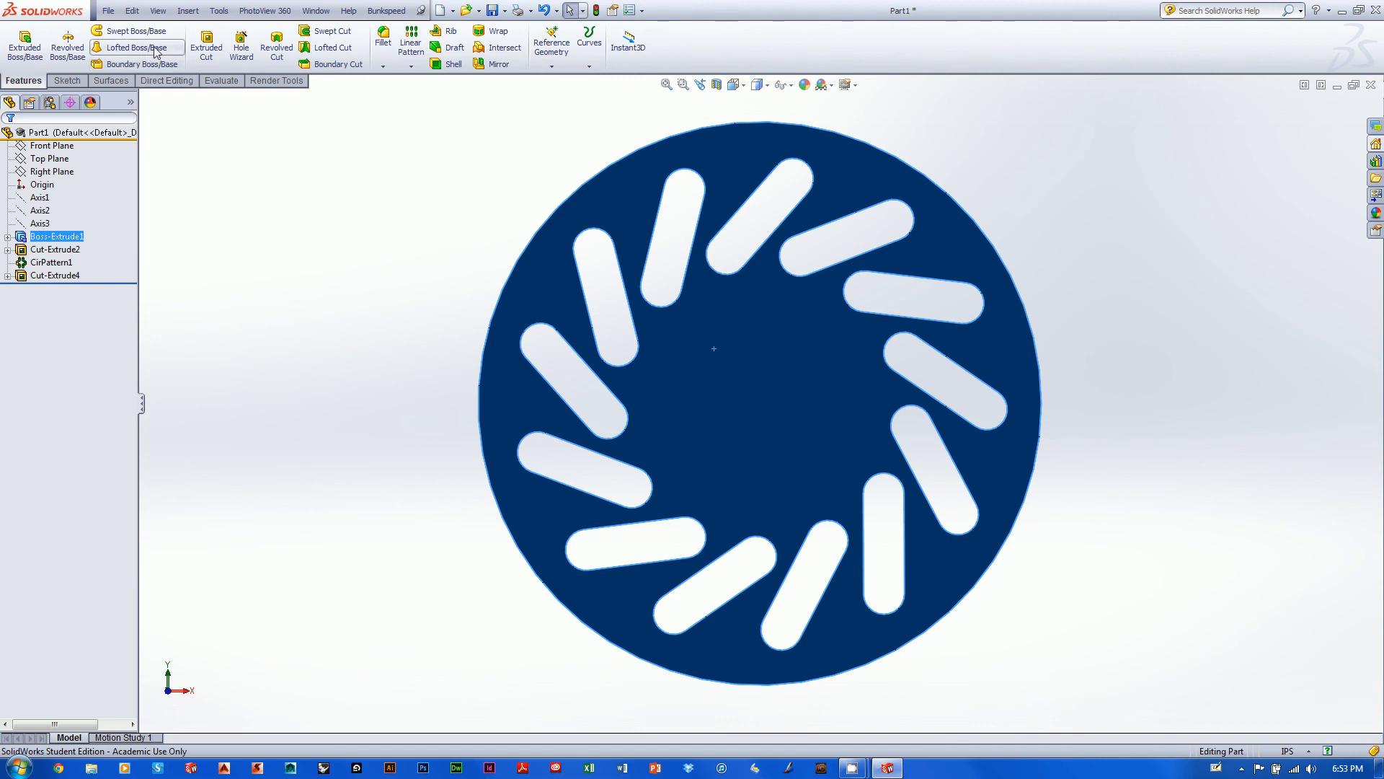
{"action": "left_click", "coordinate": [302, 256]}
{"action": "left_click", "coordinate": [34, 163]}
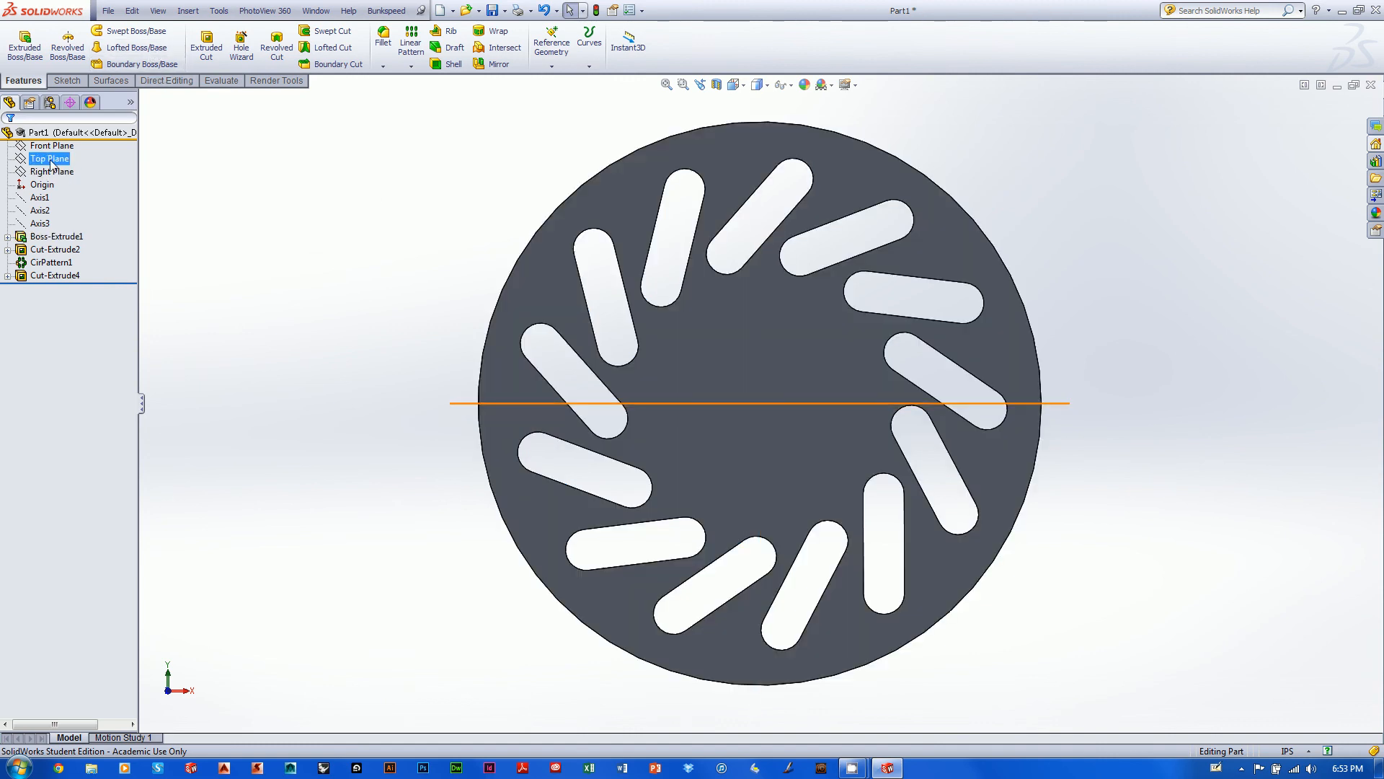
{"action": "left_click", "coordinate": [52, 146]}
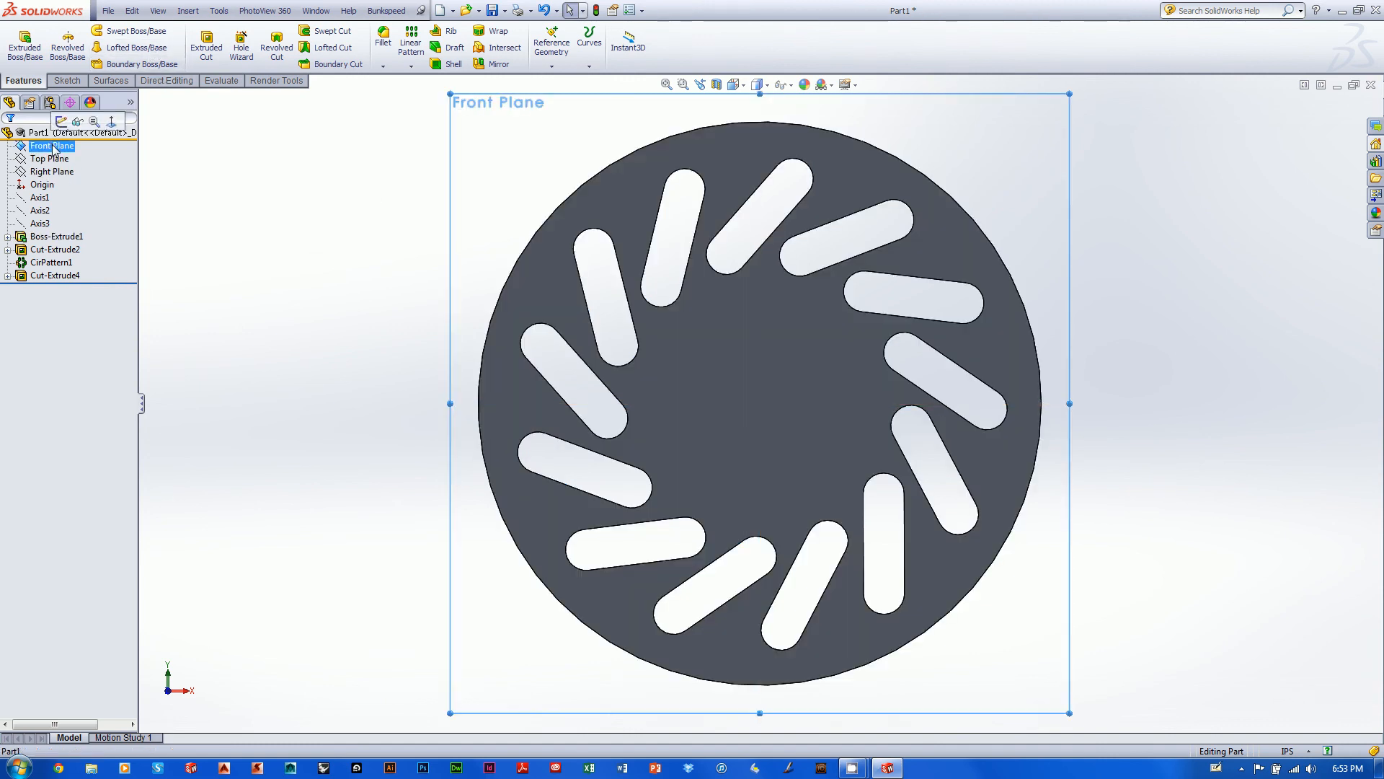
{"action": "left_click", "coordinate": [61, 121]}
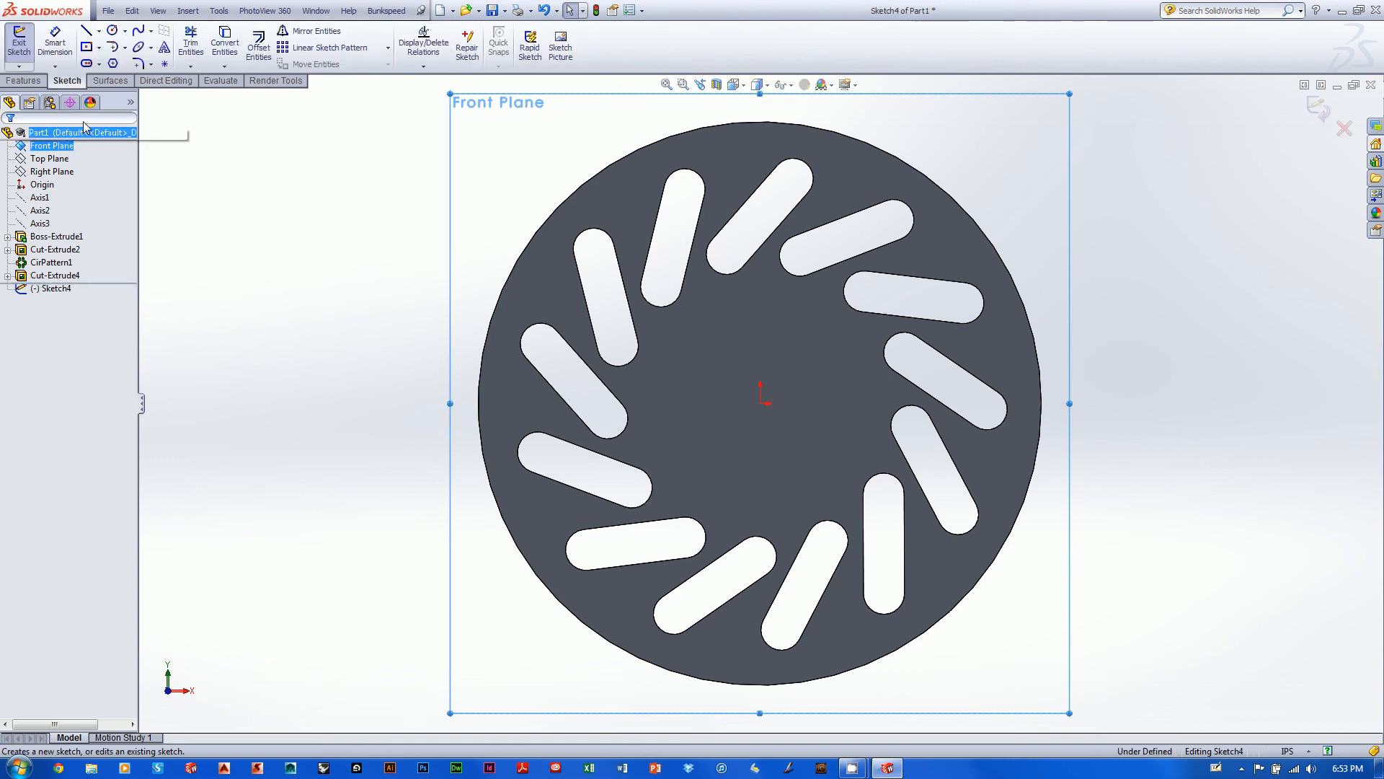
{"action": "left_click", "coordinate": [113, 63]}
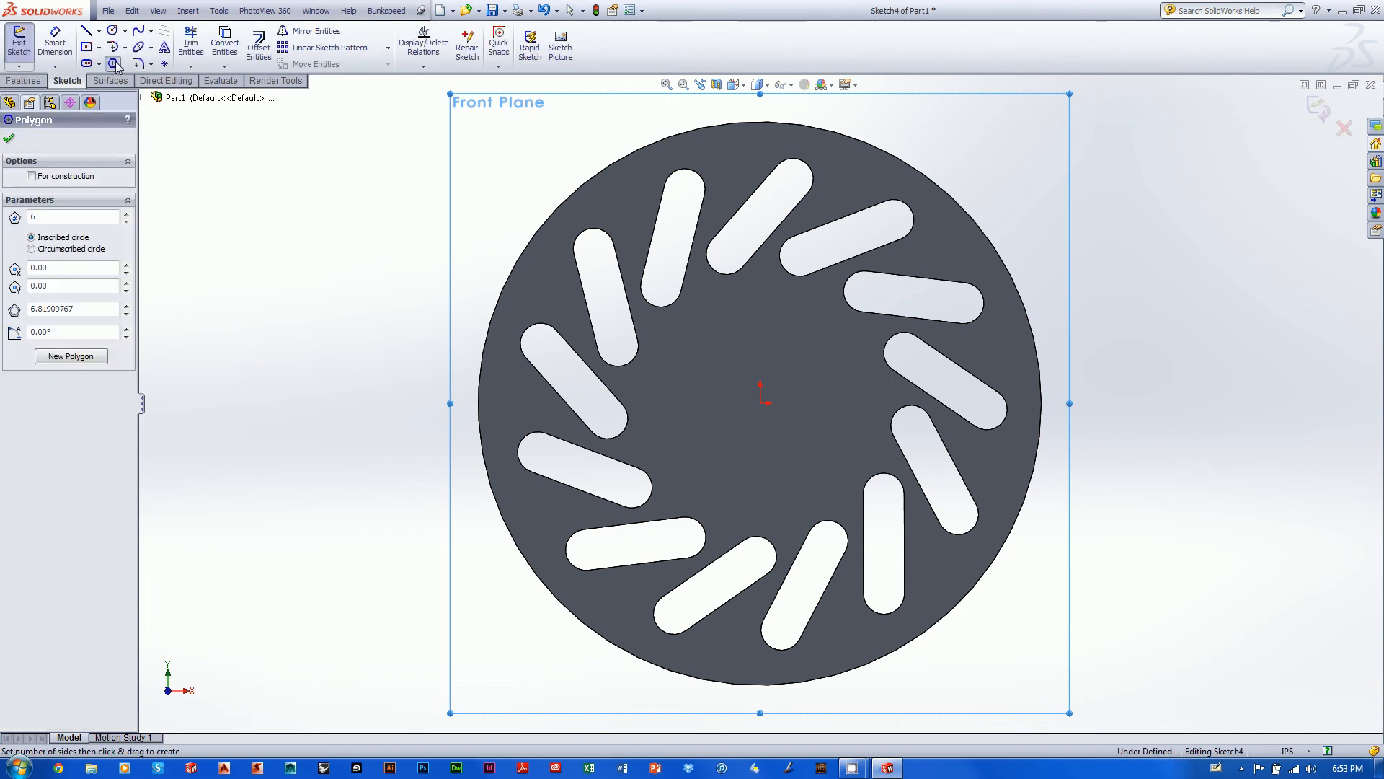
{"action": "left_click", "coordinate": [760, 403]}
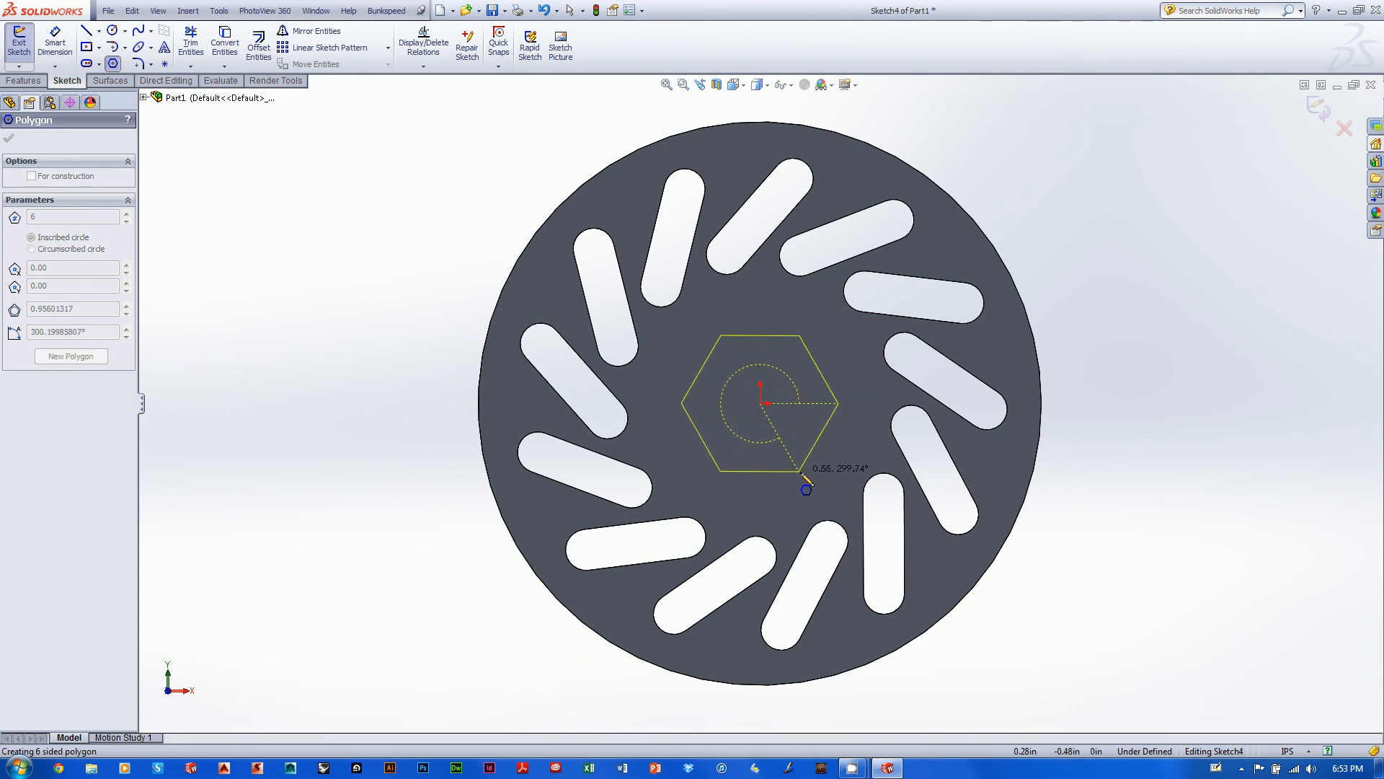
{"action": "left_click", "coordinate": [830, 448]}
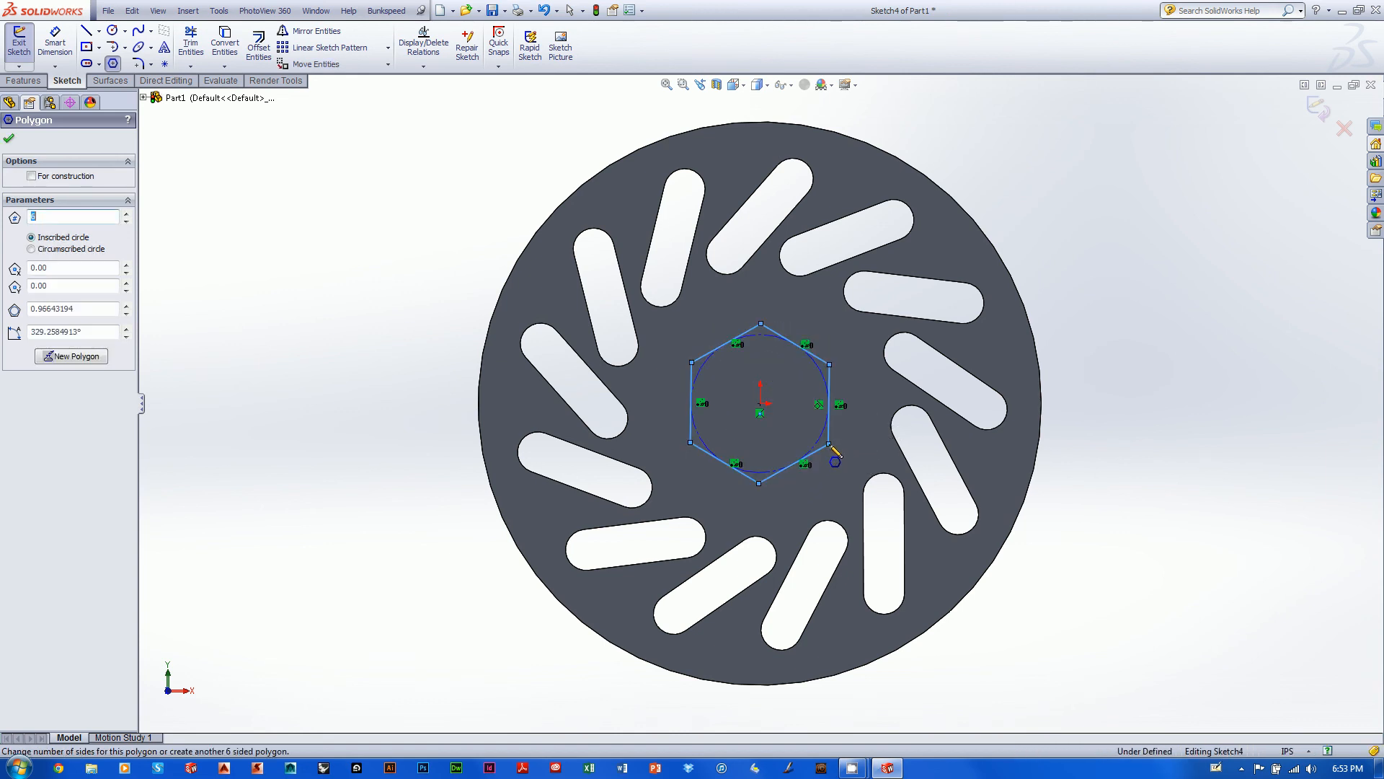
{"action": "left_click", "coordinate": [1318, 108]}
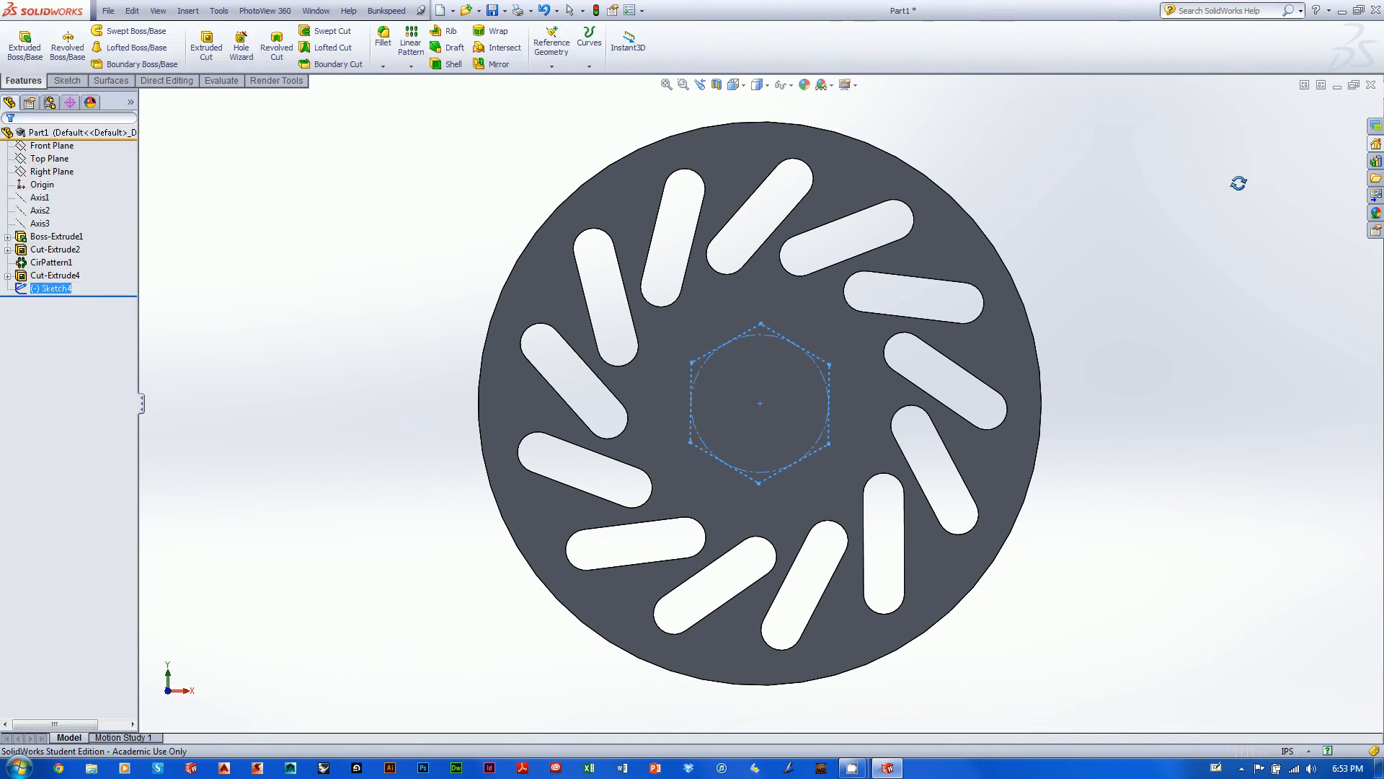
Cut the hexagon through the disc's centre with a 1.81 in blind extruded cut, reversing its direction into the disc.
{"action": "middle_click_drag", "start_coordinate": [1236, 179], "coordinate": [1084, 253]}
{"action": "left_click", "coordinate": [205, 48]}
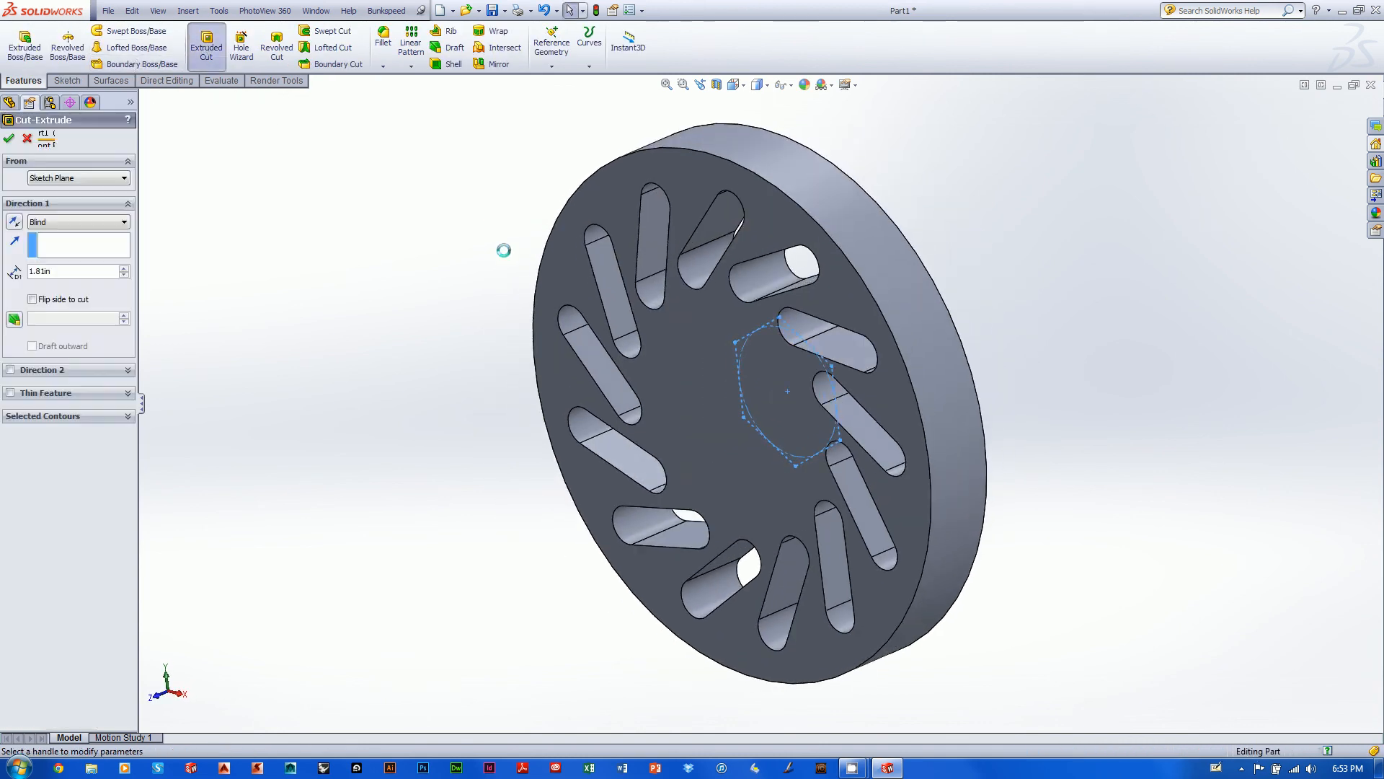
{"action": "left_click", "coordinate": [15, 222]}
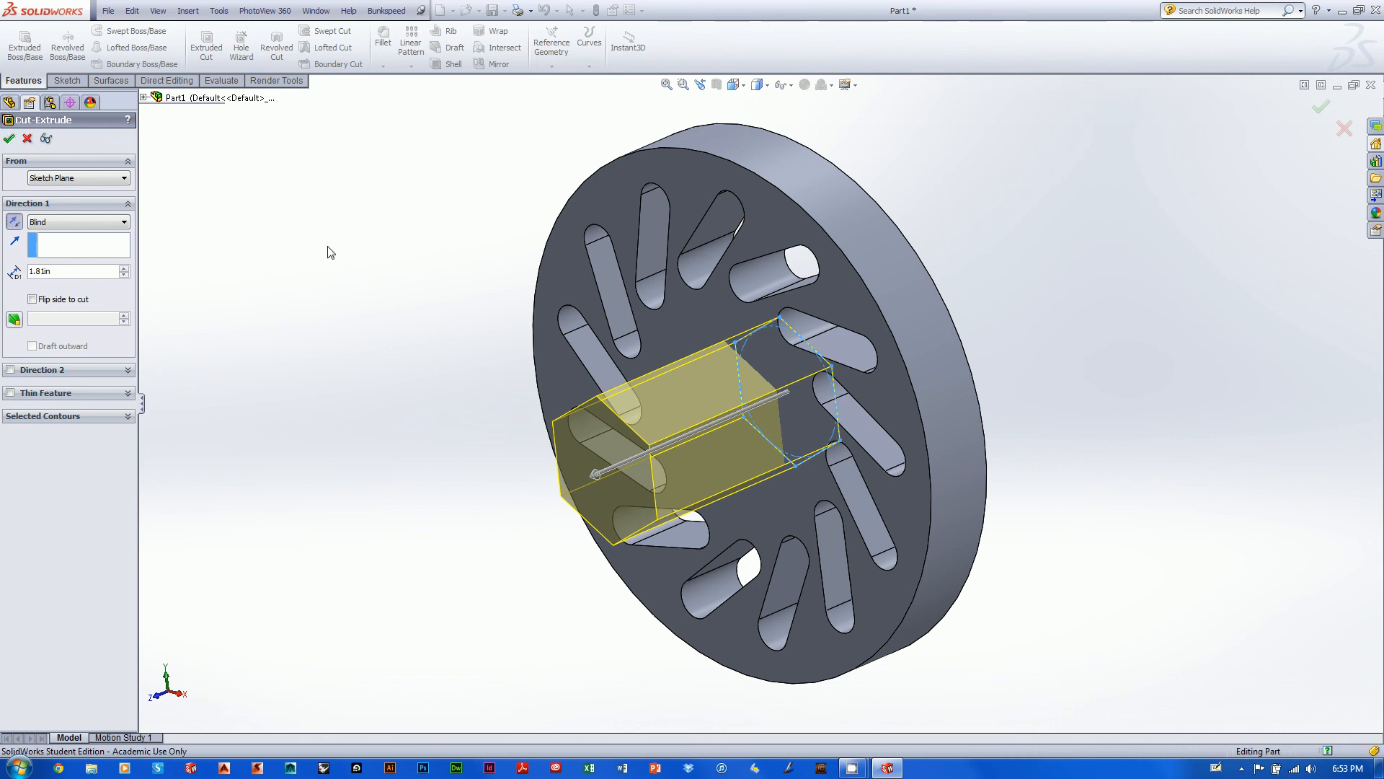
{"action": "key", "text": "Return"}
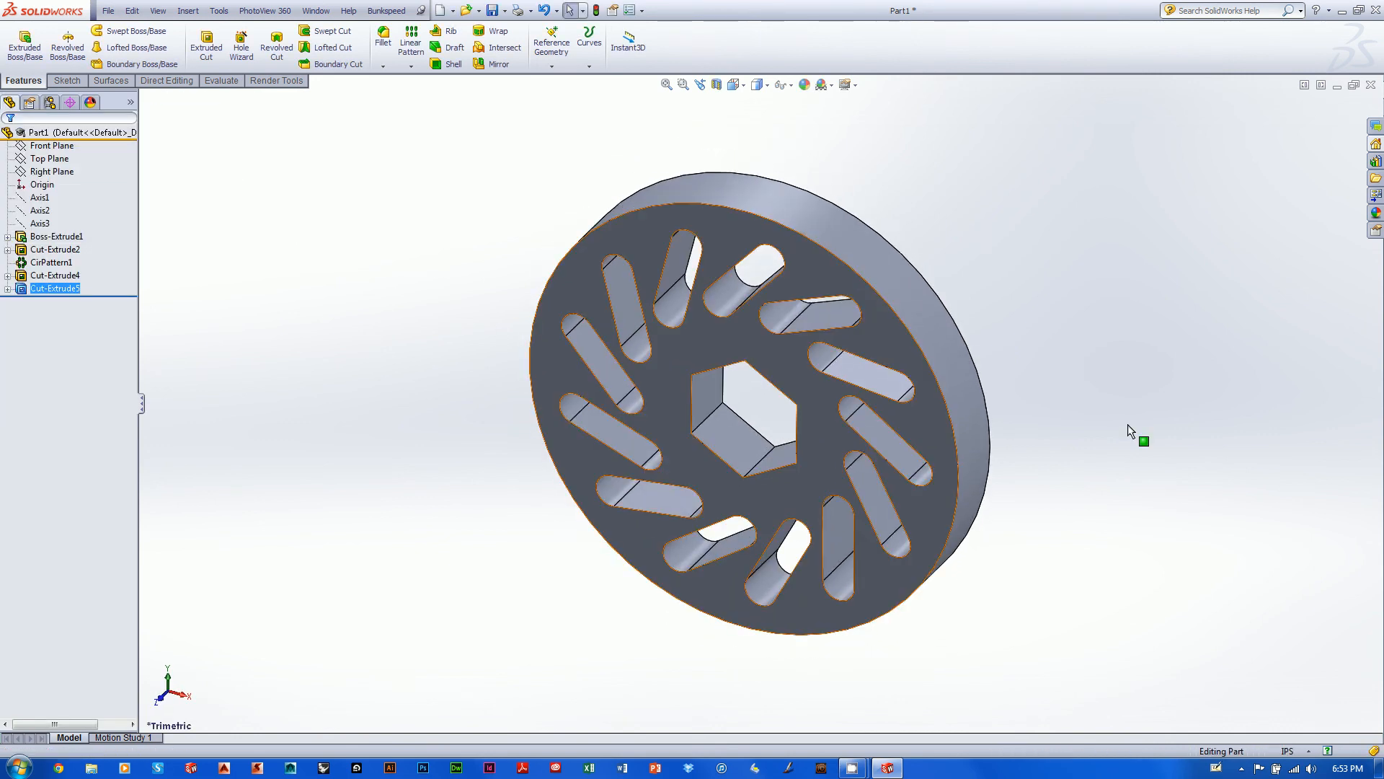
Fillet the disc's front outer circular edge with a constant radius of 0.20 in.
{"action": "middle_click_drag", "start_coordinate": [1109, 378], "coordinate": [1114, 337]}
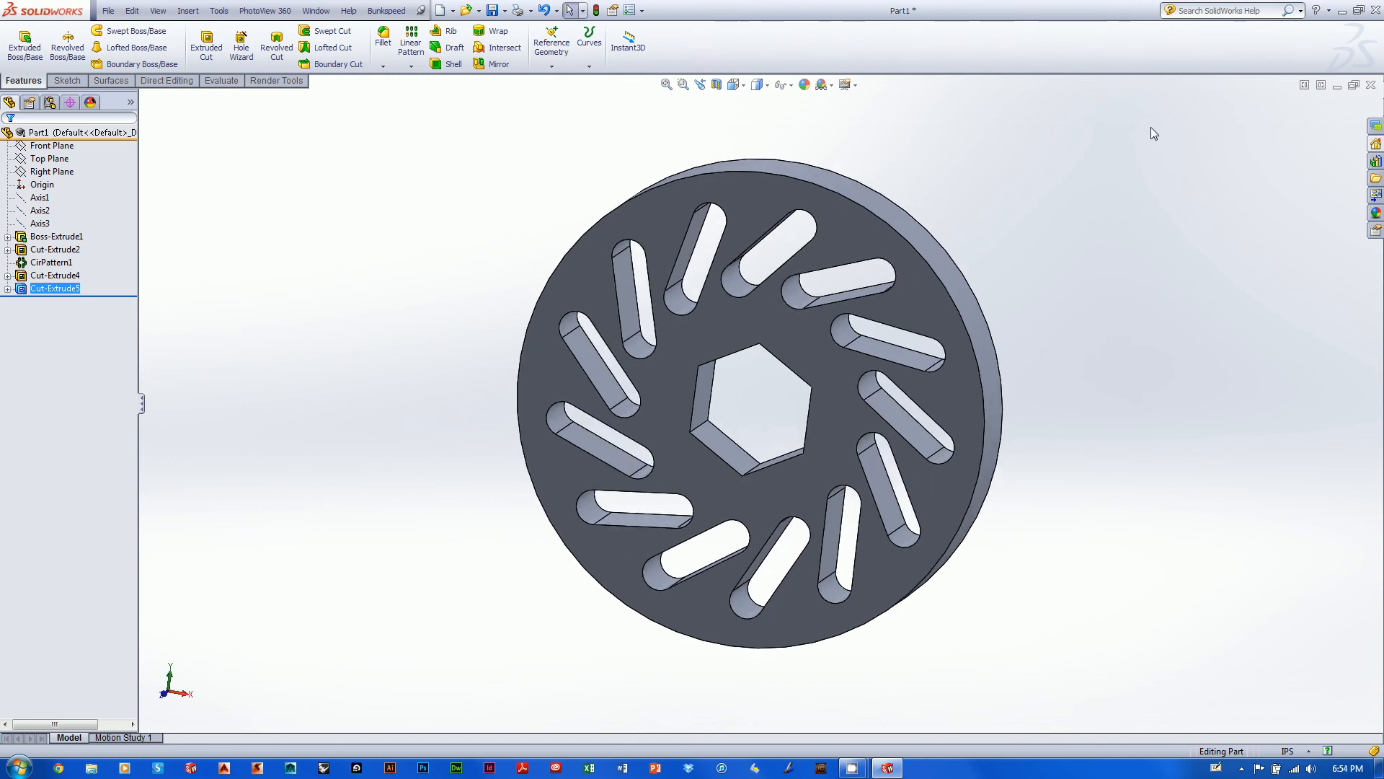
{"action": "middle_click_drag", "start_coordinate": [1100, 223], "coordinate": [1097, 191]}
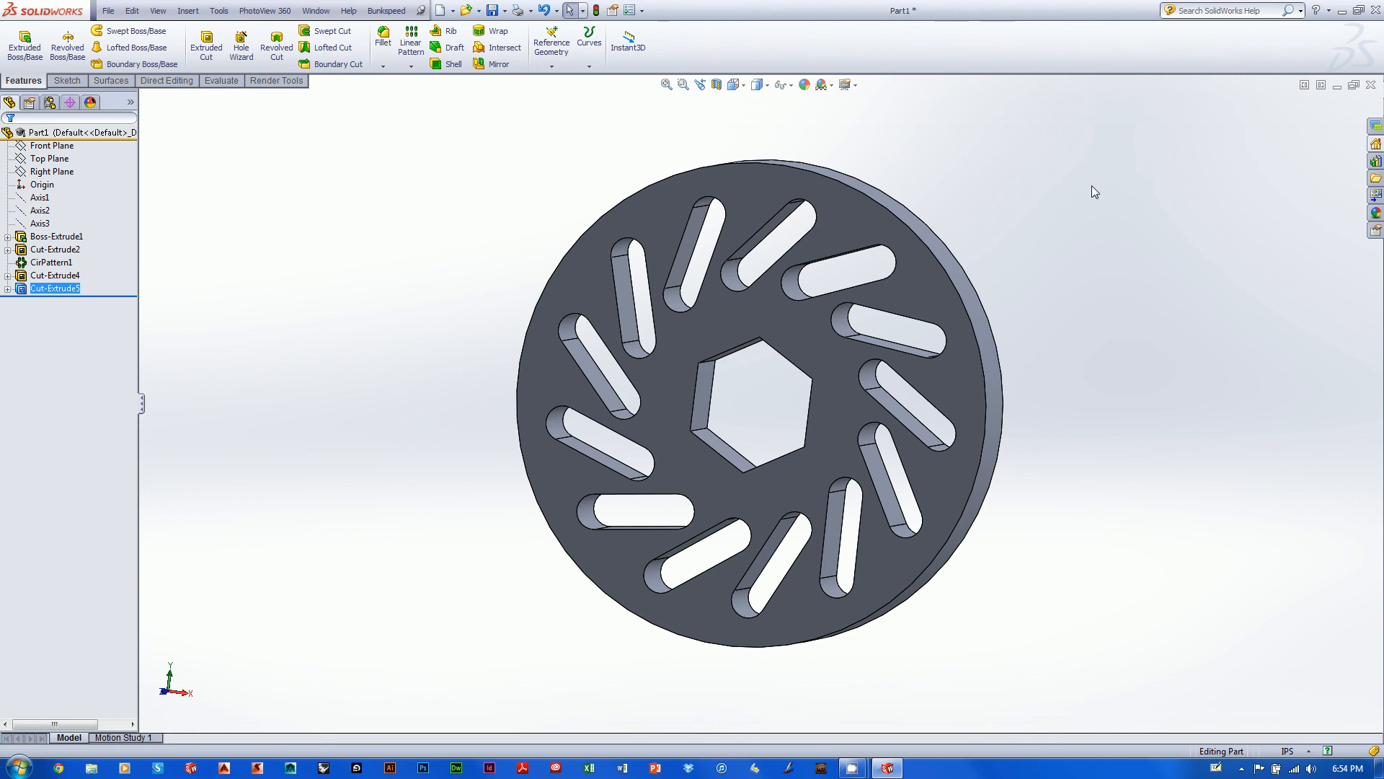
{"action": "middle_click_drag", "start_coordinate": [1085, 281], "coordinate": [1096, 238]}
{"action": "left_click", "coordinate": [383, 37]}
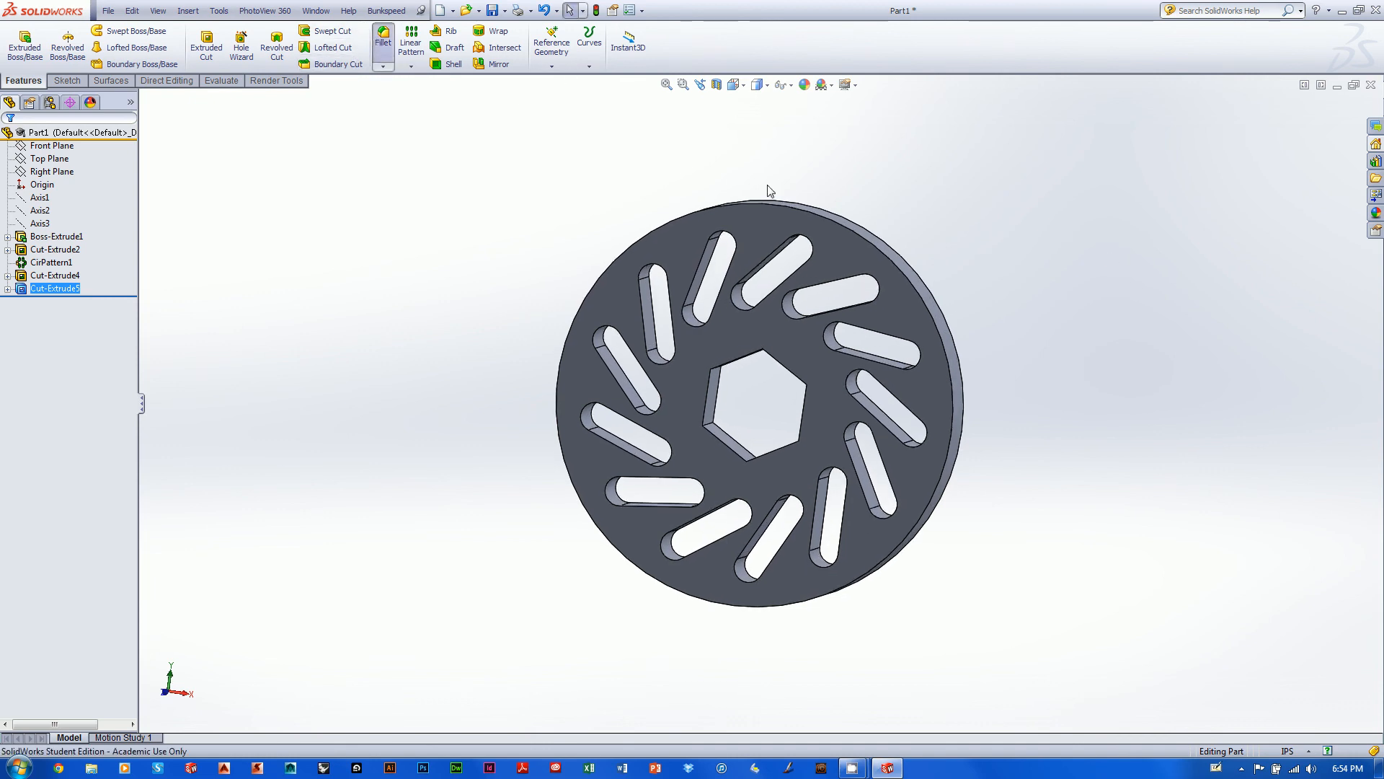
{"action": "left_click", "coordinate": [945, 361]}
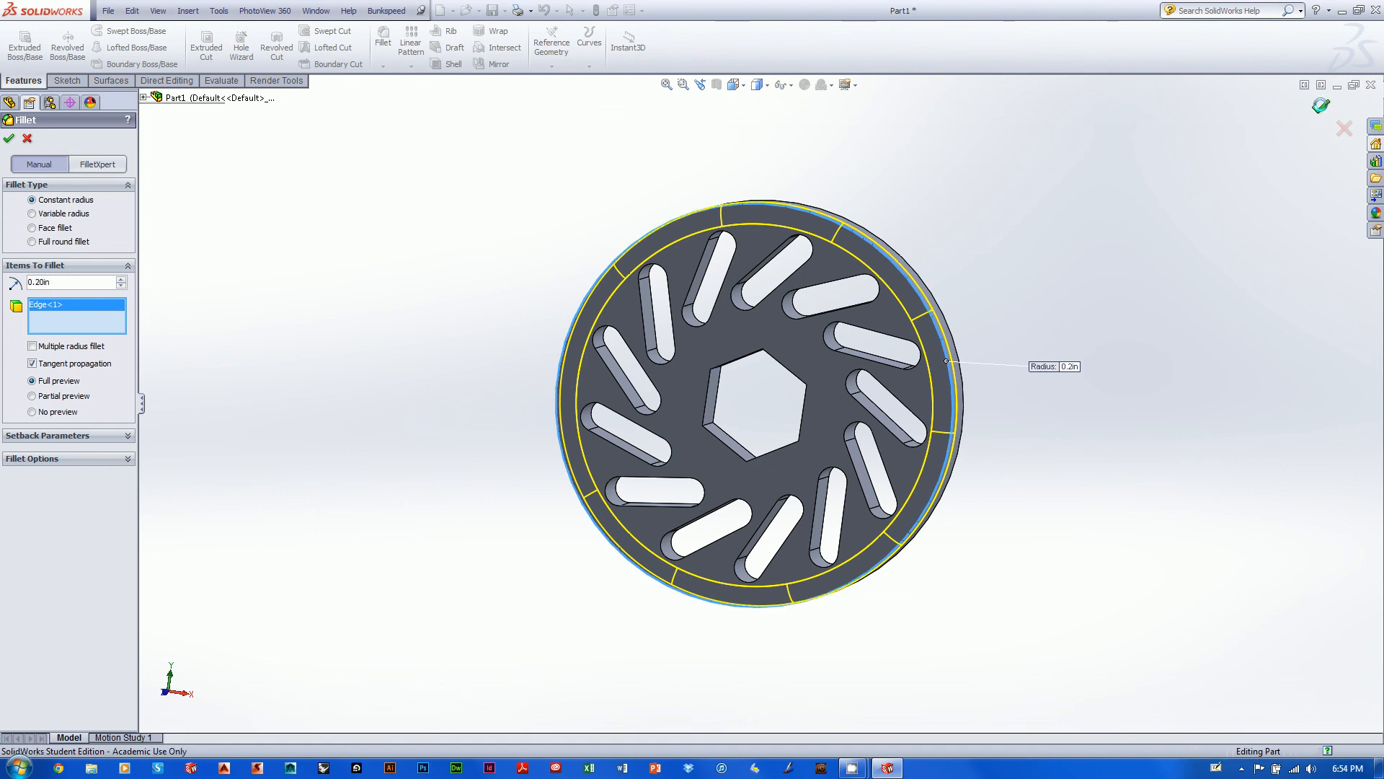
{"action": "key", "text": "Return"}
{"action": "mouse_move", "coordinate": [1168, 309]}
{"action": "middle_mouse_down"}
{"action": "mouse_move", "coordinate": [1149, 294]}
{"action": "mouse_move", "coordinate": [1166, 288]}
{"action": "middle_mouse_up"}
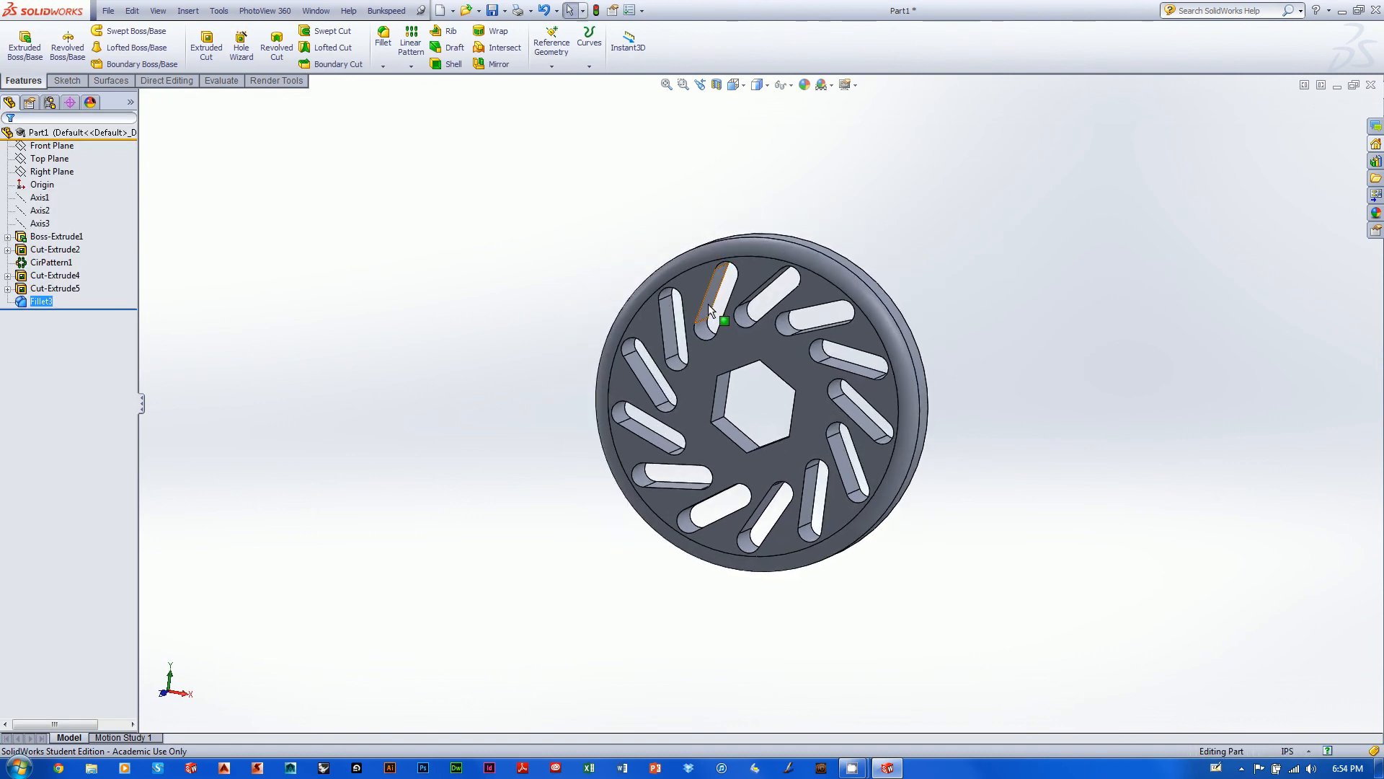
{"action": "middle_click_drag", "start_coordinate": [1080, 192], "coordinate": [1004, 374]}
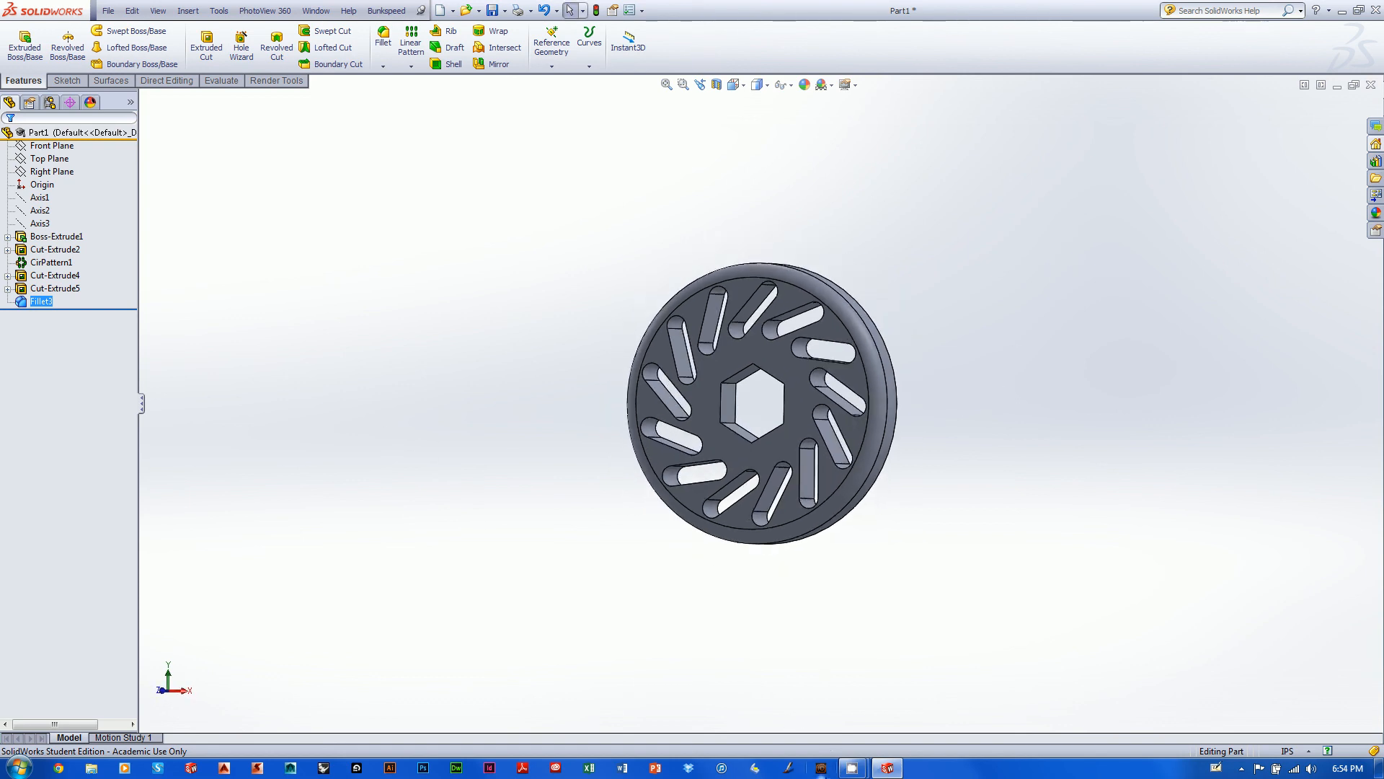
{"action": "mouse_move", "coordinate": [861, 769]}
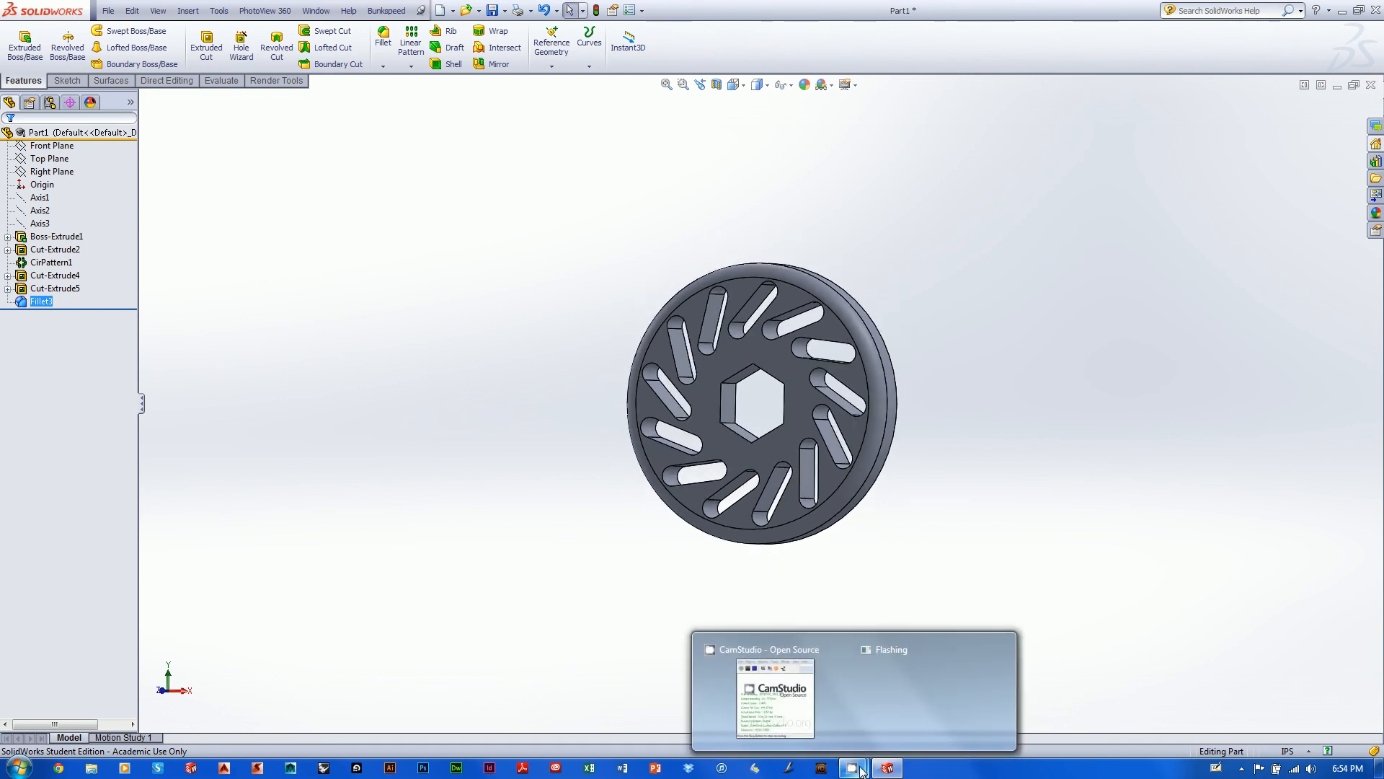